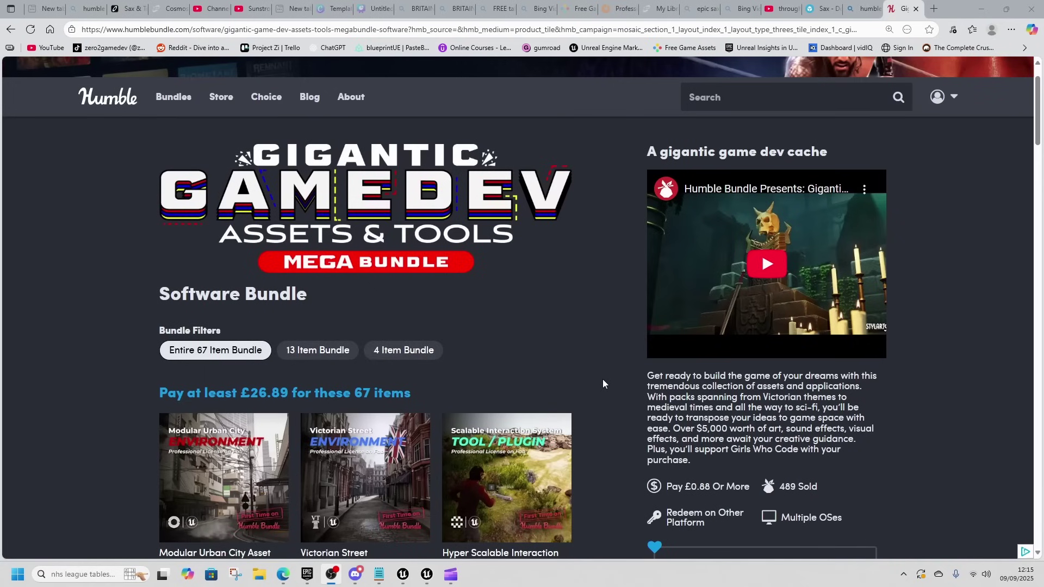
Look over the Gigantic GameDev Mega Bundle's price tiers and its items from Modular Urban City to the Hyper tool plugins.
{"action": "scroll", "coordinate": [603, 379], "scroll_direction": "down", "scroll_amount": 2}
{"action": "scroll", "coordinate": [606, 376], "scroll_direction": "down", "scroll_amount": 3}
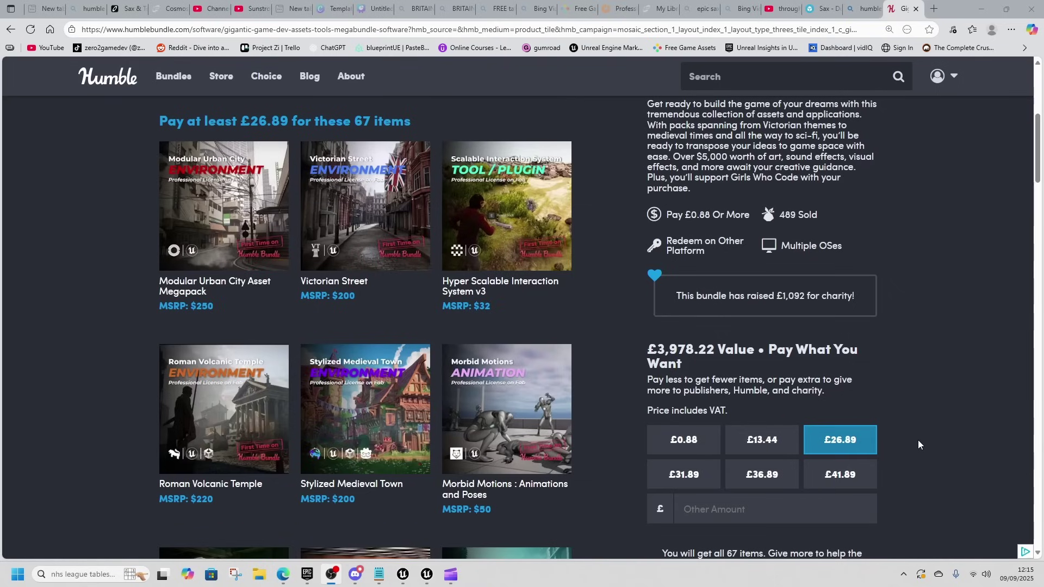
{"action": "scroll", "coordinate": [919, 433], "scroll_direction": "down", "scroll_amount": 6}
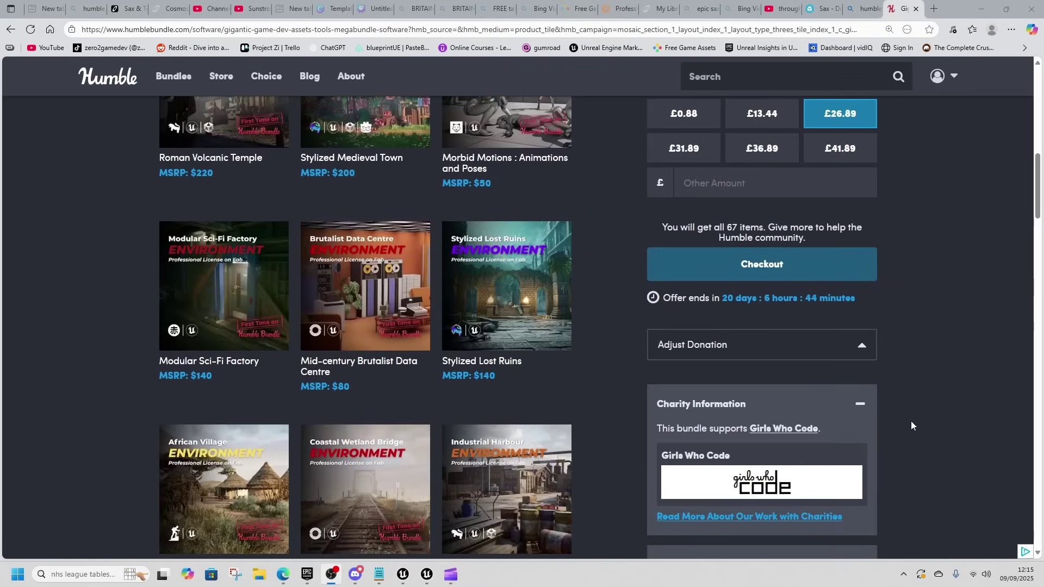
{"action": "scroll", "coordinate": [648, 331], "scroll_direction": "up", "scroll_amount": 8}
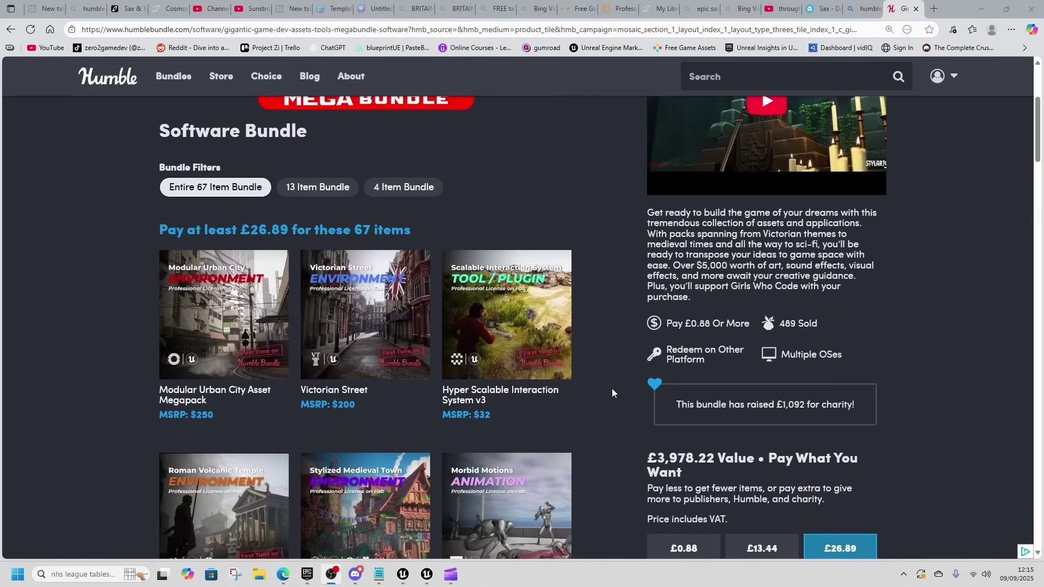
{"action": "scroll", "coordinate": [616, 388], "scroll_direction": "down", "scroll_amount": 1}
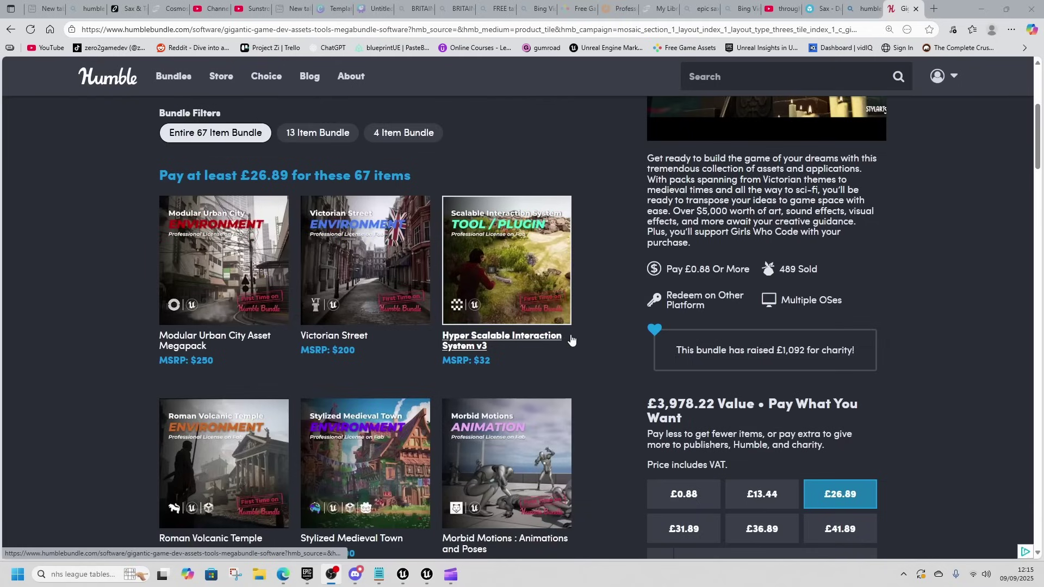
{"action": "scroll", "coordinate": [606, 344], "scroll_direction": "down", "scroll_amount": 7}
{"action": "scroll", "coordinate": [606, 347], "scroll_direction": "down", "scroll_amount": 11}
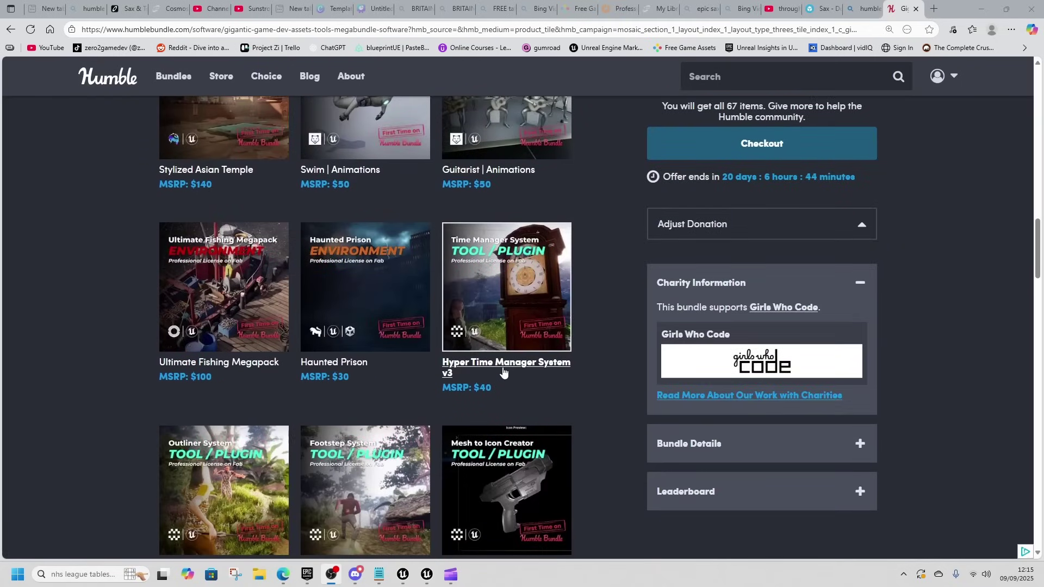
{"action": "scroll", "coordinate": [583, 370], "scroll_direction": "down", "scroll_amount": 2}
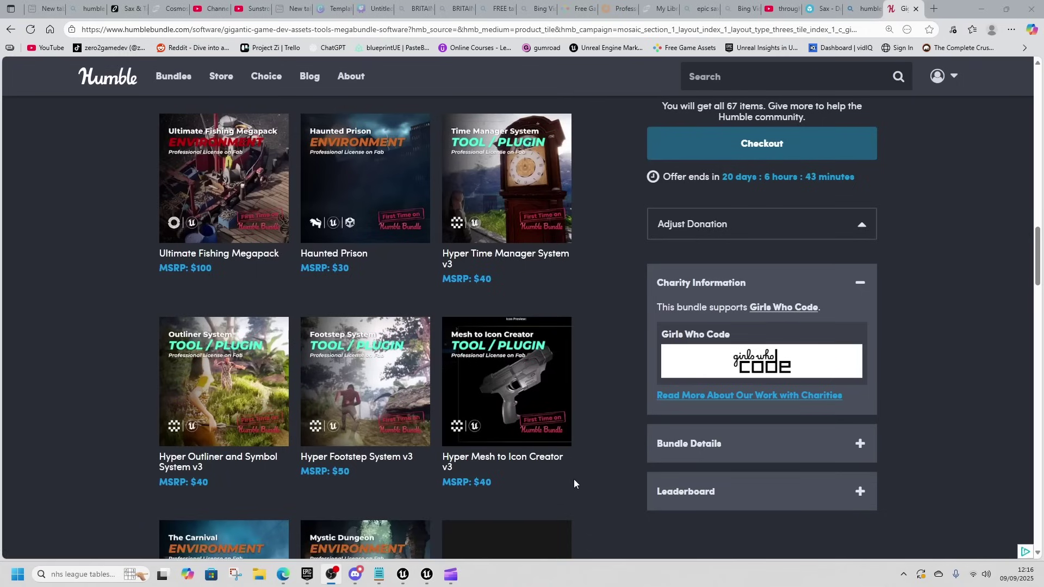
{"action": "scroll", "coordinate": [624, 462], "scroll_direction": "down", "scroll_amount": 1}
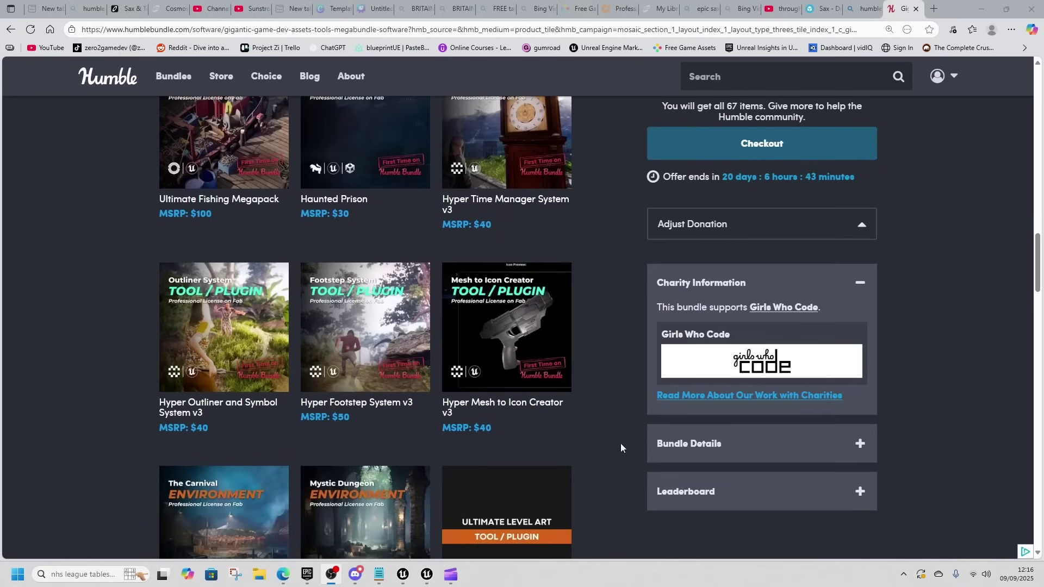
{"action": "scroll", "coordinate": [621, 443], "scroll_direction": "up", "scroll_amount": 2}
{"action": "scroll", "coordinate": [620, 443], "scroll_direction": "up", "scroll_amount": 8}
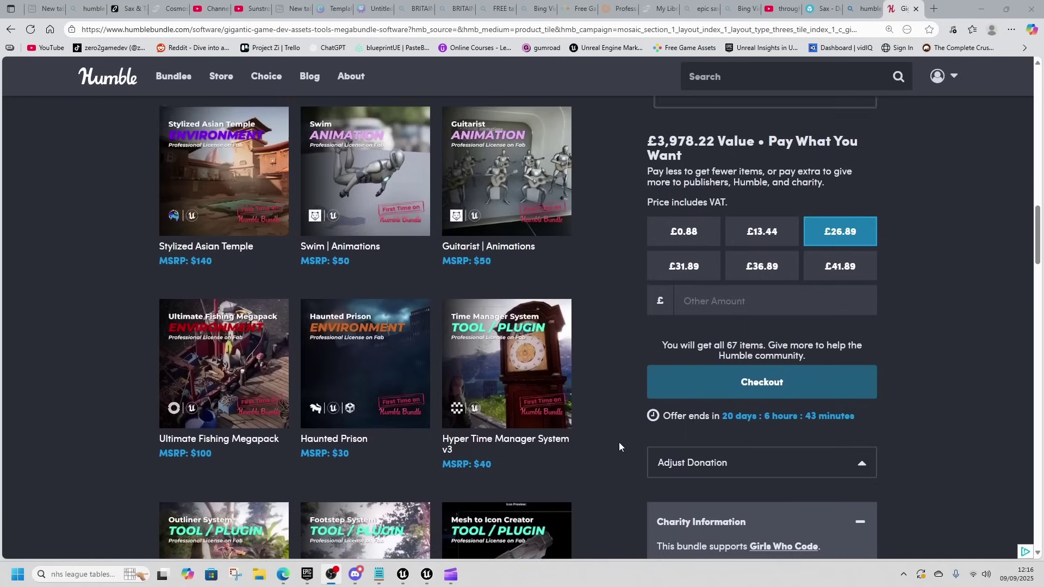
{"action": "scroll", "coordinate": [619, 443], "scroll_direction": "up", "scroll_amount": 12}
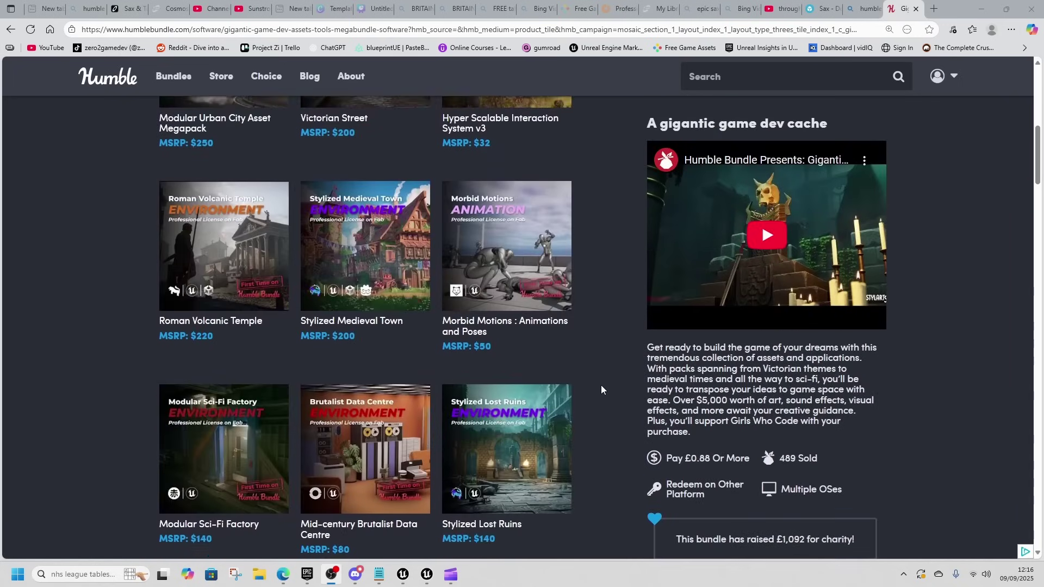
Examine the bundle's animation packs, environments and asset packs, from Morbid Motions through to Post Apocalyptic Melee Weapons.
{"action": "scroll", "coordinate": [599, 384], "scroll_direction": "down", "scroll_amount": 3}
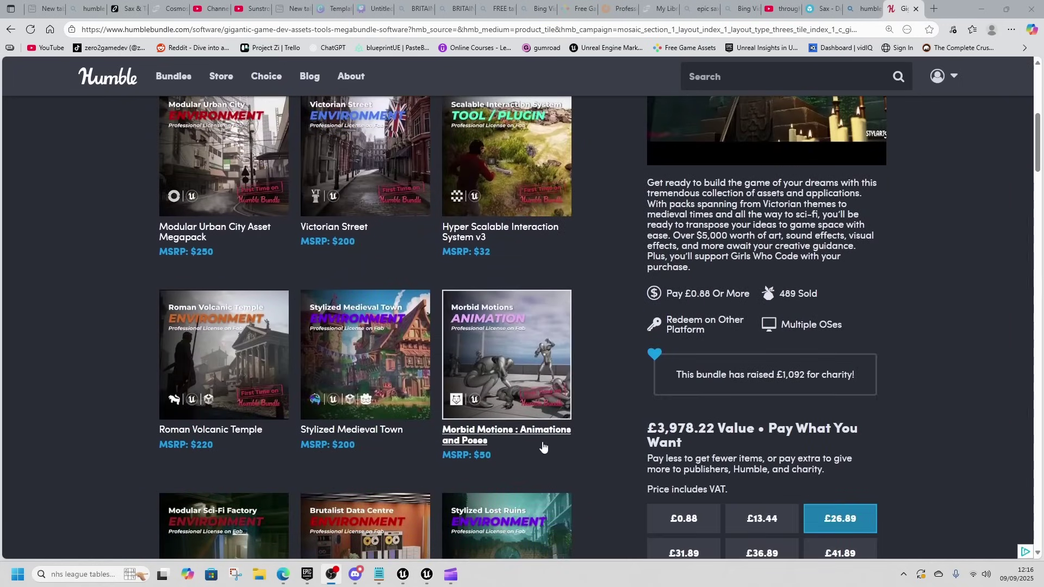
{"action": "scroll", "coordinate": [593, 446], "scroll_direction": "down", "scroll_amount": 12}
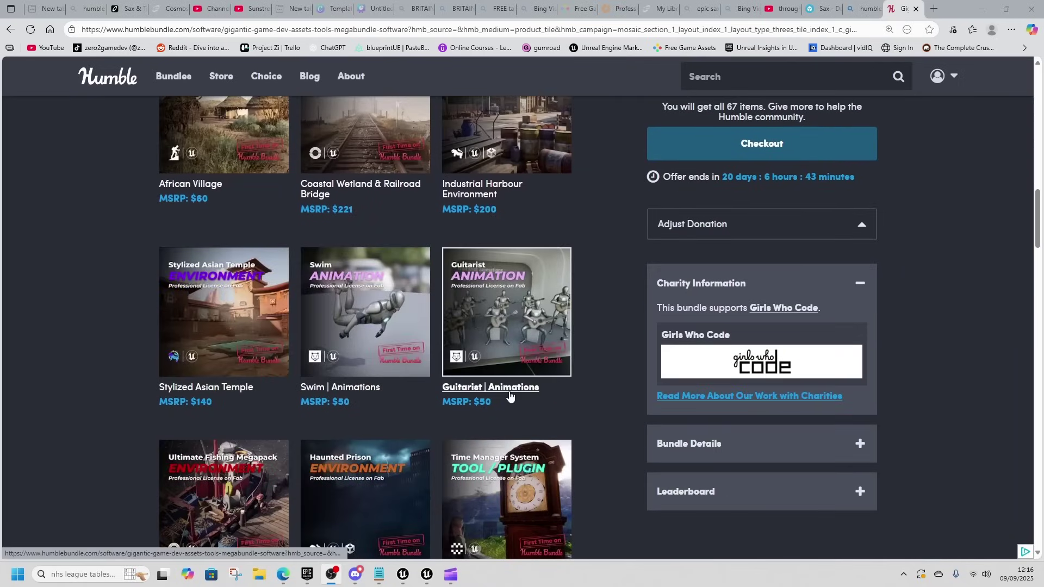
{"action": "scroll", "coordinate": [600, 400], "scroll_direction": "down", "scroll_amount": 12}
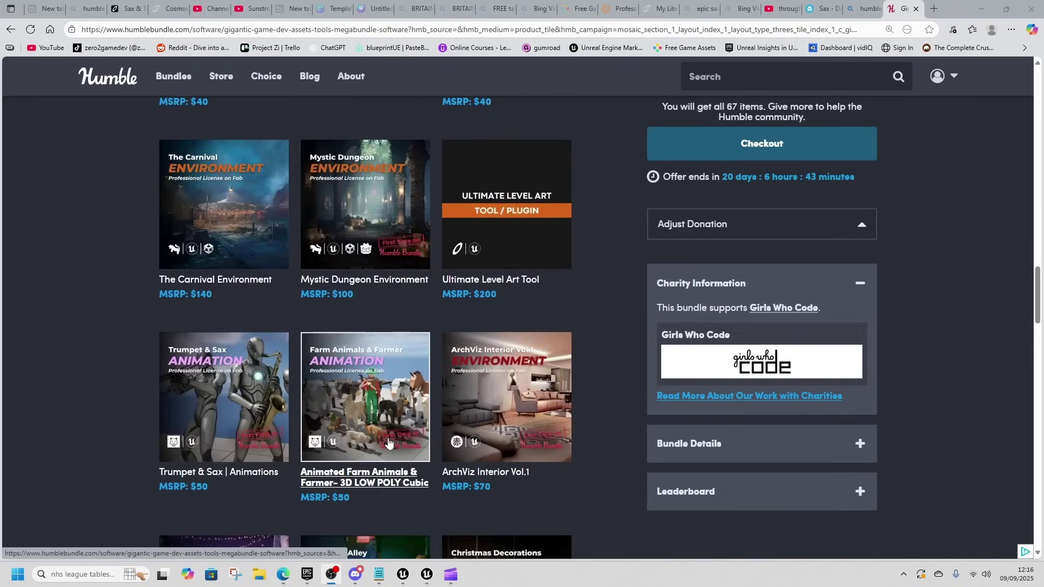
{"action": "scroll", "coordinate": [526, 448], "scroll_direction": "down", "scroll_amount": 1}
{"action": "scroll", "coordinate": [613, 452], "scroll_direction": "down", "scroll_amount": 4}
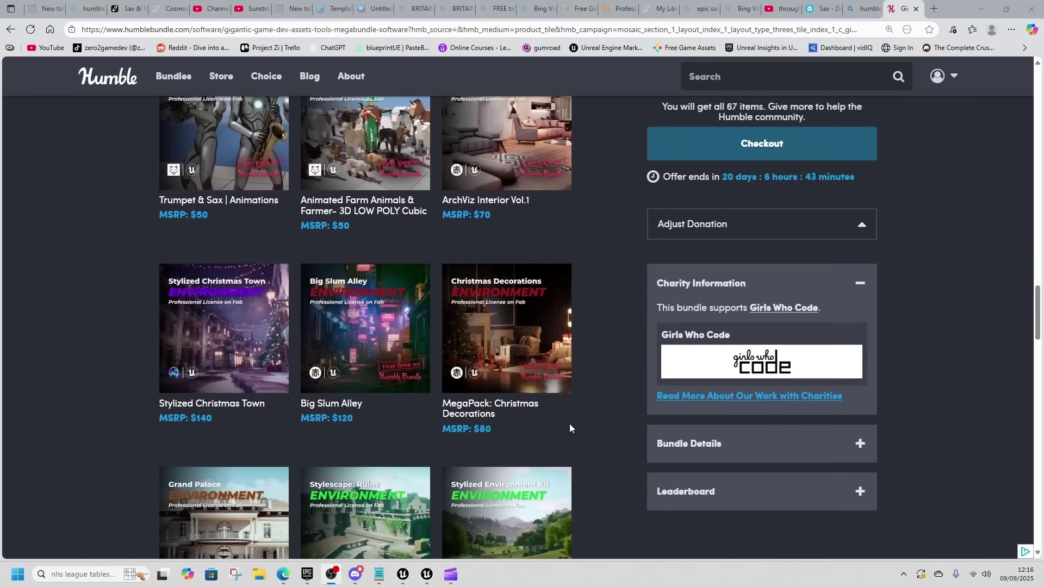
{"action": "scroll", "coordinate": [595, 393], "scroll_direction": "down", "scroll_amount": 2}
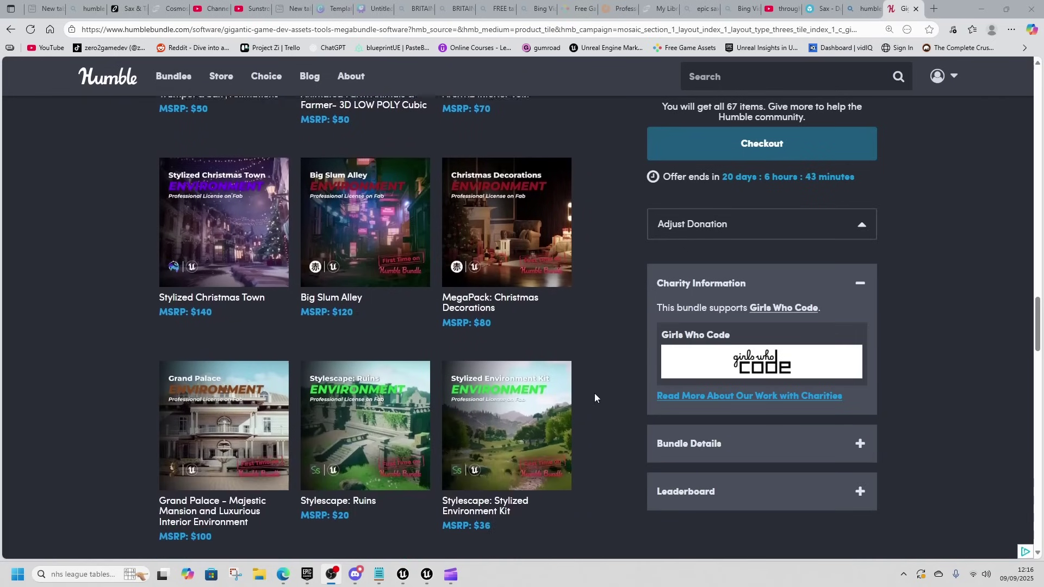
{"action": "scroll", "coordinate": [377, 248], "scroll_direction": "up", "scroll_amount": 3}
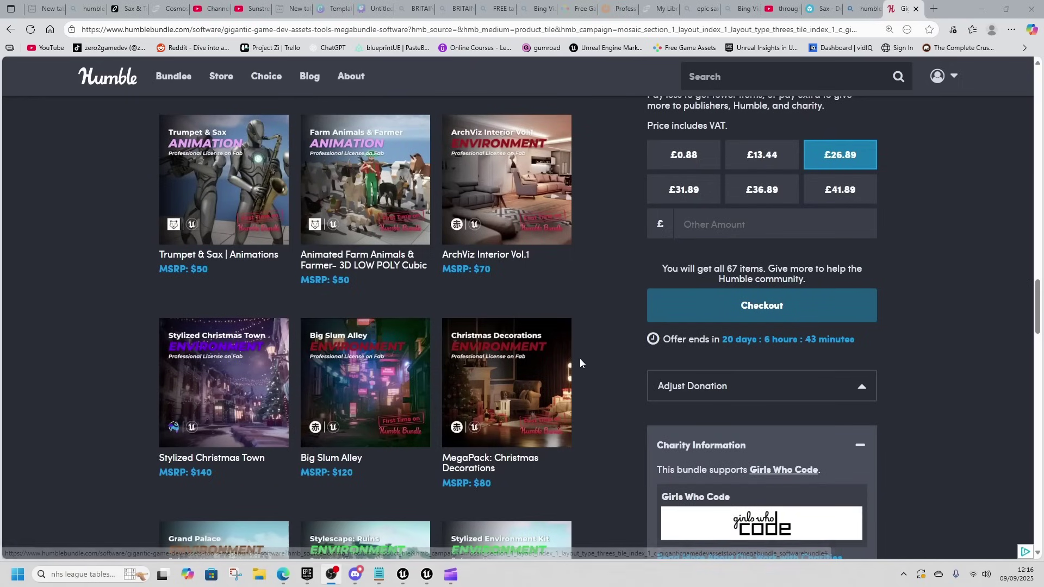
{"action": "scroll", "coordinate": [583, 358], "scroll_direction": "down", "scroll_amount": 5}
{"action": "scroll", "coordinate": [593, 377], "scroll_direction": "down", "scroll_amount": 7}
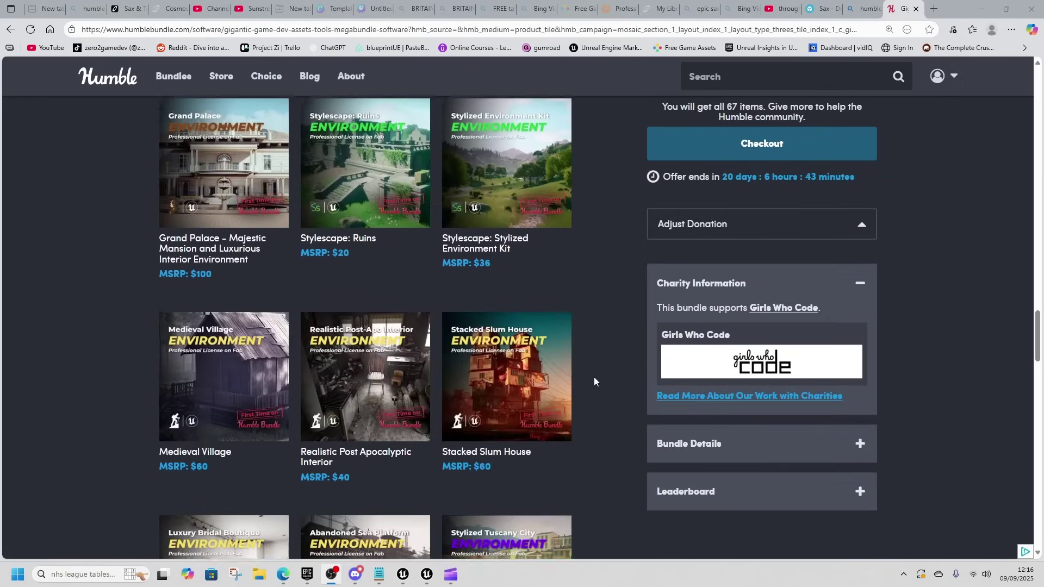
{"action": "scroll", "coordinate": [596, 380], "scroll_direction": "down", "scroll_amount": 4}
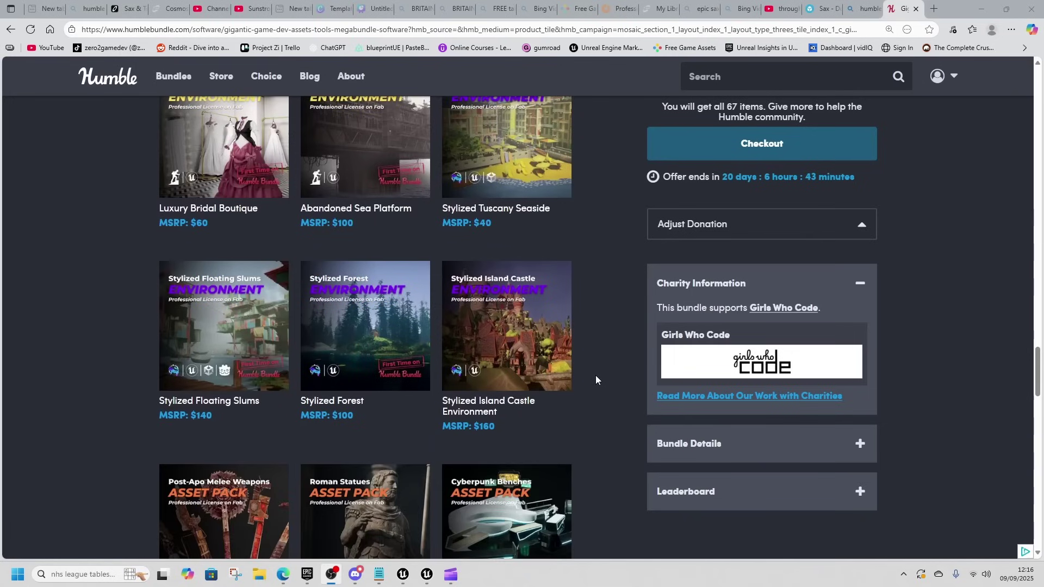
{"action": "scroll", "coordinate": [595, 380], "scroll_direction": "down", "scroll_amount": 3}
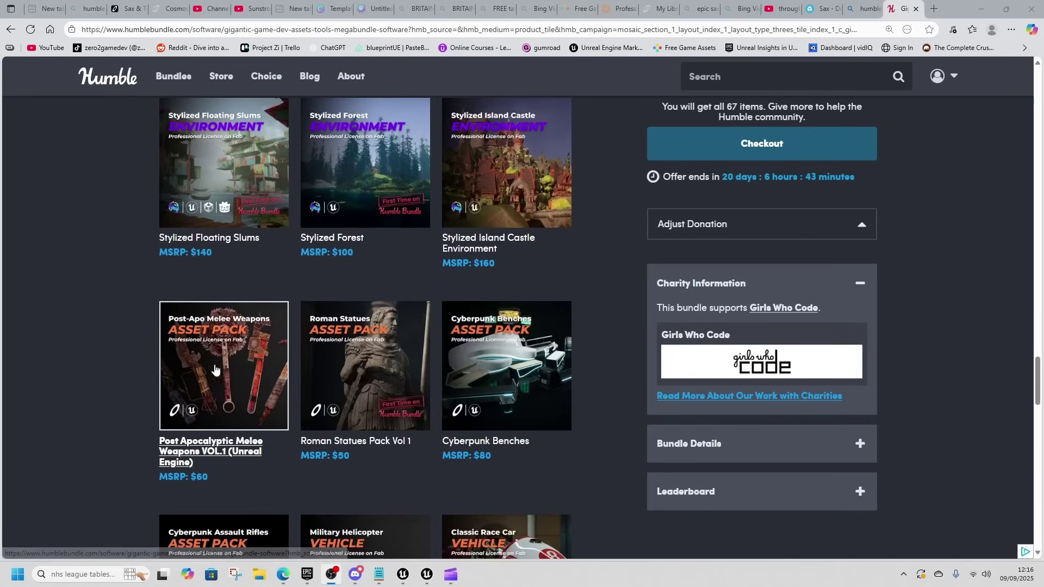
{"action": "scroll", "coordinate": [593, 407], "scroll_direction": "down", "scroll_amount": 3}
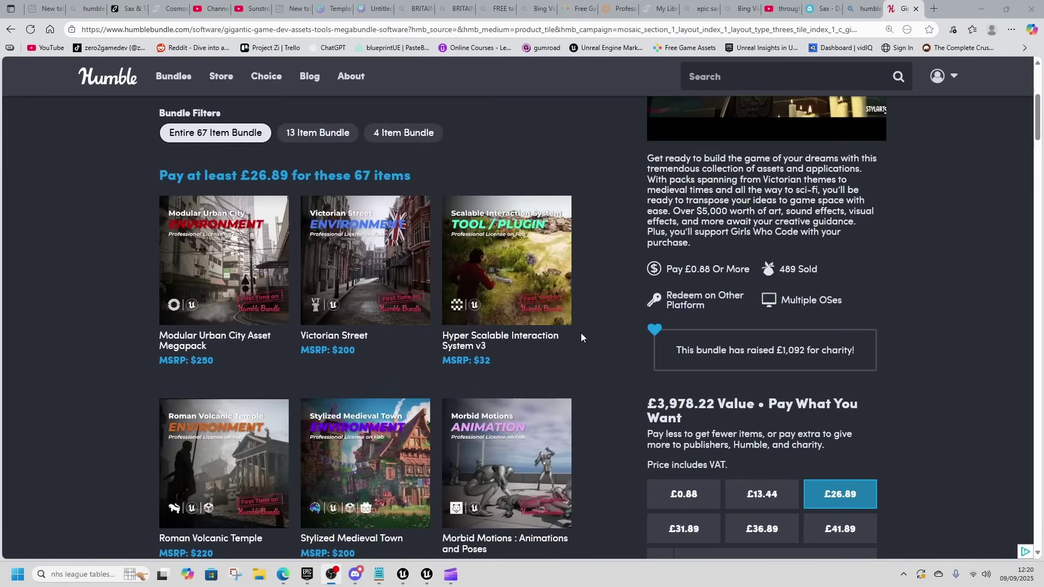
Review the bundle's purchase page for the redemption details of the Rocket Unreal Engine Plugin and the Cosmos offers.
{"action": "scroll", "coordinate": [590, 334], "scroll_direction": "down", "scroll_amount": 1}
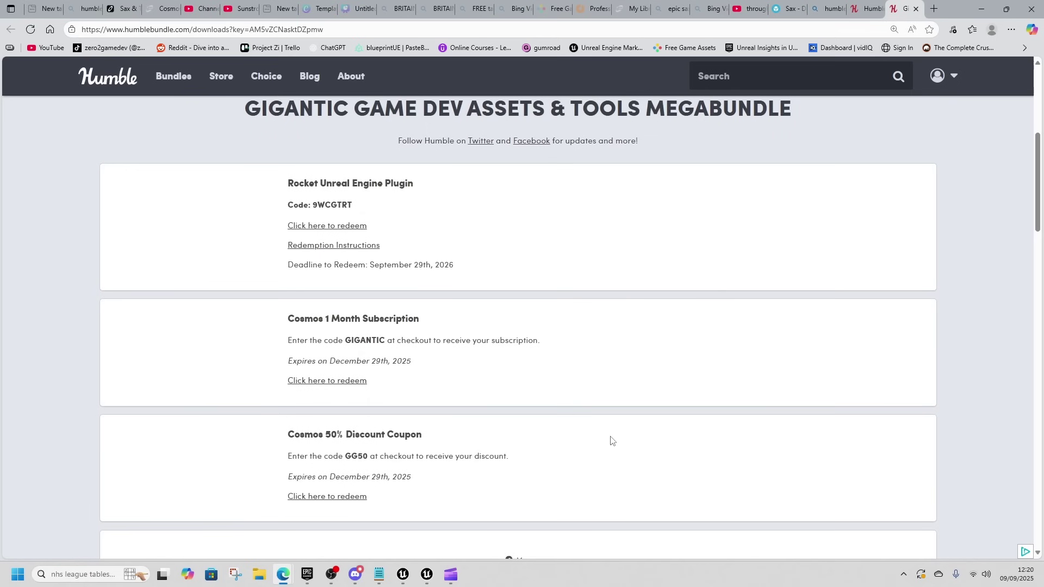
{"action": "scroll", "coordinate": [372, 268], "scroll_direction": "up", "scroll_amount": 1}
{"action": "scroll", "coordinate": [372, 268], "scroll_direction": "up", "scroll_amount": 1}
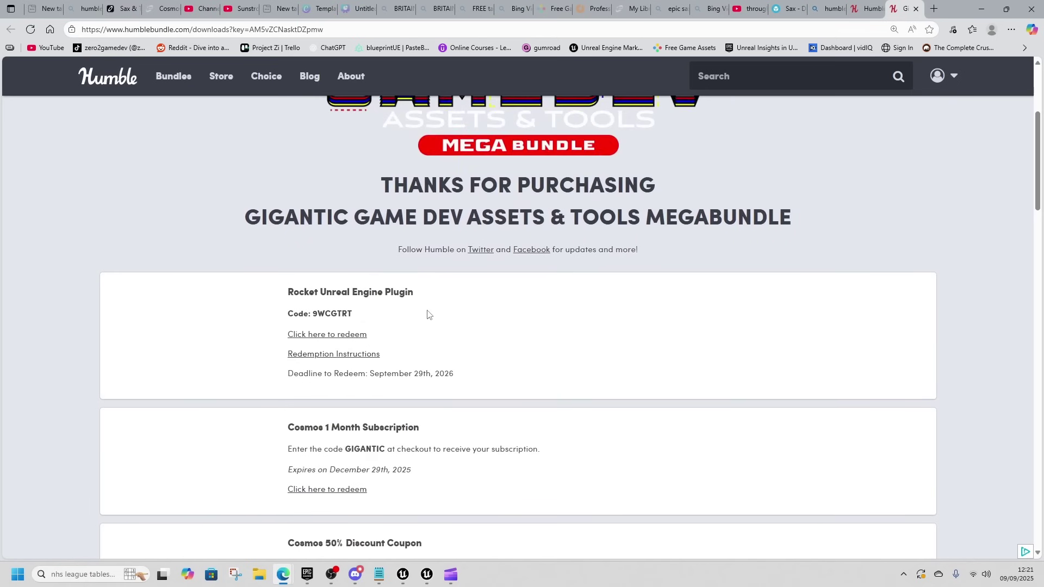
{"action": "scroll", "coordinate": [427, 312], "scroll_direction": "down", "scroll_amount": 1}
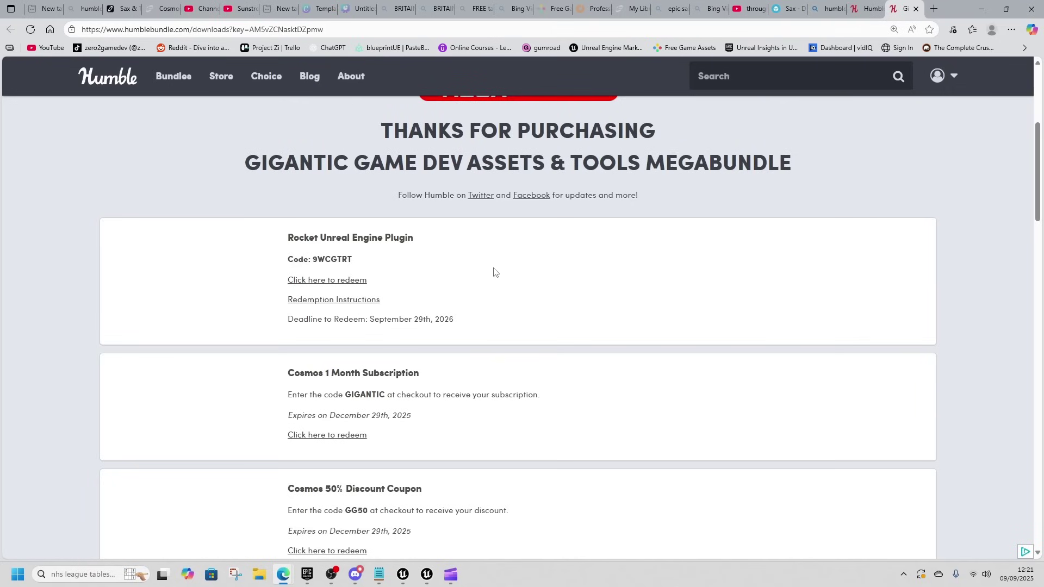
{"action": "scroll", "coordinate": [499, 290], "scroll_direction": "down", "scroll_amount": 1}
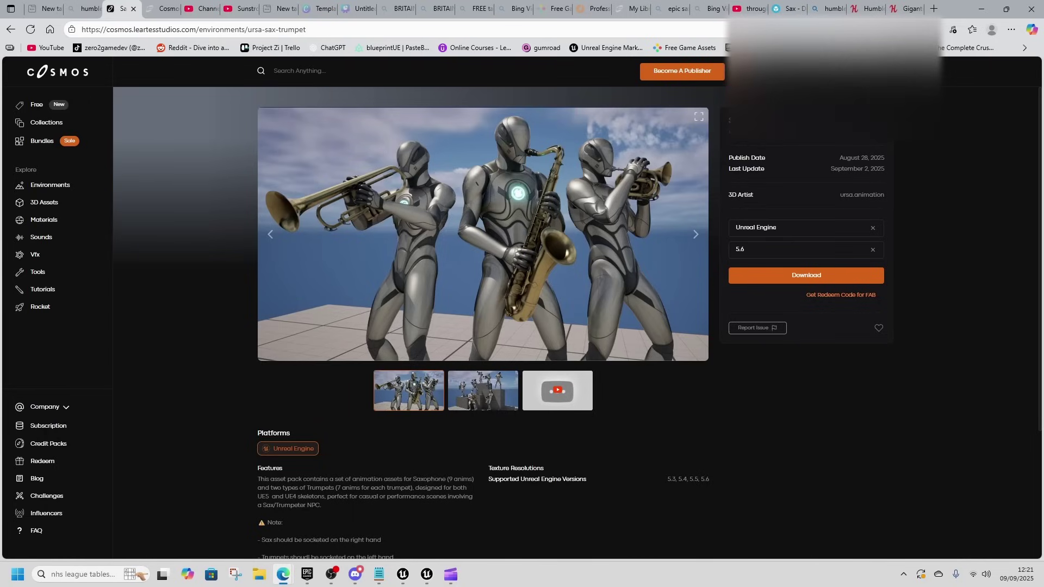
Open the account's inventory on Cosmos and sort the owned assets by newest.
{"action": "left_click", "coordinate": [870, 71]}
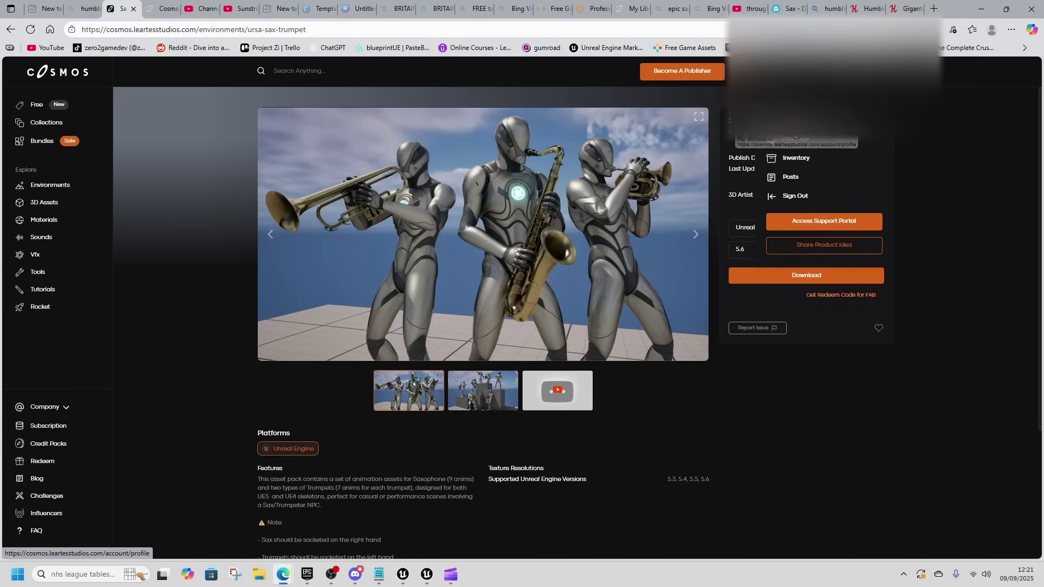
{"action": "left_click", "coordinate": [796, 158]}
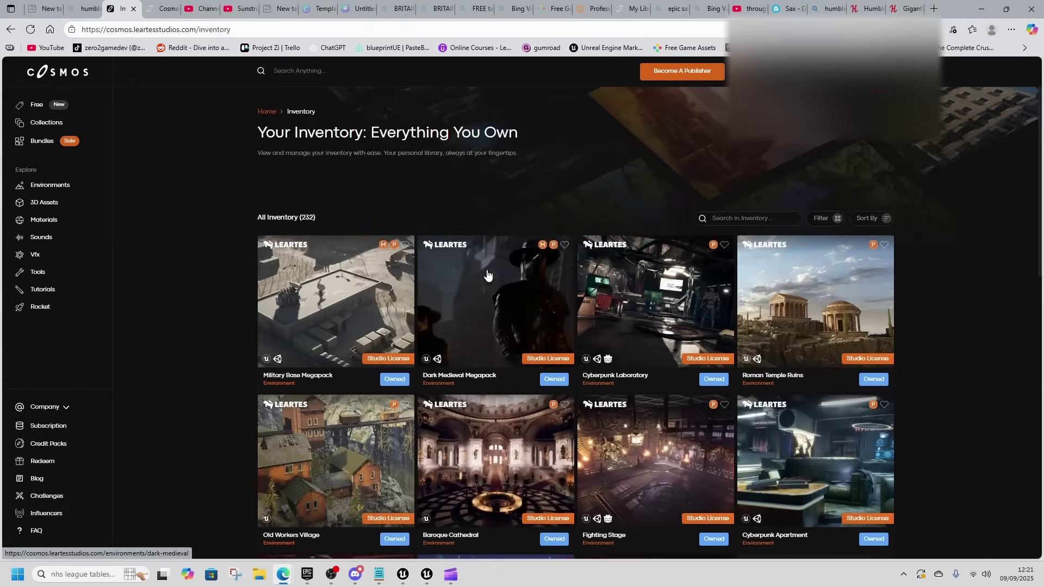
{"action": "left_click", "coordinate": [867, 218]}
{"action": "left_click", "coordinate": [821, 285]}
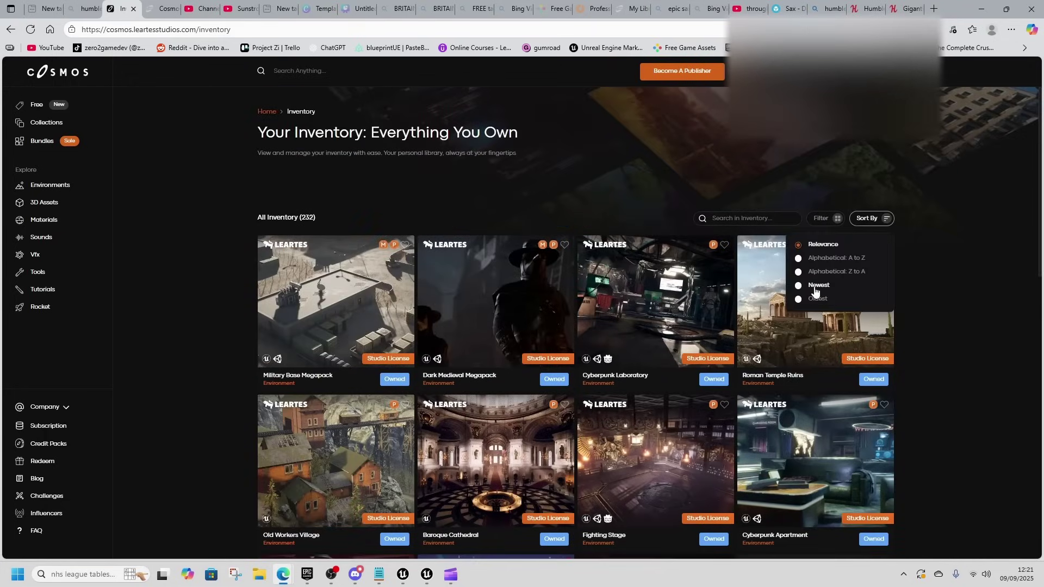
Open the modular urban city megapack from the inventory and request its redeem code for FAB.
{"action": "left_click", "coordinate": [335, 300]}
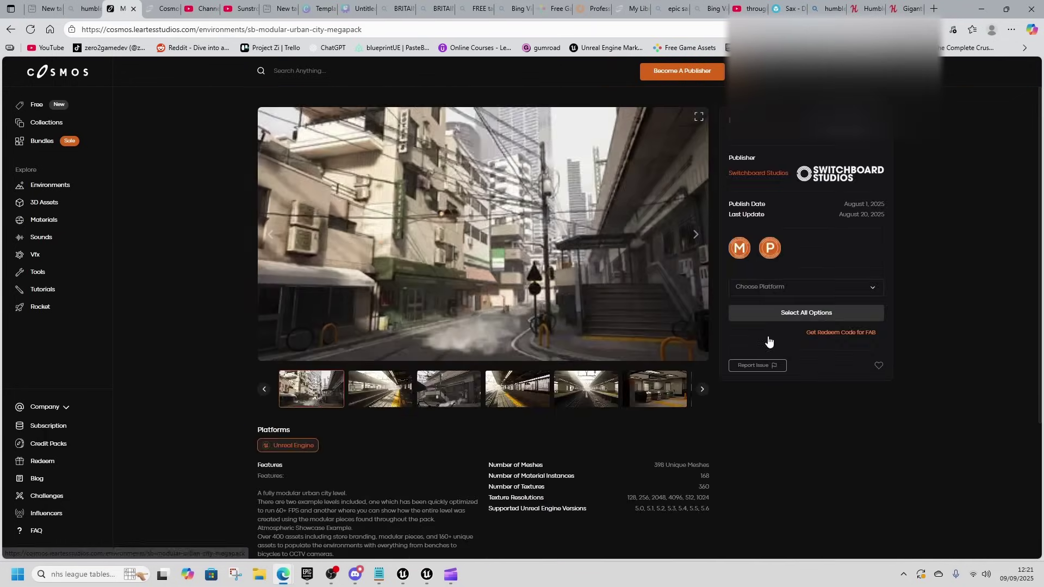
{"action": "left_click", "coordinate": [857, 337]}
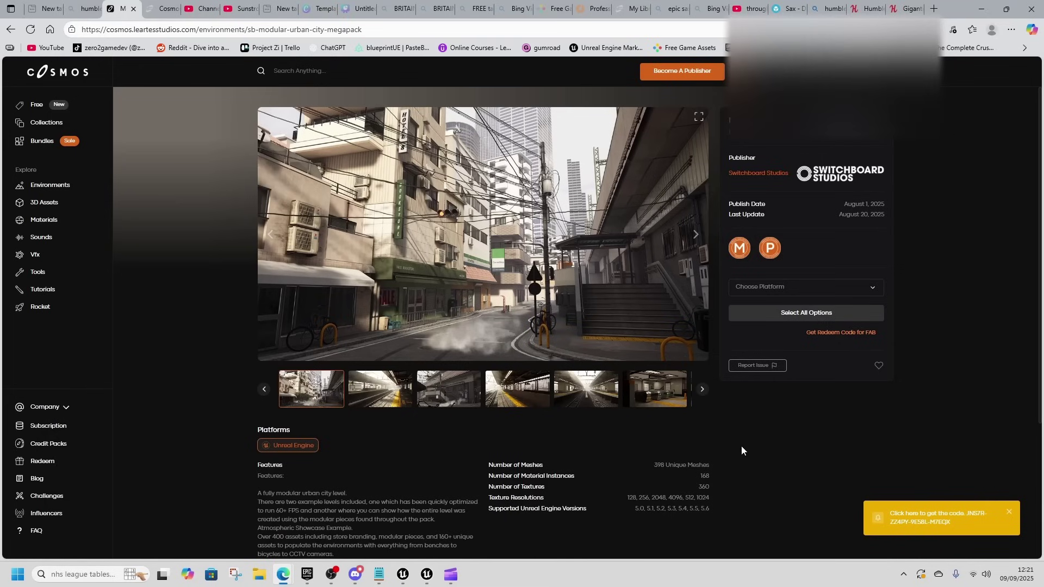
Switch to Notepad, read through the list of asset packs down to "sfx and vfx", and put the window away.
{"action": "left_click", "coordinate": [379, 574]}
{"action": "left_click_drag", "start_coordinate": [1043, 242], "coordinate": [719, 99]}
{"action": "left_click", "coordinate": [258, 146]}
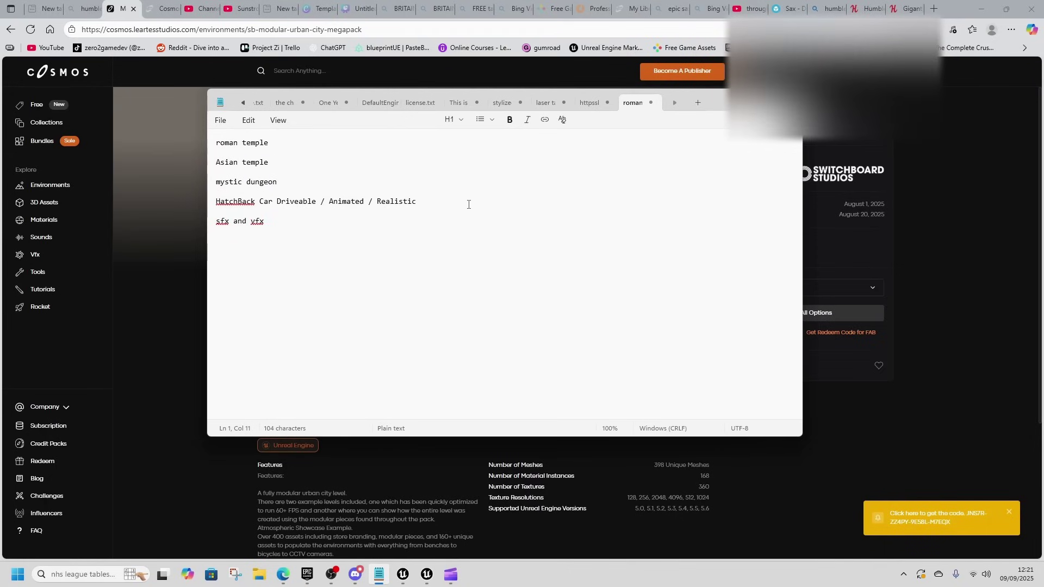
{"action": "left_click_drag", "start_coordinate": [345, 221], "coordinate": [216, 221]}
{"action": "left_click", "coordinate": [334, 239]}
{"action": "left_click", "coordinate": [740, 102]}
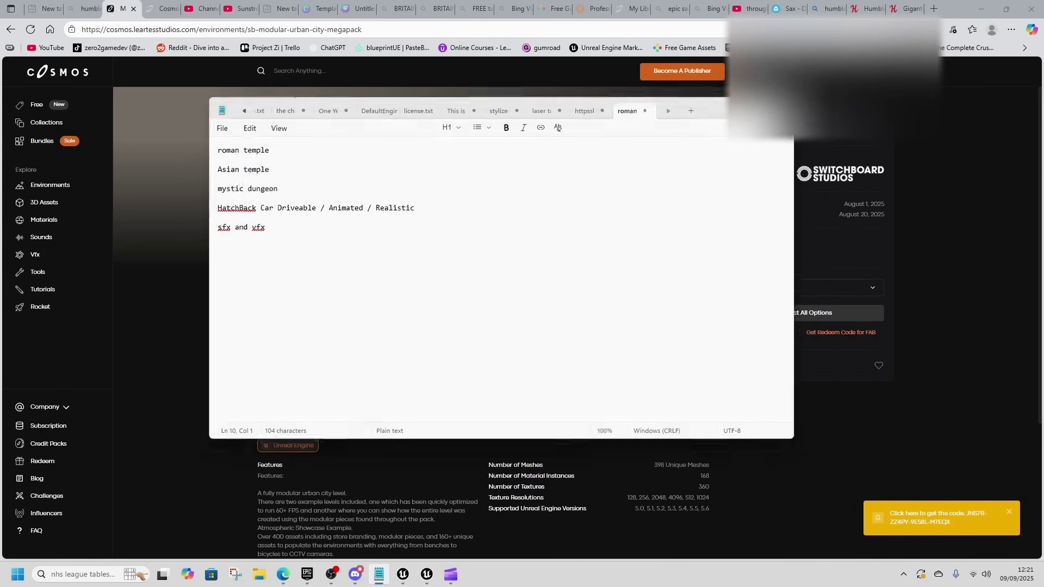
Return to the Humble megabundle page and look over the first rows of environment packs.
{"action": "left_click", "coordinate": [868, 9]}
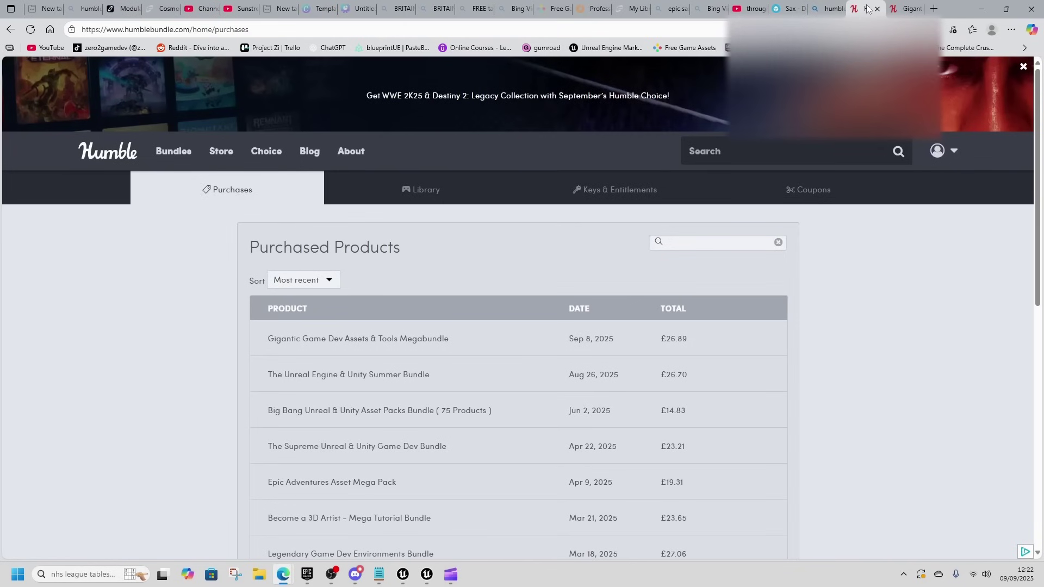
{"action": "left_click", "coordinate": [9, 30]}
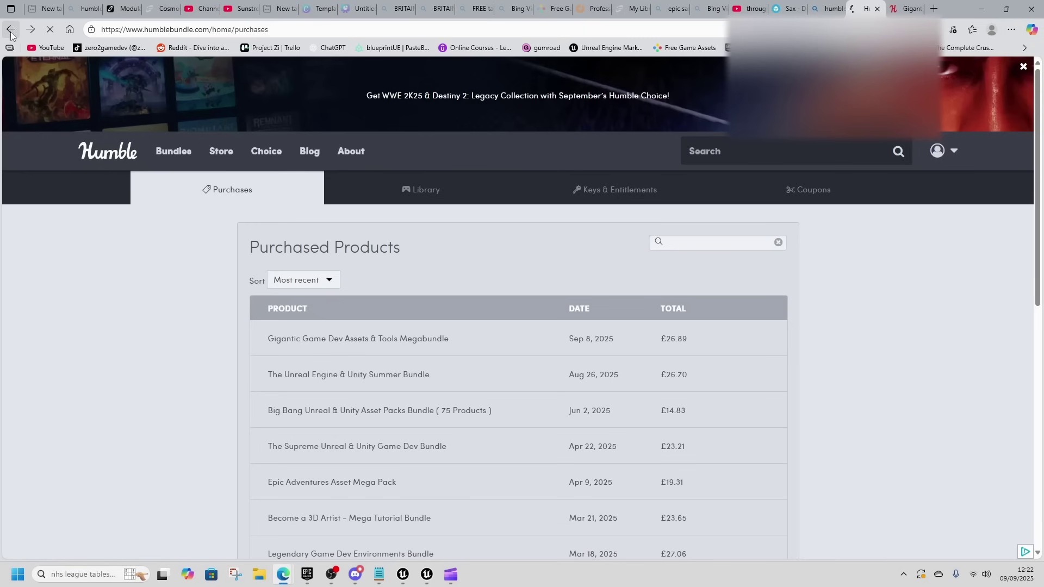
{"action": "scroll", "coordinate": [440, 406], "scroll_direction": "down", "scroll_amount": 3}
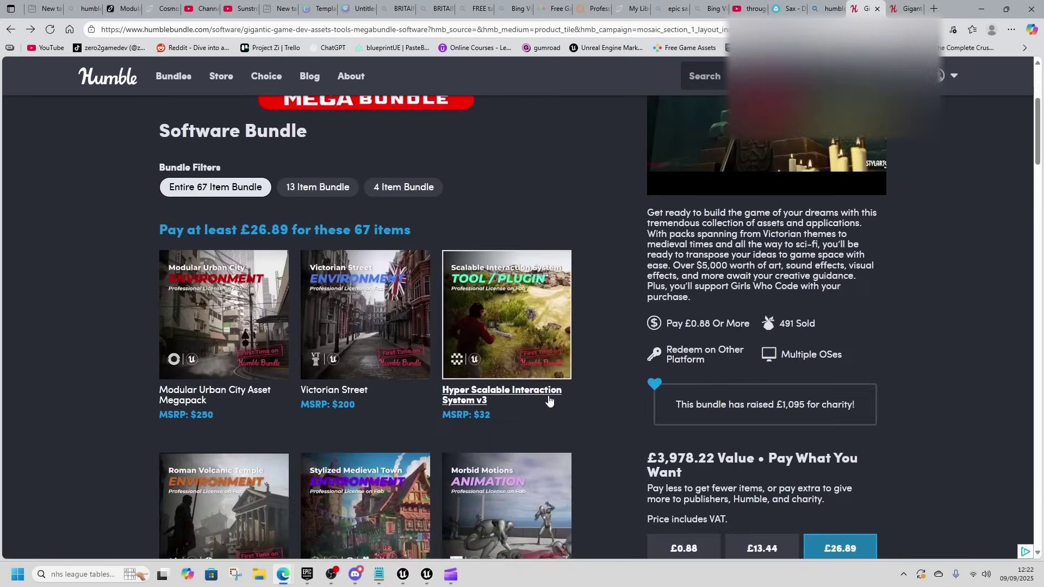
{"action": "scroll", "coordinate": [599, 406], "scroll_direction": "down", "scroll_amount": 5}
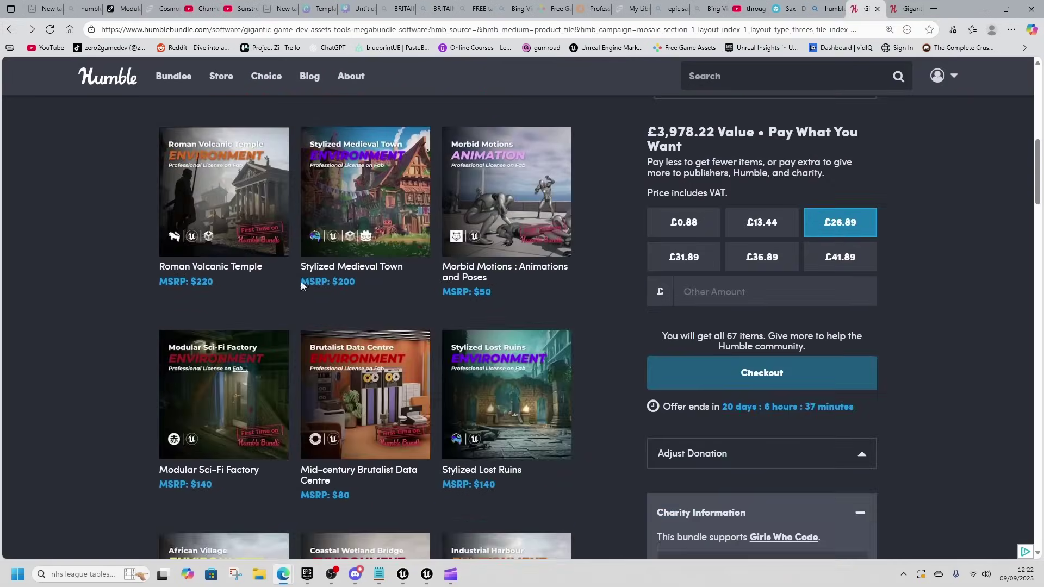
{"action": "scroll", "coordinate": [212, 199], "scroll_direction": "up", "scroll_amount": 2}
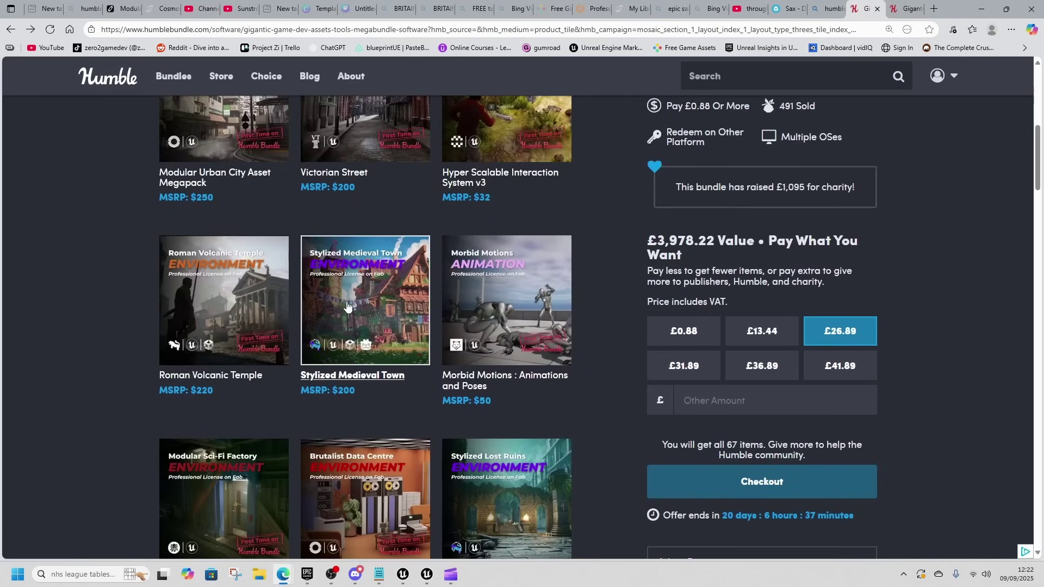
Look through the bundle's environment, animation and tool packs, down to the Trumpet & Sax and ArchViz Interior row.
{"action": "scroll", "coordinate": [85, 327], "scroll_direction": "up", "scroll_amount": 1}
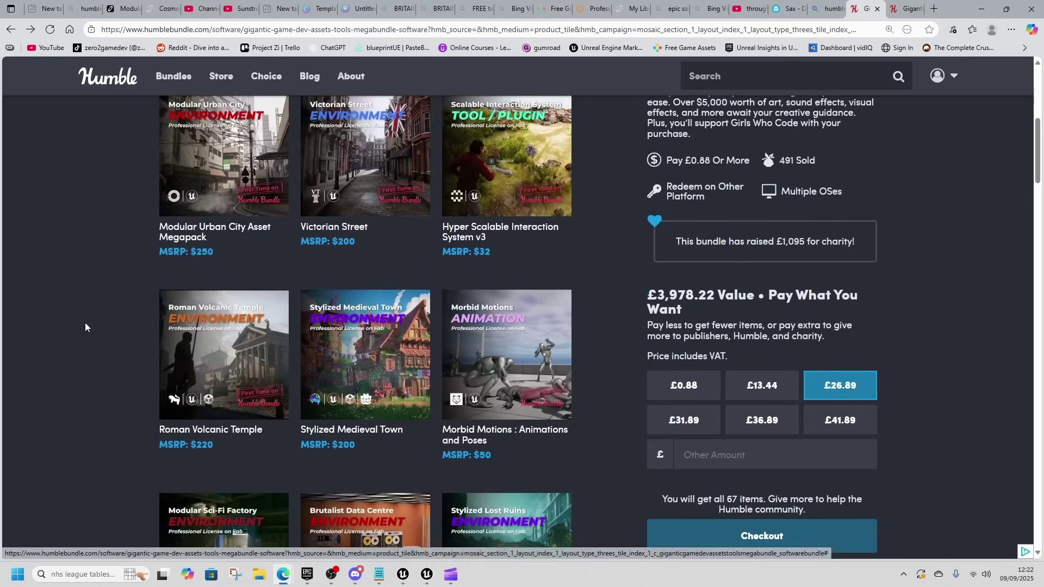
{"action": "scroll", "coordinate": [85, 327], "scroll_direction": "up", "scroll_amount": 2}
{"action": "scroll", "coordinate": [615, 401], "scroll_direction": "down", "scroll_amount": 4}
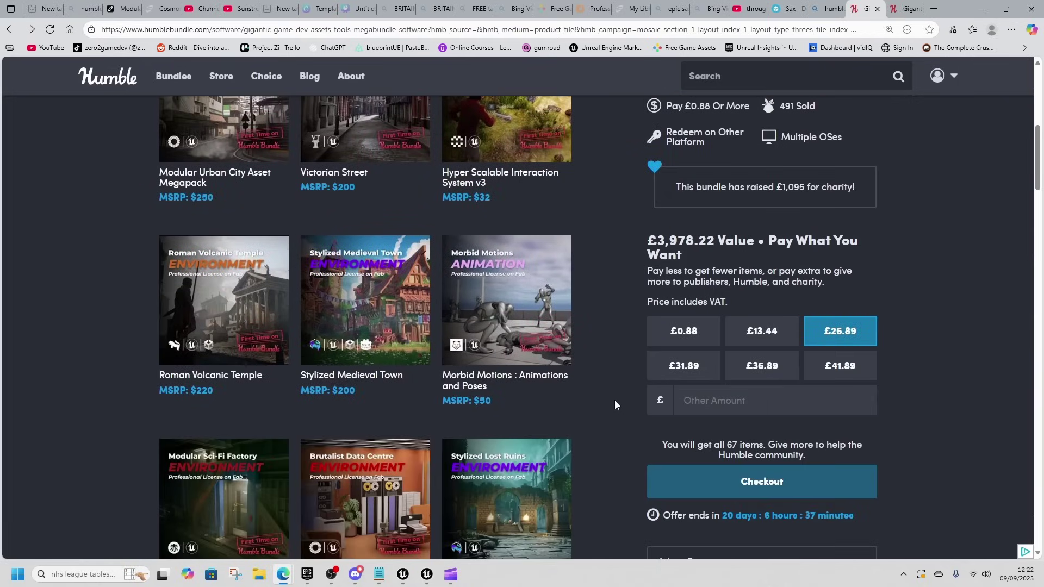
{"action": "scroll", "coordinate": [615, 401], "scroll_direction": "down", "scroll_amount": 2}
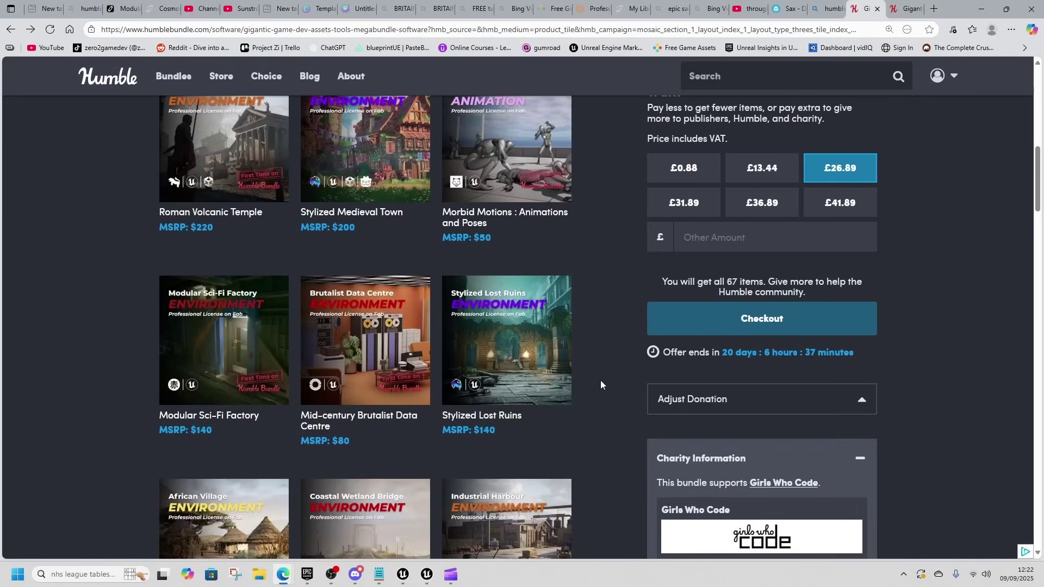
{"action": "scroll", "coordinate": [601, 397], "scroll_direction": "up", "scroll_amount": 1}
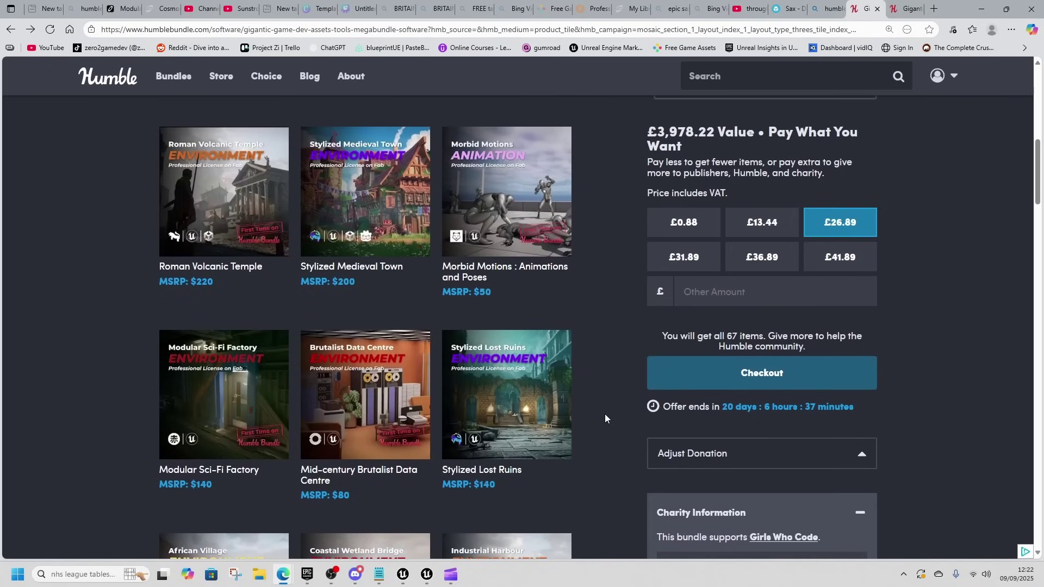
{"action": "scroll", "coordinate": [609, 407], "scroll_direction": "down", "scroll_amount": 5}
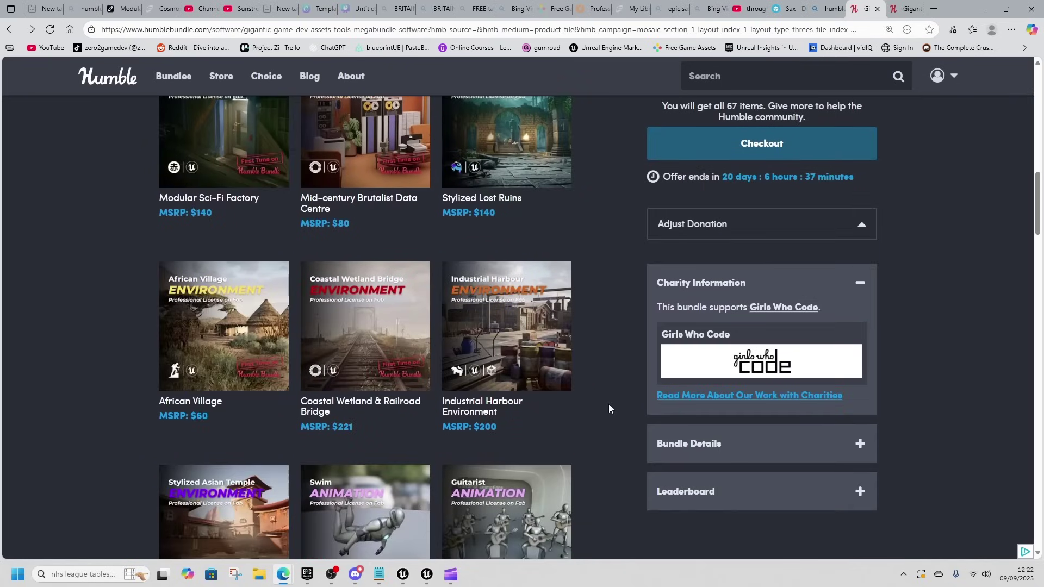
{"action": "scroll", "coordinate": [609, 406], "scroll_direction": "down", "scroll_amount": 12}
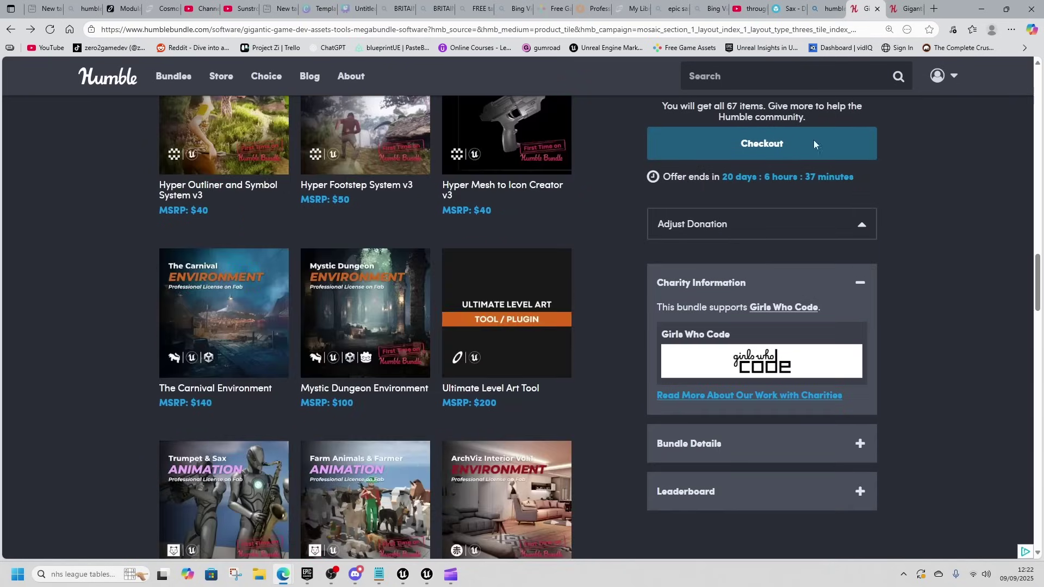
Switch to the Unreal Editor, simulate the SwmingAnimPresentation level and look around the swimming mannequins.
{"action": "left_click", "coordinate": [982, 10]}
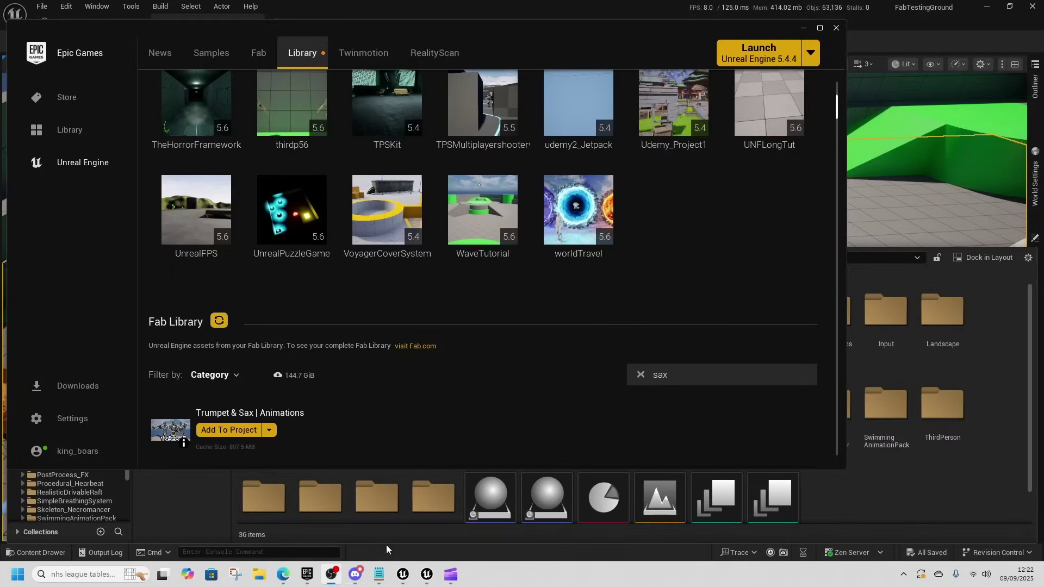
{"action": "left_click", "coordinate": [865, 517]}
{"action": "left_click", "coordinate": [331, 41]}
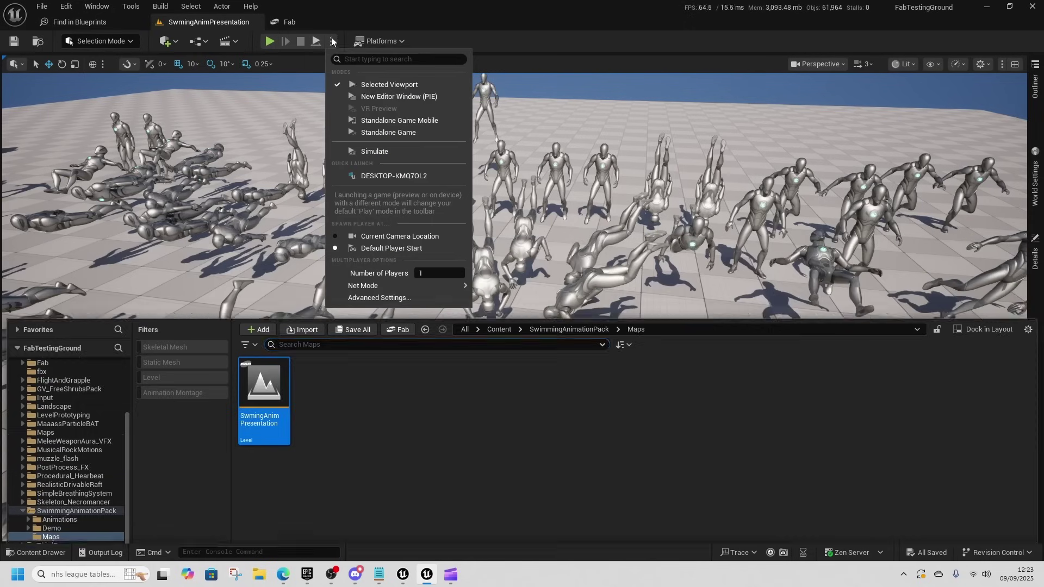
{"action": "left_click", "coordinate": [494, 312]}
{"action": "key", "text": "alt+s"}
{"action": "left_click", "coordinate": [513, 315]}
{"action": "right_click_drag", "start_coordinate": [513, 315], "coordinate": [288, 261]}
{"action": "key", "text": "d"}
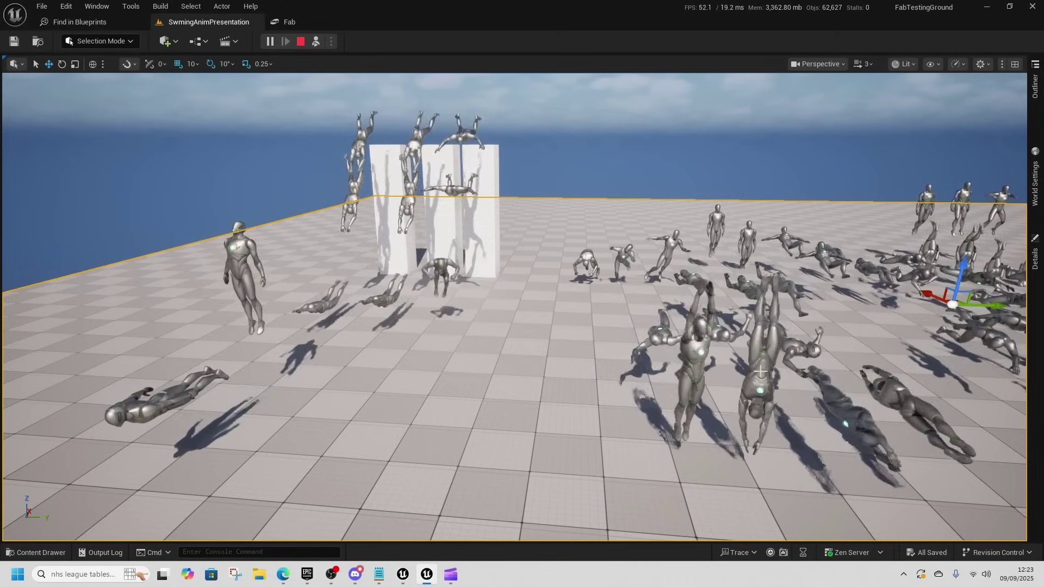
Locate the anim_swim_Topedo_up mannequin's asset in the content browser from the running simulation.
{"action": "left_click", "coordinate": [693, 394]}
{"action": "right_click", "coordinate": [692, 394]}
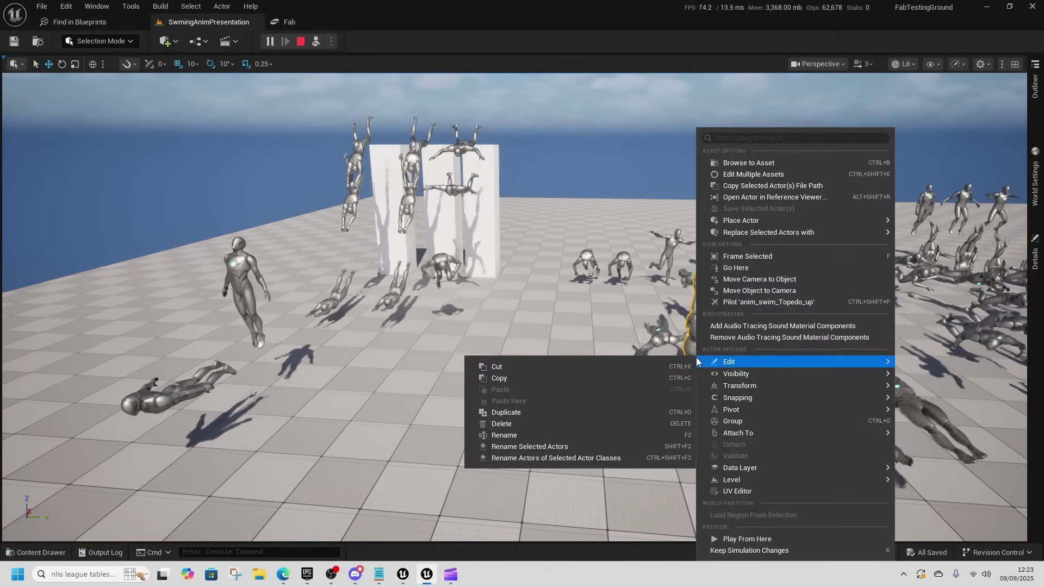
{"action": "left_click", "coordinate": [745, 164]}
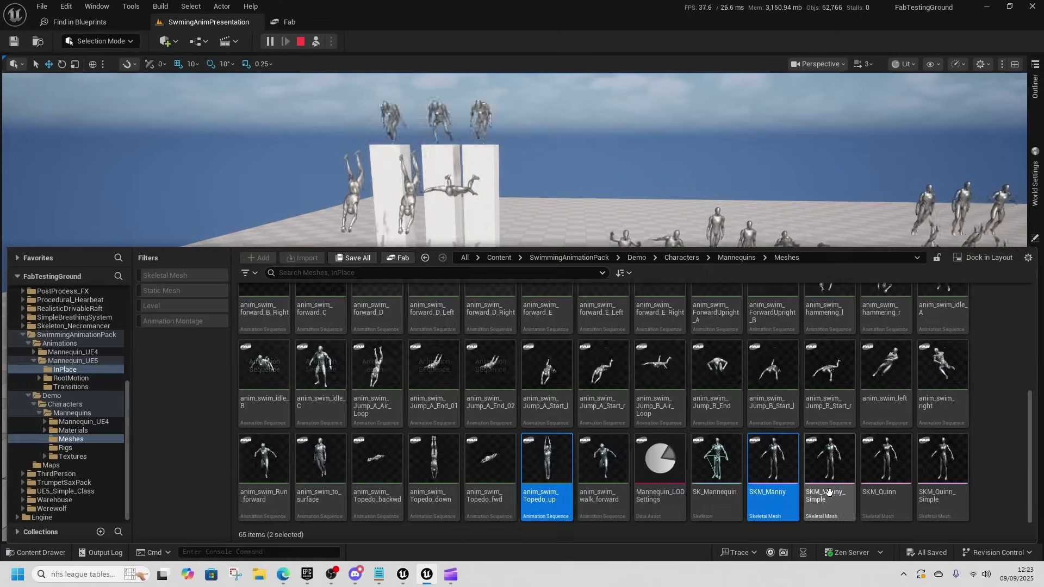
Look across the crowd of swimming mannequins and locate the anim_swim_cutting_knife_r mannequin's asset in the content browser.
{"action": "right_click_drag", "start_coordinate": [570, 180], "coordinate": [932, 123]}
{"action": "key", "text": "d"}
{"action": "key", "text": "a"}
{"action": "key", "text": "s"}
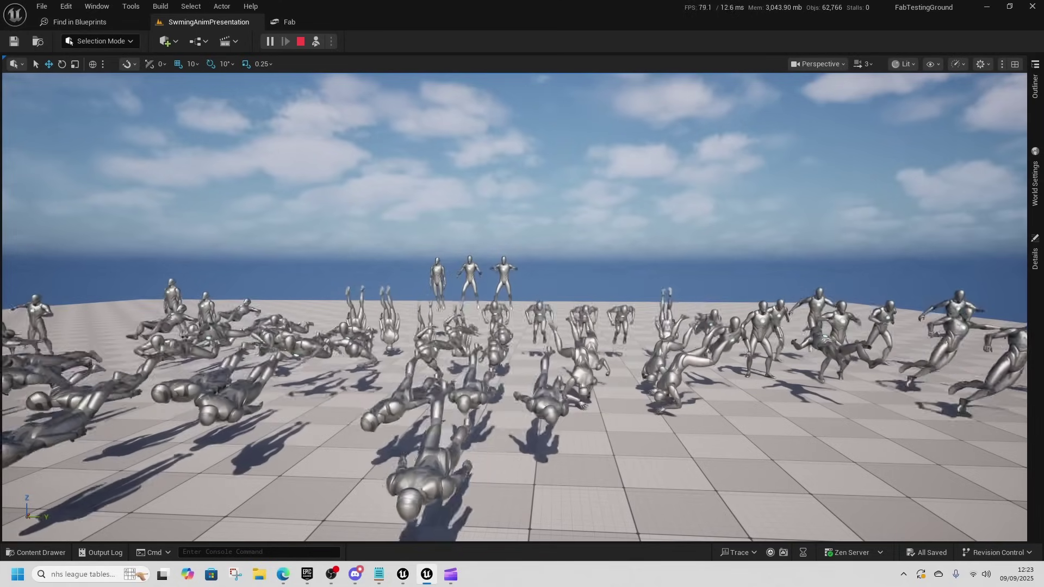
{"action": "right_click", "coordinate": [658, 371]}
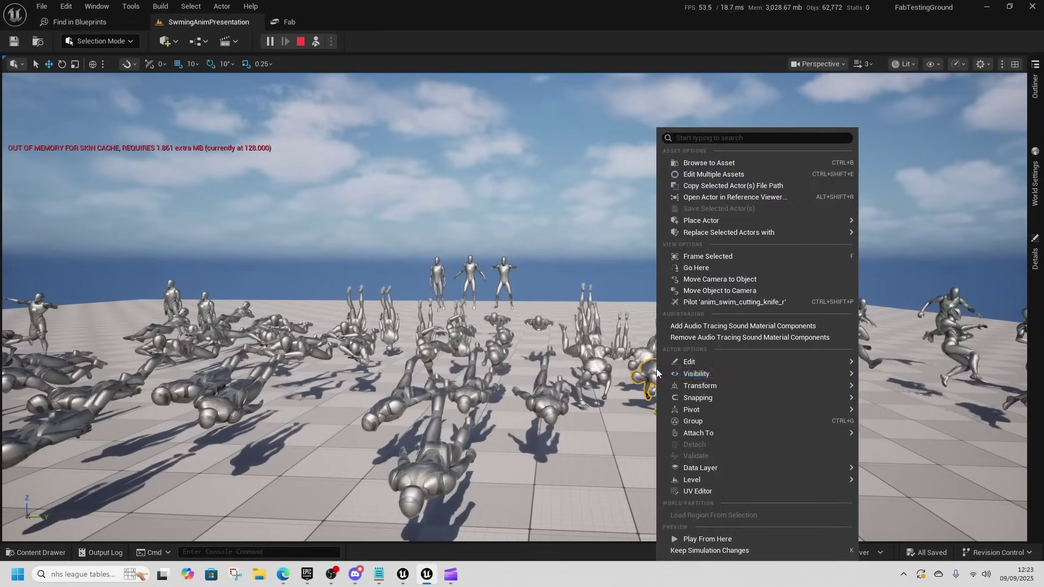
{"action": "left_click", "coordinate": [707, 162]}
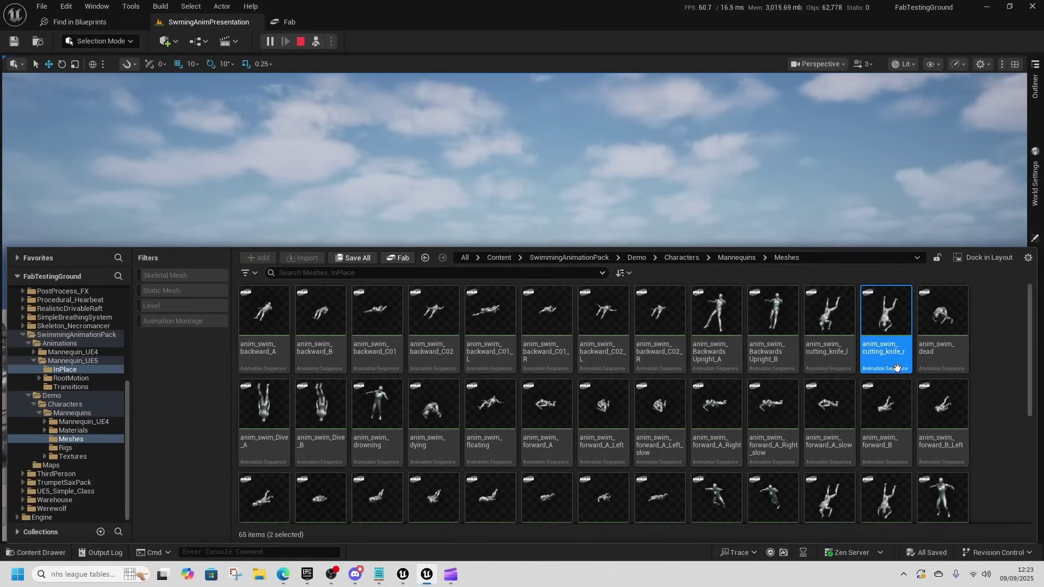
Return to the simulation and fly around the swimming mannequins to examine their animations.
{"action": "left_click", "coordinate": [752, 209]}
{"action": "right_click_drag", "start_coordinate": [514, 308], "coordinate": [515, 225]}
{"action": "key", "text": "s"}
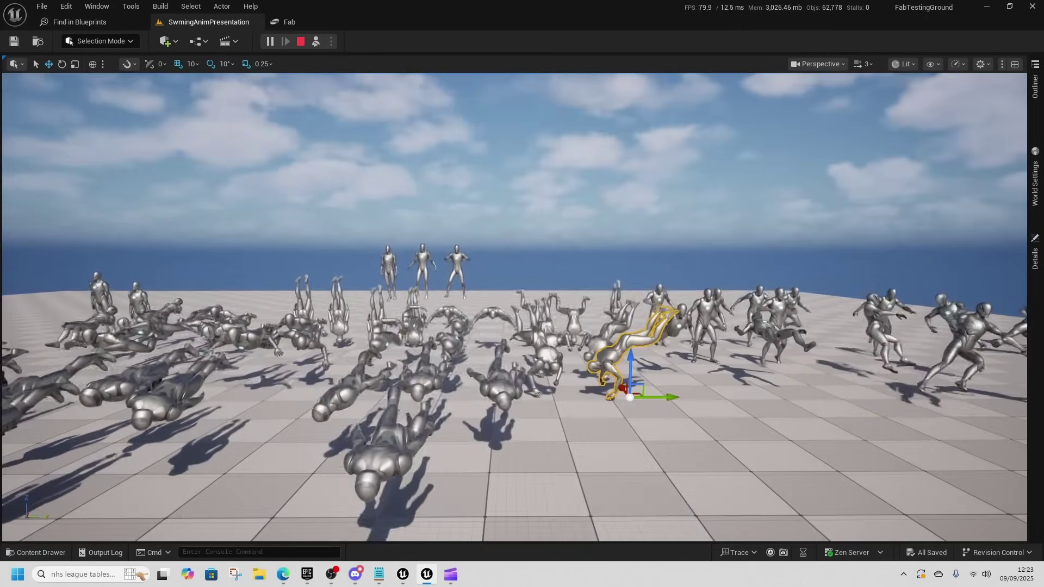
{"action": "key", "text": "a"}
{"action": "key", "text": "w"}
{"action": "key", "text": "a"}
{"action": "key", "text": "w"}
{"action": "right_click_drag", "start_coordinate": [515, 307], "coordinate": [305, 305]}
{"action": "key", "text": "a"}
{"action": "key", "text": "d"}
{"action": "right_click_drag", "start_coordinate": [514, 307], "coordinate": [514, 239]}
{"action": "key", "text": "w"}
Examine the saxophone and trumpet animations in the TrumpetSaxShowcase level, and return to the project's Content folder.
{"action": "right_click_drag", "start_coordinate": [629, 201], "coordinate": [626, 201]}
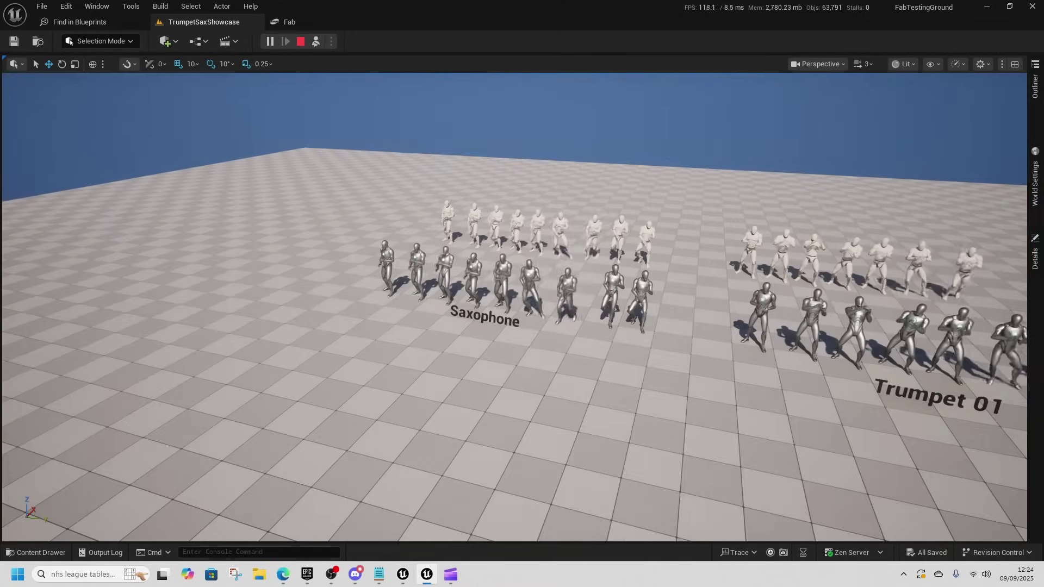
{"action": "right_click_drag", "start_coordinate": [626, 201], "coordinate": [620, 113]}
{"action": "key", "text": "w"}
{"action": "key", "text": "a"}
{"action": "key", "text": "d"}
{"action": "mouse_move", "coordinate": [682, 422]}
{"action": "right_mouse_down"}
{"action": "mouse_move", "coordinate": [691, 424]}
{"action": "mouse_move", "coordinate": [679, 417]}
{"action": "right_mouse_up"}
{"action": "key", "text": "d"}
{"action": "key", "text": "d"}
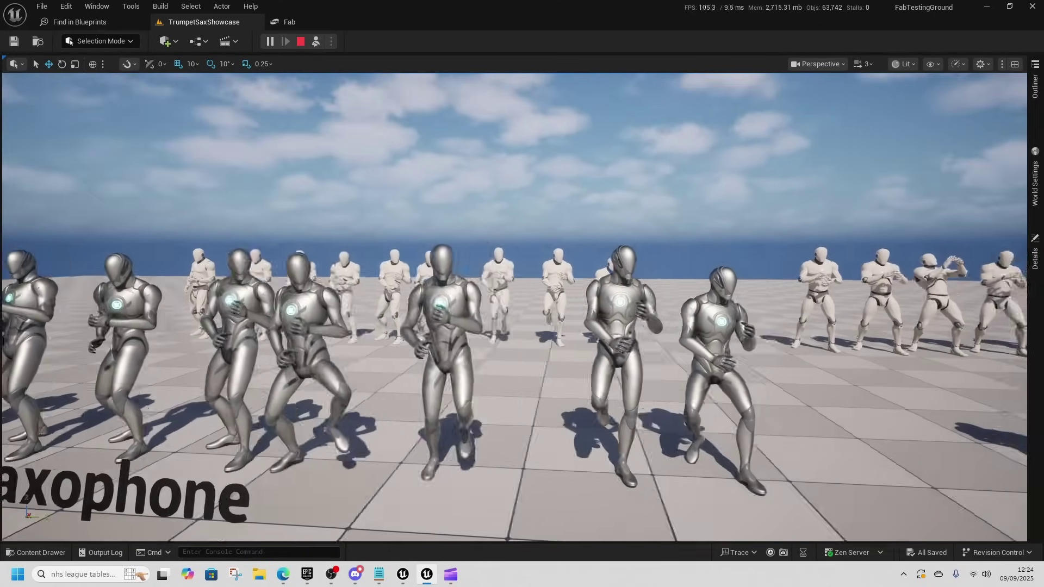
{"action": "key", "text": "d"}
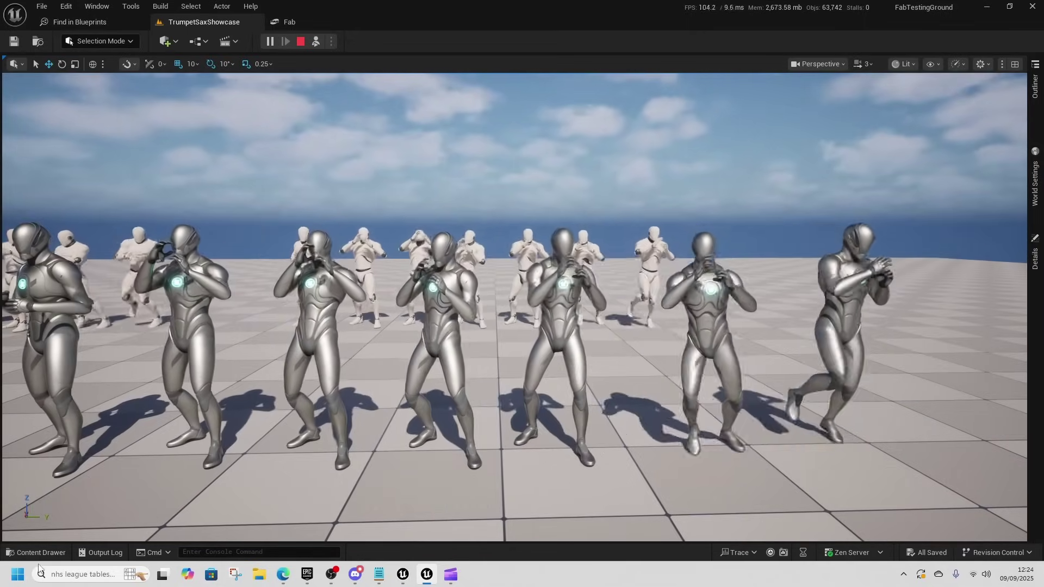
{"action": "key", "text": "ctrl+space"}
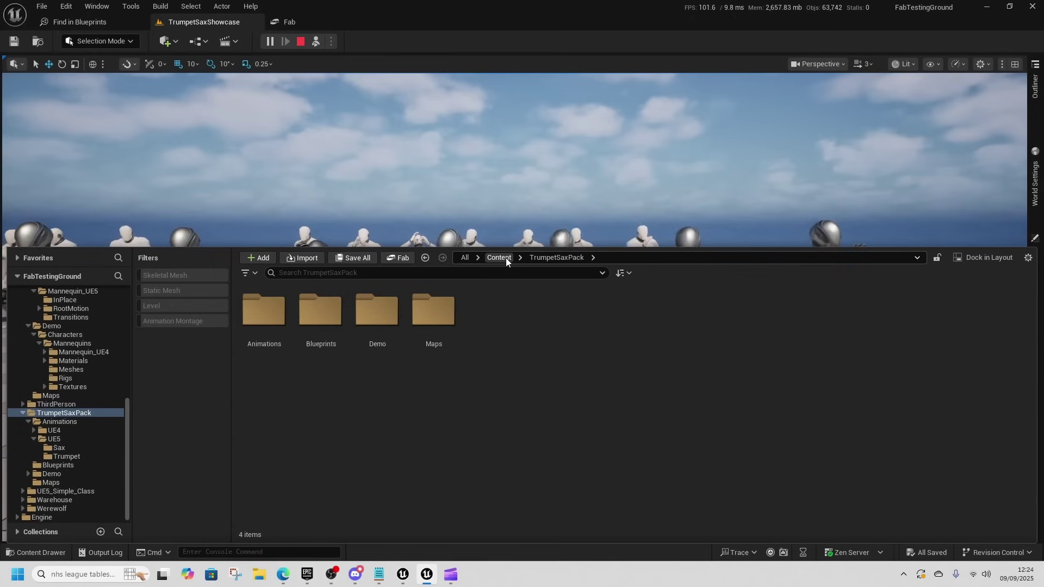
{"action": "left_click", "coordinate": [500, 258]}
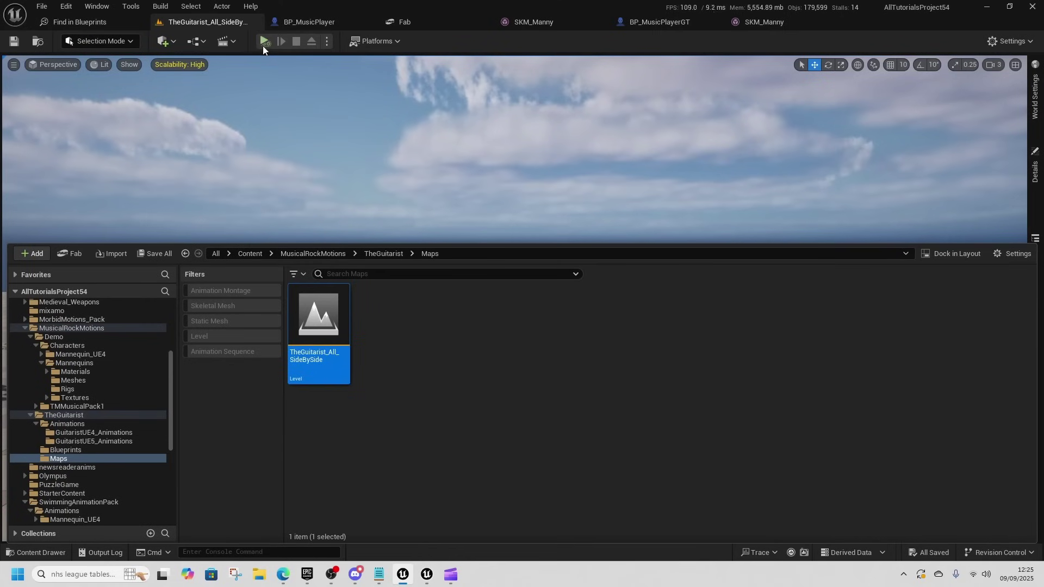
Simulate the TheGuitarist_All_SideBySide level in the AllTutorialsProject54 project and examine the guitar powerslide and solo animations.
{"action": "left_click", "coordinate": [264, 43]}
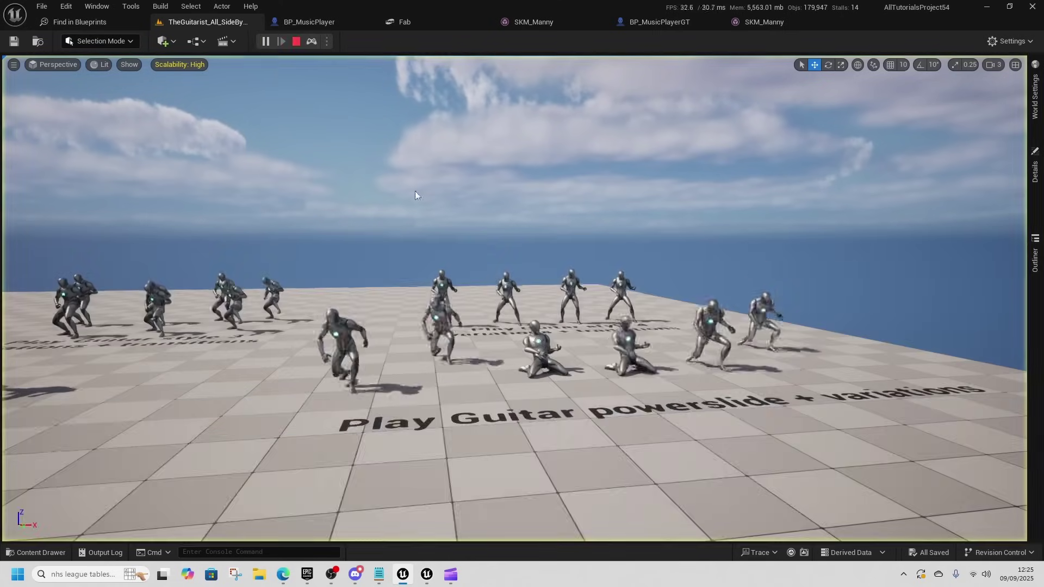
{"action": "key", "text": "w"}
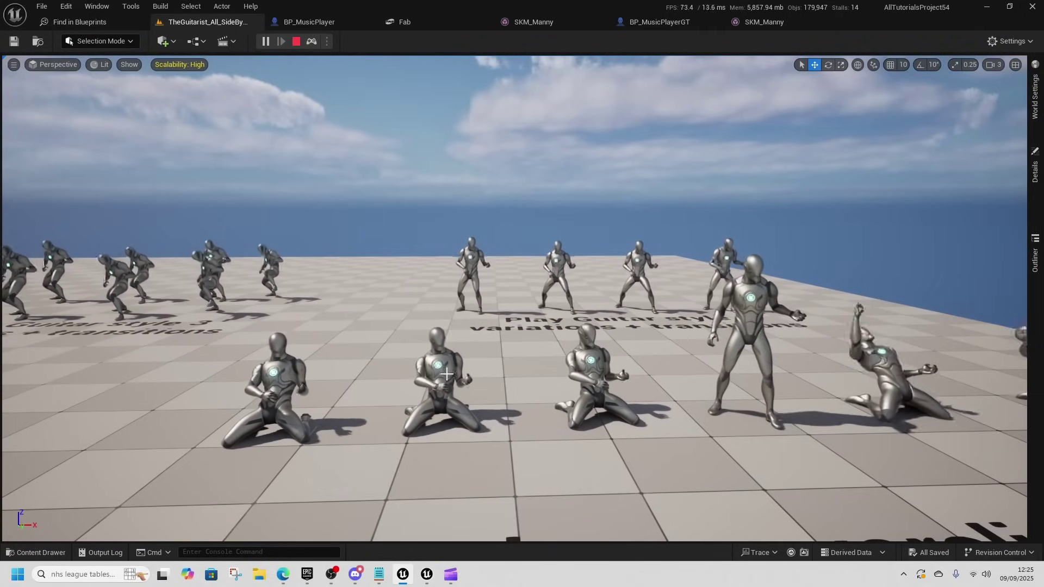
{"action": "key", "text": "a"}
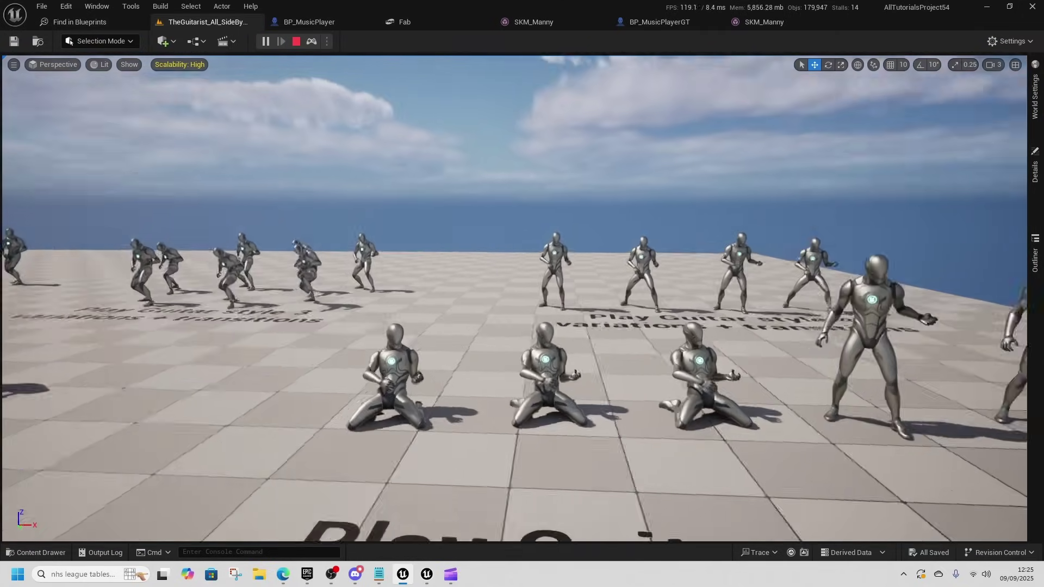
{"action": "key", "text": "a"}
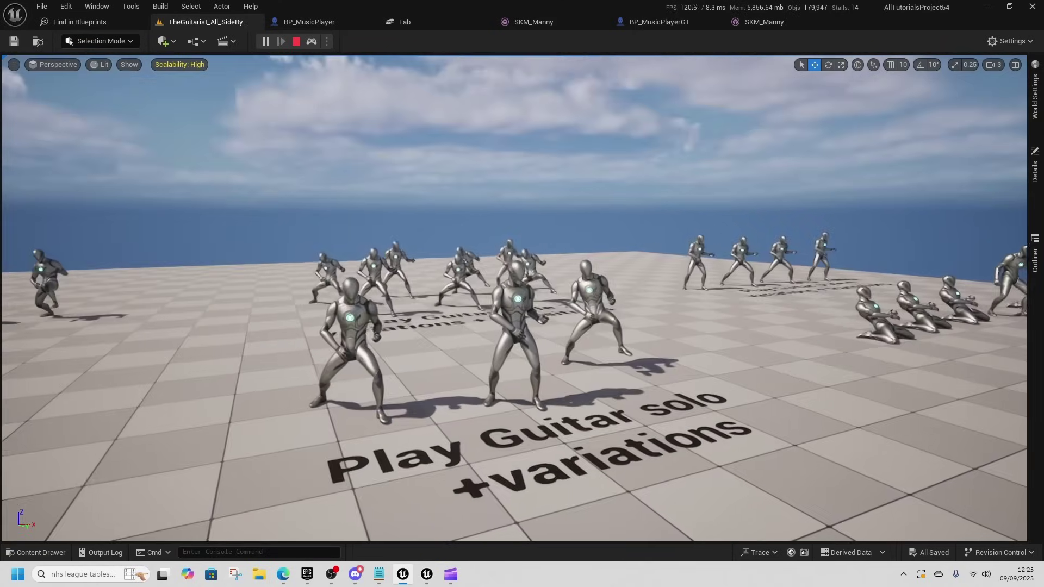
{"action": "key", "text": "w"}
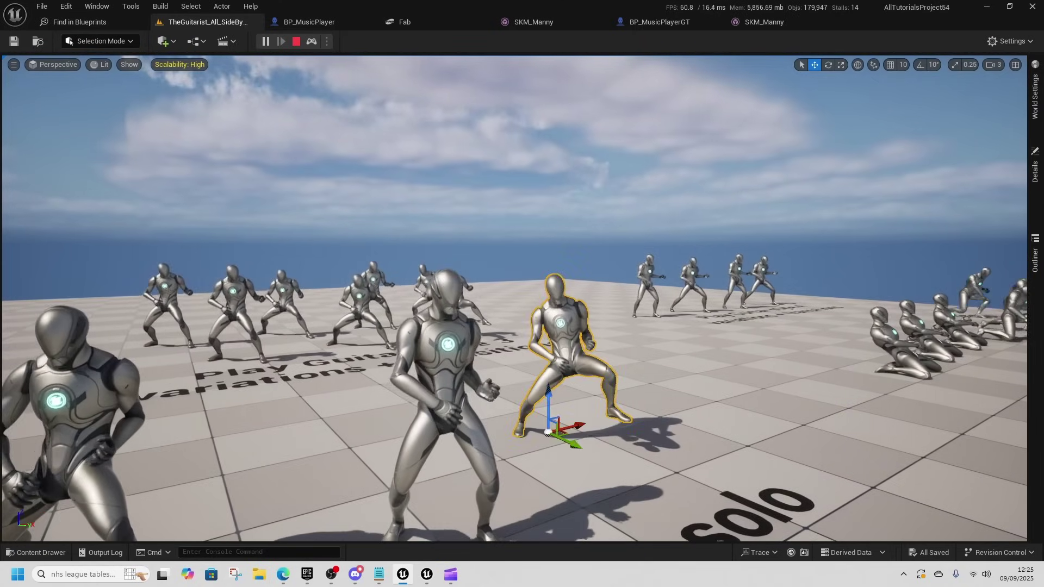
{"action": "key", "text": "s"}
{"action": "key", "text": "d"}
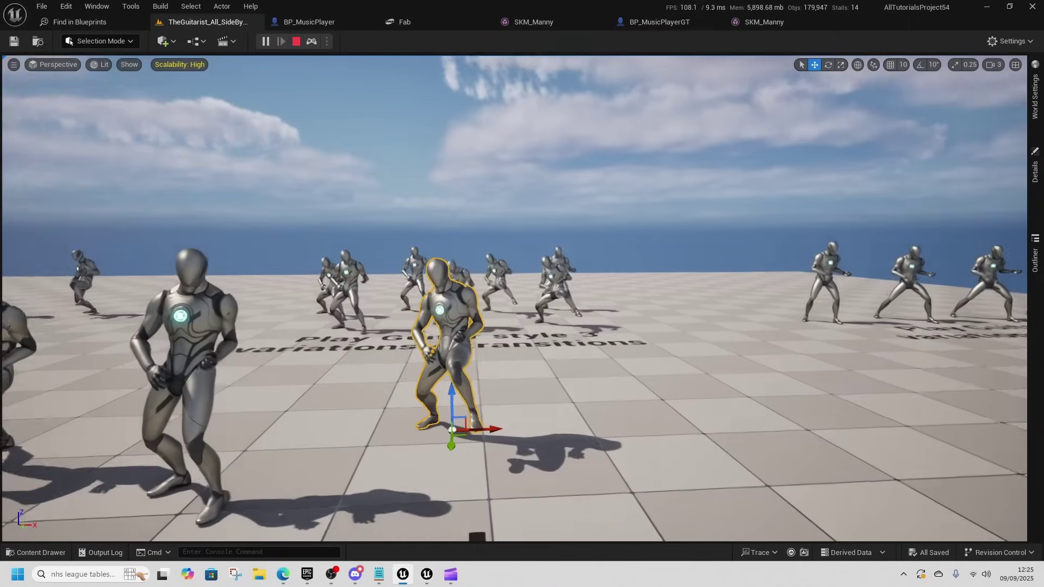
{"action": "key", "text": "a"}
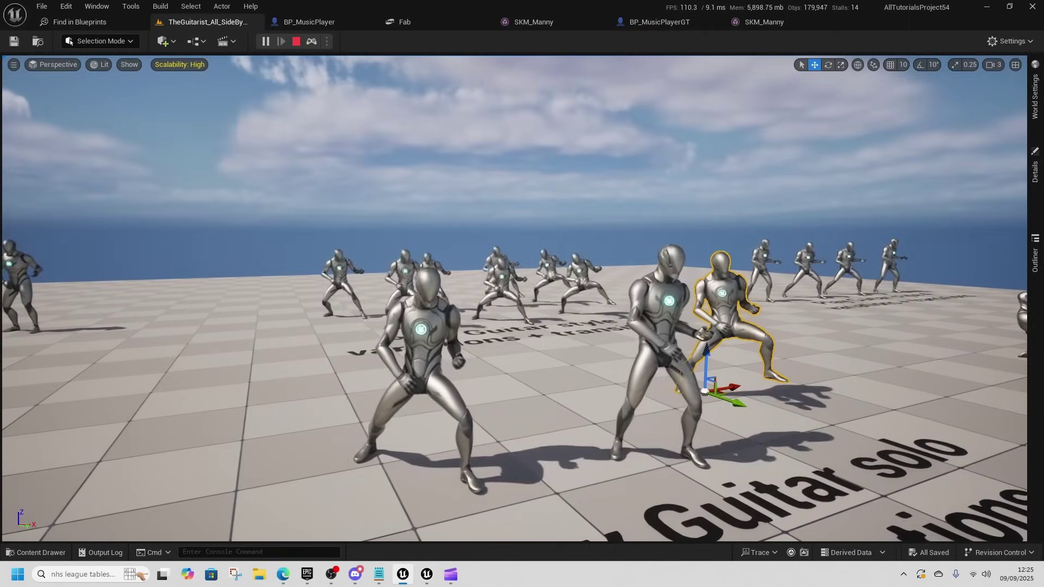
{"action": "right_click_drag", "start_coordinate": [515, 298], "coordinate": [542, 283]}
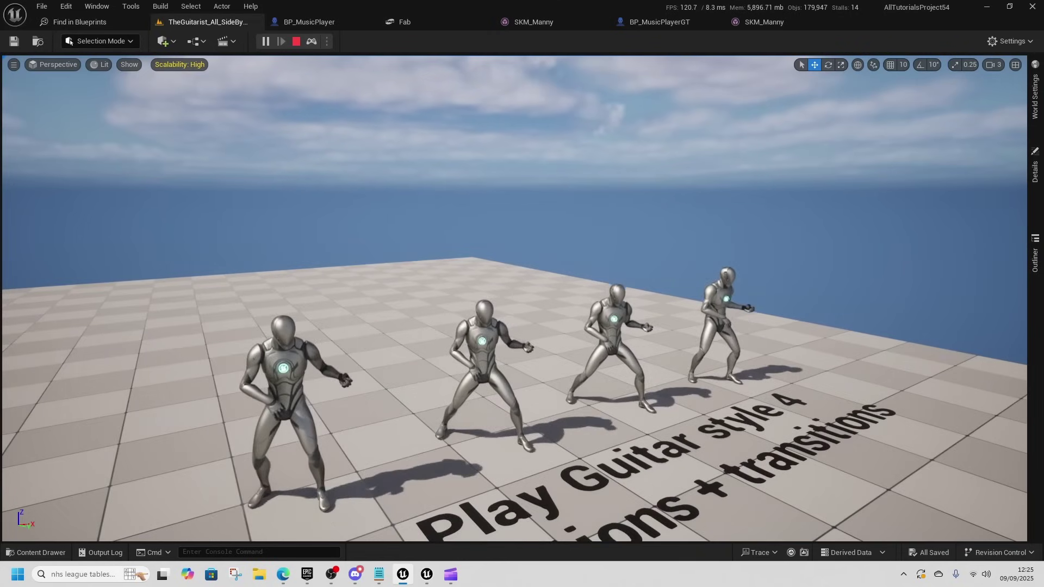
Fly past the remaining guitarist rows to examine the style 4 and style 1 variations and transitions.
{"action": "right_click_drag", "start_coordinate": [514, 298], "coordinate": [298, 278]}
{"action": "key", "text": "a"}
{"action": "key", "text": "a"}
{"action": "key", "text": "a"}
{"action": "key", "text": "s"}
{"action": "key", "text": "s"}
{"action": "key", "text": "w"}
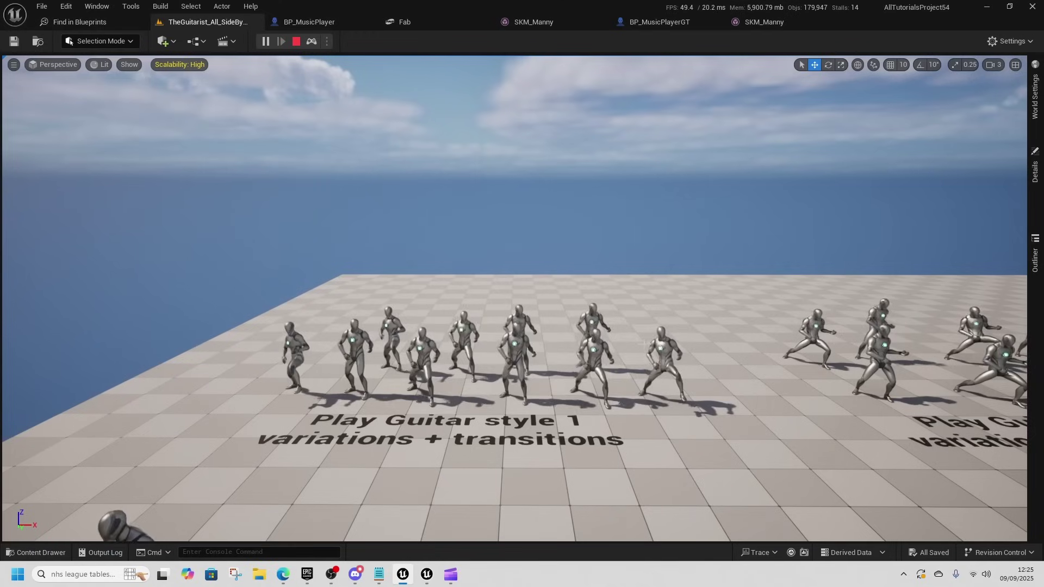
Bring up the content browser and look around the morbid poses in the simulated MorbidMotionScene level.
{"action": "key", "text": "ctrl+space"}
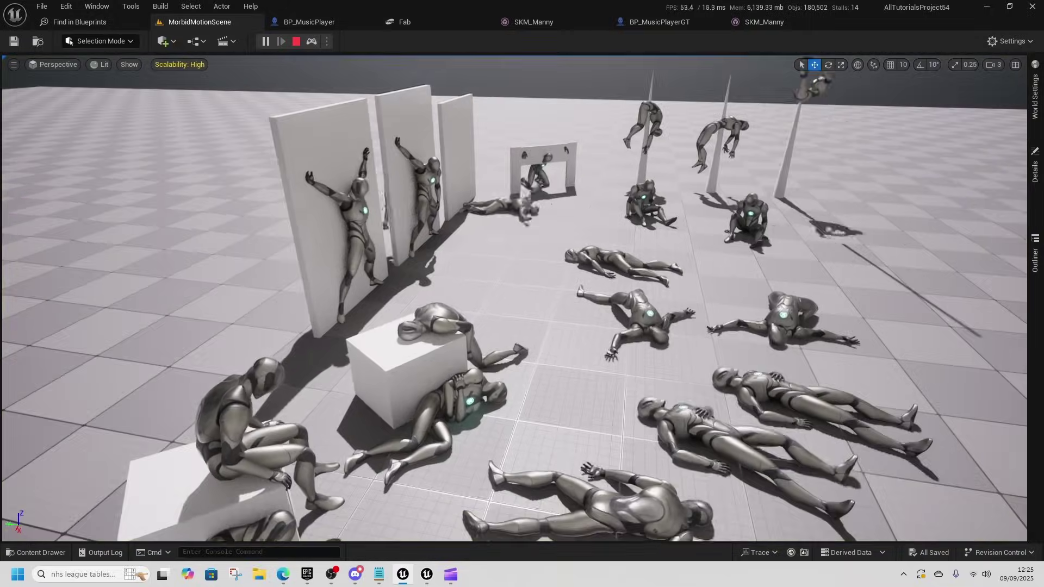
{"action": "key", "text": "d"}
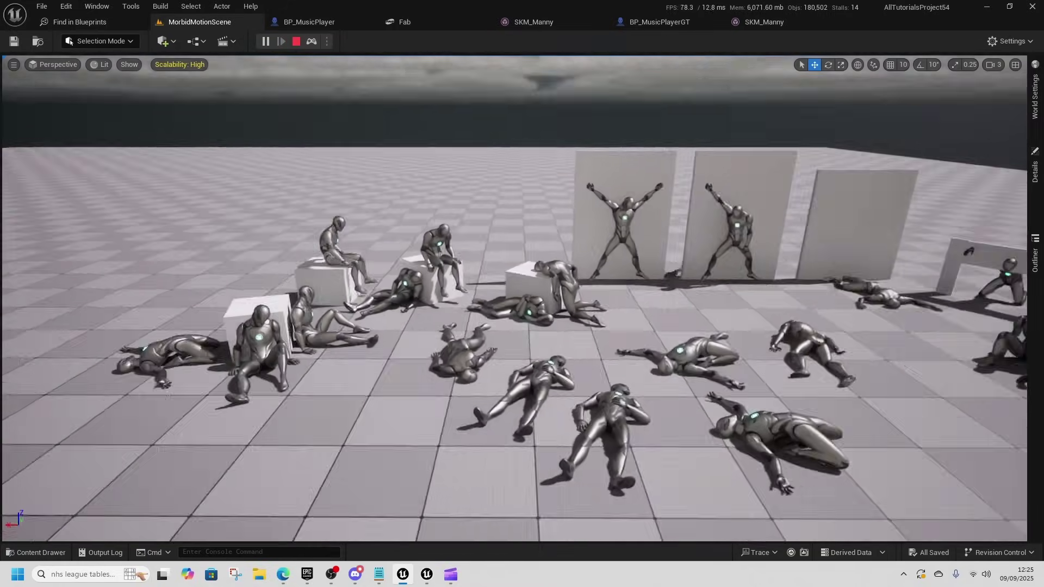
{"action": "key", "text": "w"}
{"action": "key", "text": "d"}
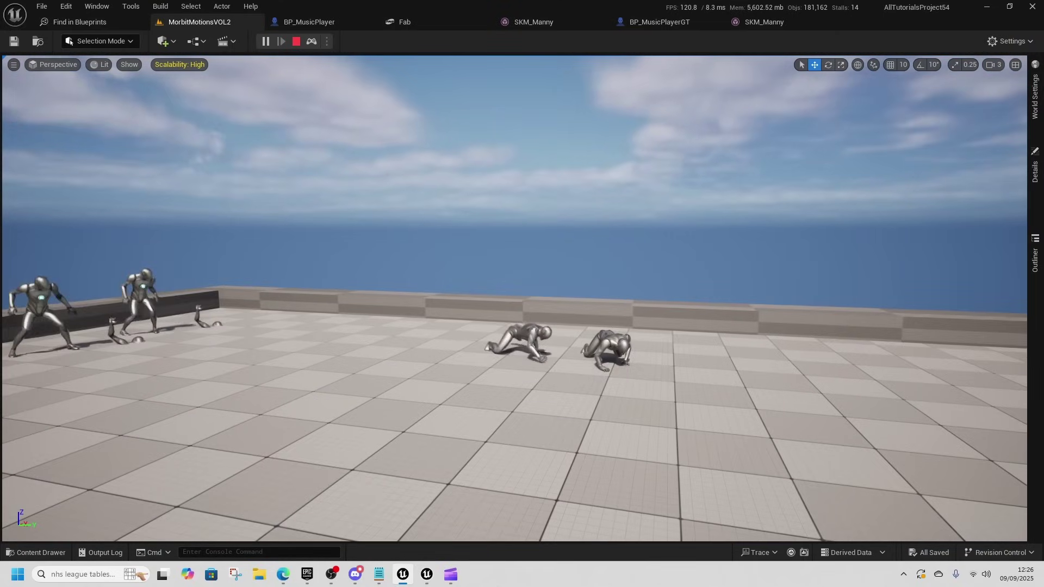
Look around the MorbitMotionsVOL2 level and move closer to the mannequins crouching over a body.
{"action": "right_click_drag", "start_coordinate": [515, 298], "coordinate": [327, 282]}
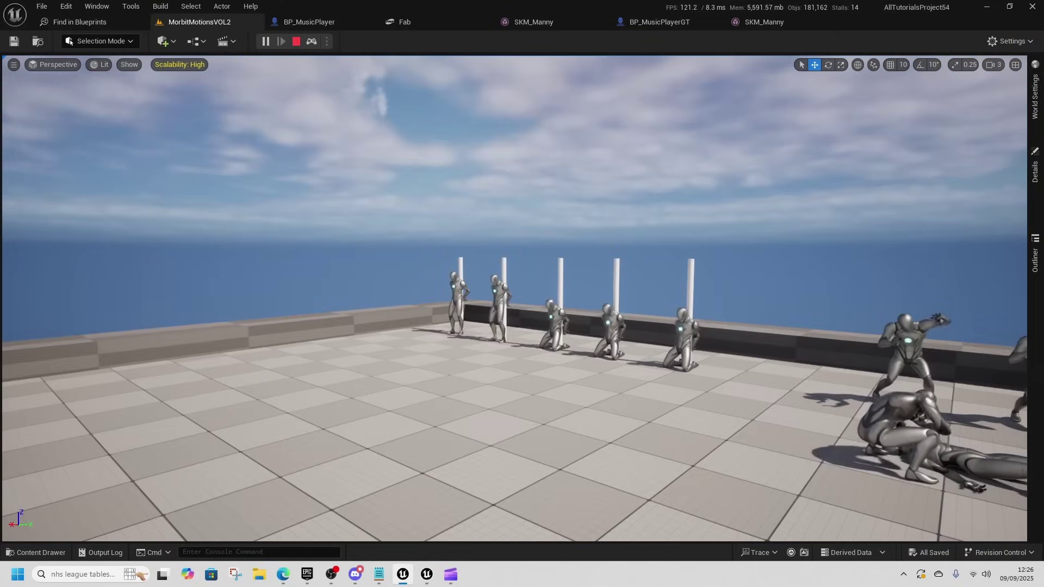
{"action": "right_click_drag", "start_coordinate": [514, 298], "coordinate": [723, 326]}
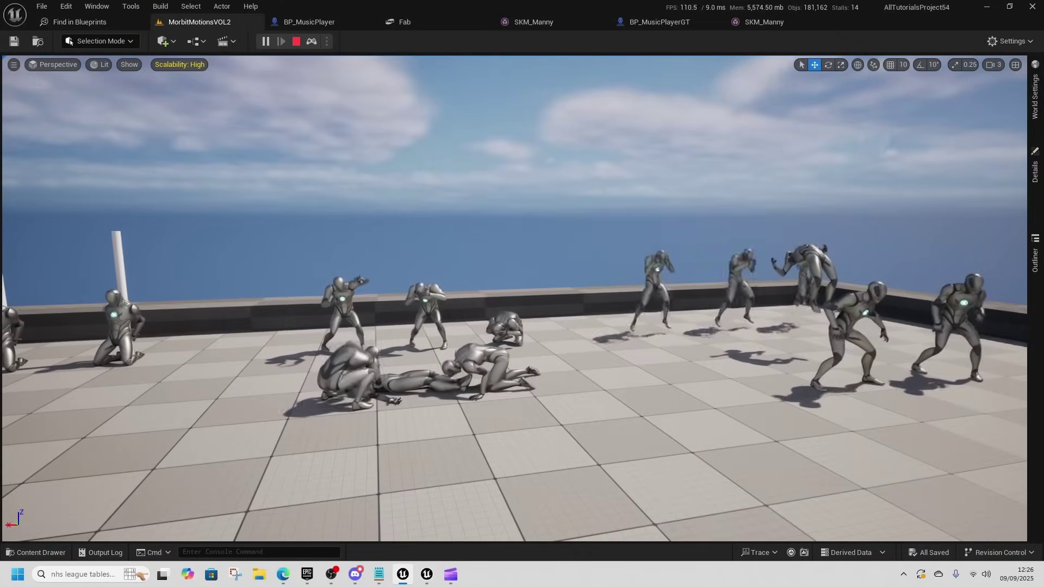
{"action": "right_click_drag", "start_coordinate": [514, 298], "coordinate": [427, 359]}
{"action": "right_click_drag", "start_coordinate": [515, 298], "coordinate": [501, 338]}
{"action": "key", "text": "w"}
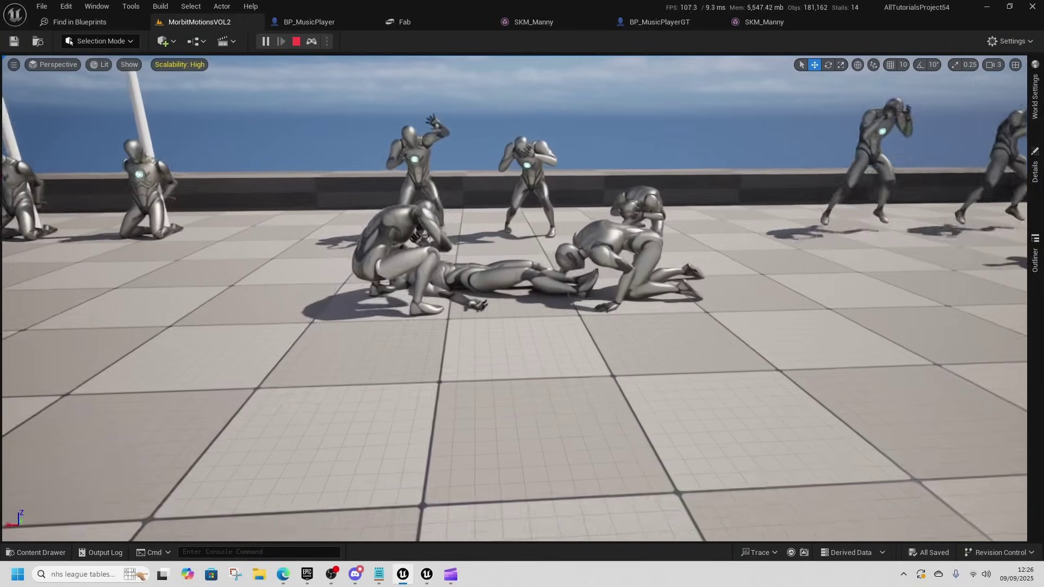
Finish looking around the morbid poses and fly over the simulated AnimalsAnimScene level to examine the Death and Hit React animal groups.
{"action": "right_click_drag", "start_coordinate": [333, 183], "coordinate": [452, 144]}
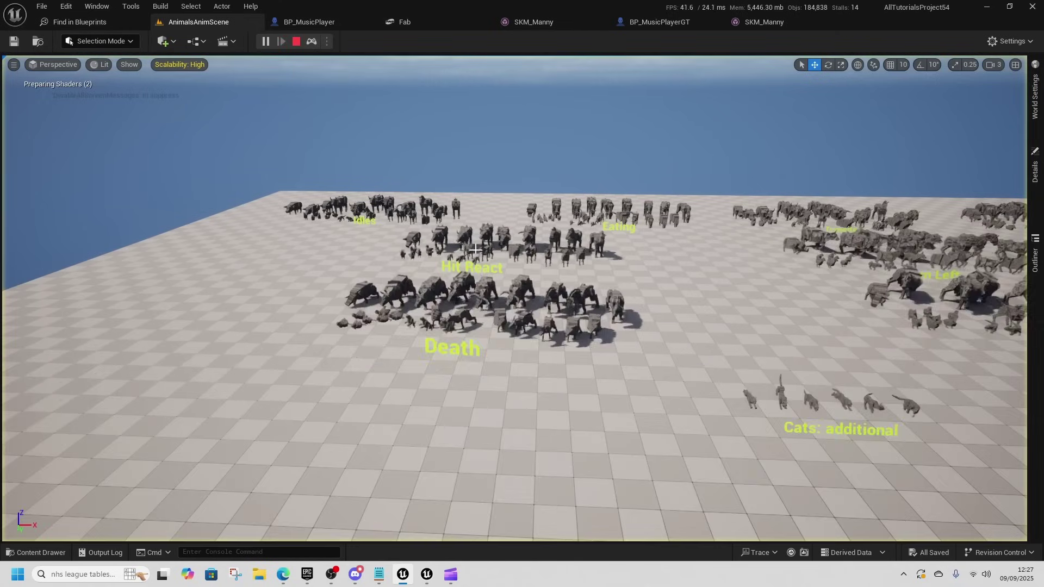
{"action": "right_click_drag", "start_coordinate": [476, 250], "coordinate": [745, 316]}
{"action": "key", "text": "w"}
{"action": "key", "text": "w"}
{"action": "key", "text": "d"}
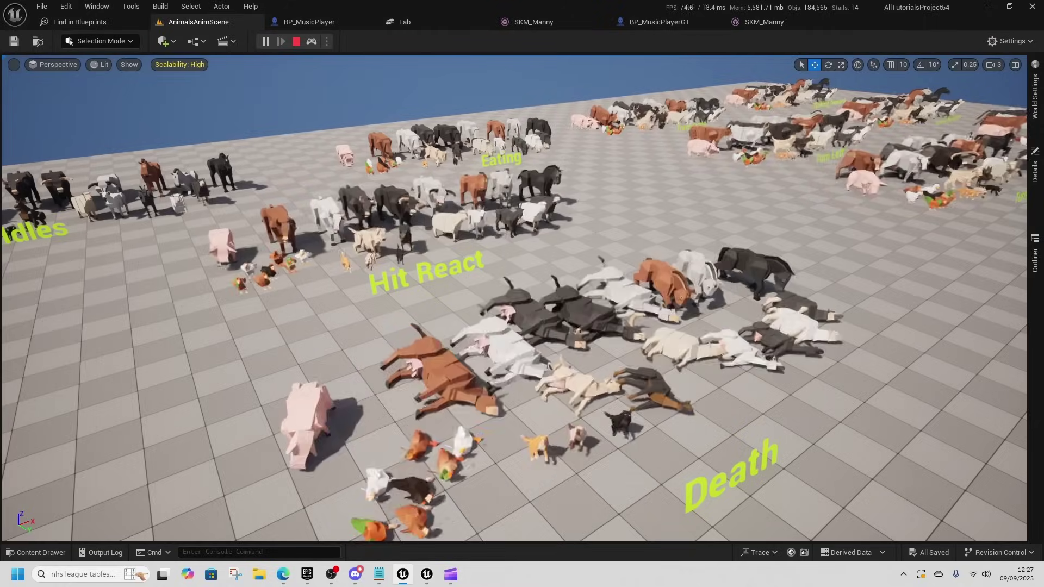
Open the Farmer level from the 3D_LOW_POLY_FarmPack Maps folder, simulate it to examine the farmer animations, and stop the simulation.
{"action": "left_click", "coordinate": [56, 554]}
{"action": "left_click", "coordinate": [401, 369]}
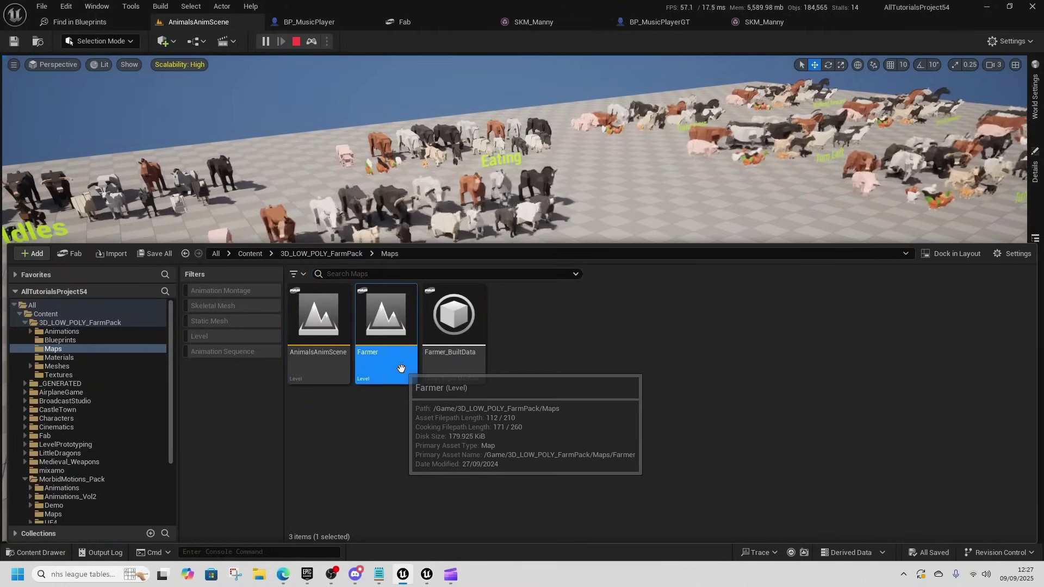
{"action": "left_click", "coordinate": [568, 301]}
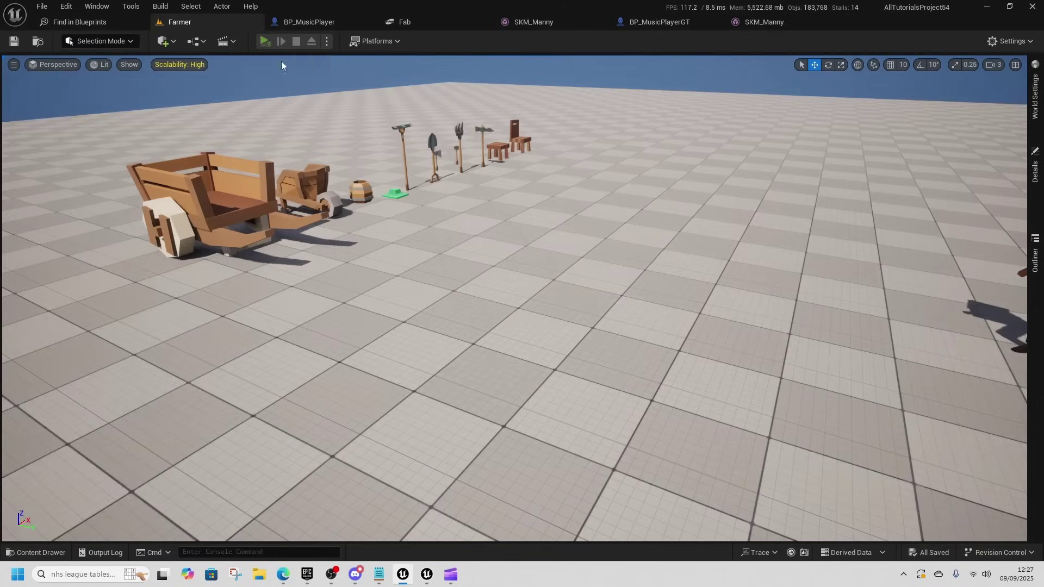
{"action": "left_click", "coordinate": [265, 42]}
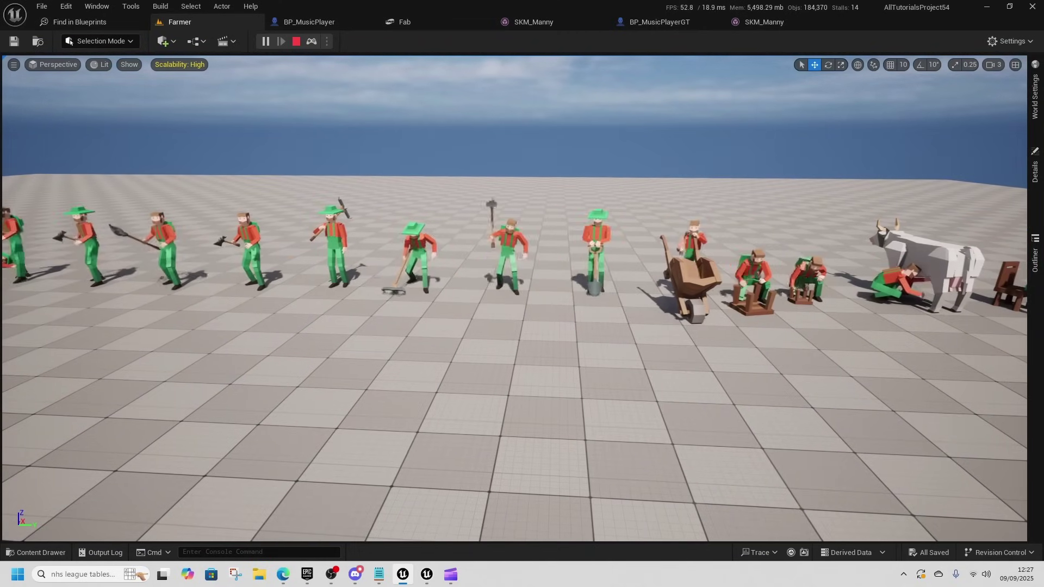
{"action": "left_click", "coordinate": [297, 42]}
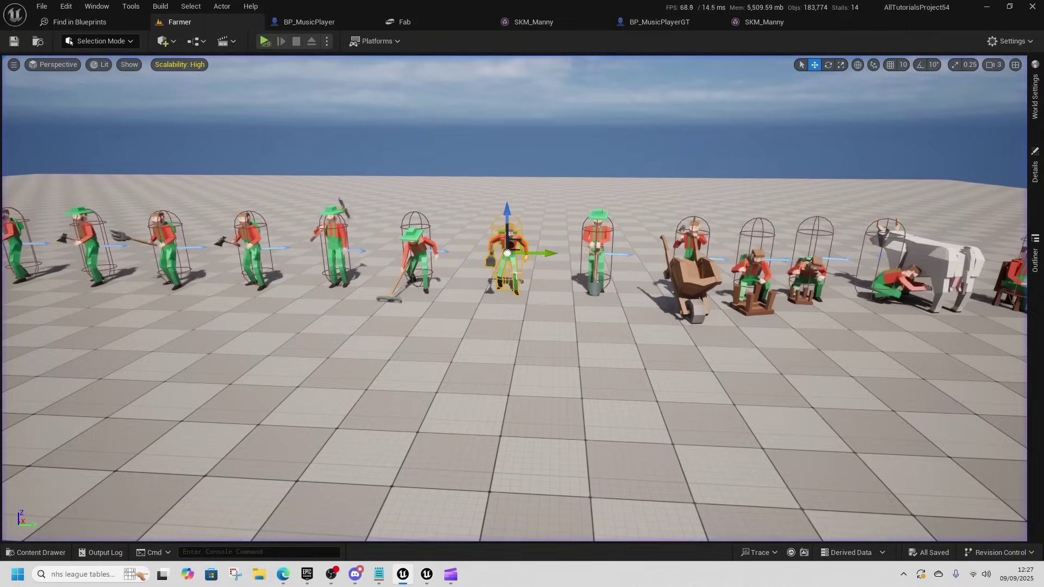
Open the farmer's Farmer_BP blueprint and SKM_Farmer_male mesh, and examine the whole skeleton tree.
{"action": "right_click", "coordinate": [508, 250]}
{"action": "left_click", "coordinate": [554, 244]}
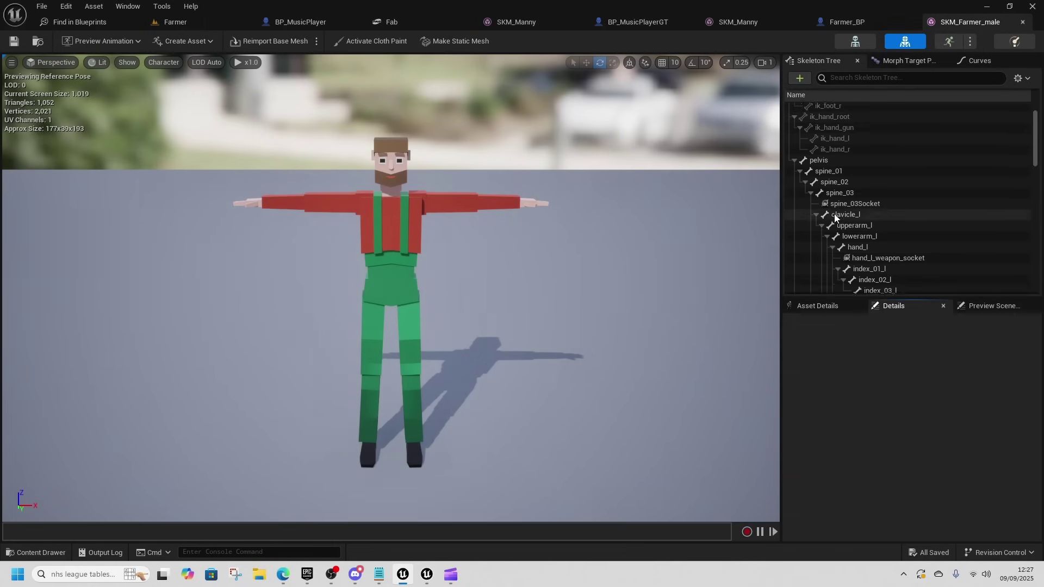
{"action": "scroll", "coordinate": [890, 231], "scroll_direction": "down", "scroll_amount": 5}
{"action": "scroll", "coordinate": [890, 249], "scroll_direction": "down", "scroll_amount": 8}
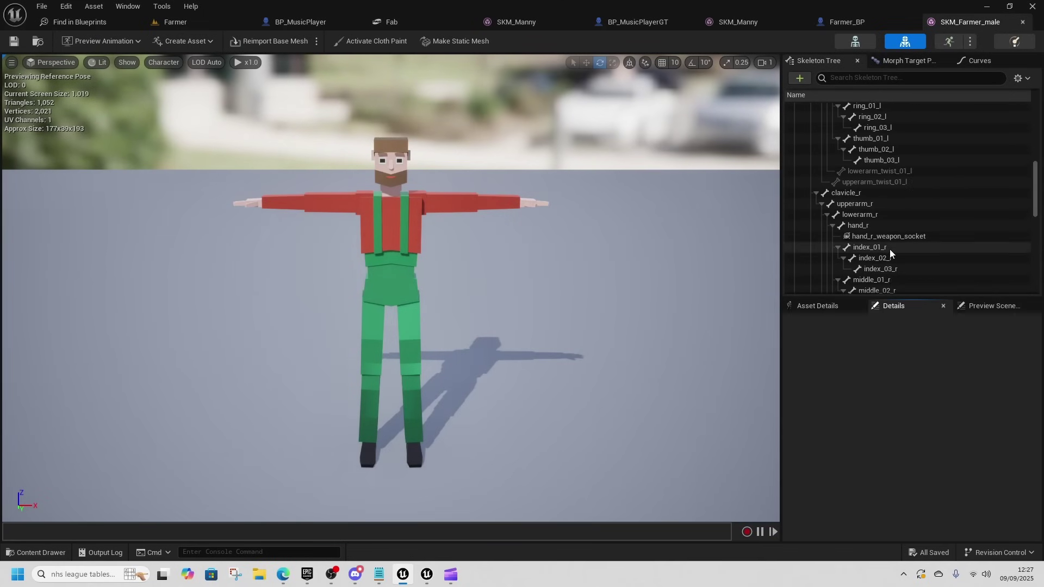
{"action": "scroll", "coordinate": [890, 249], "scroll_direction": "down", "scroll_amount": 5}
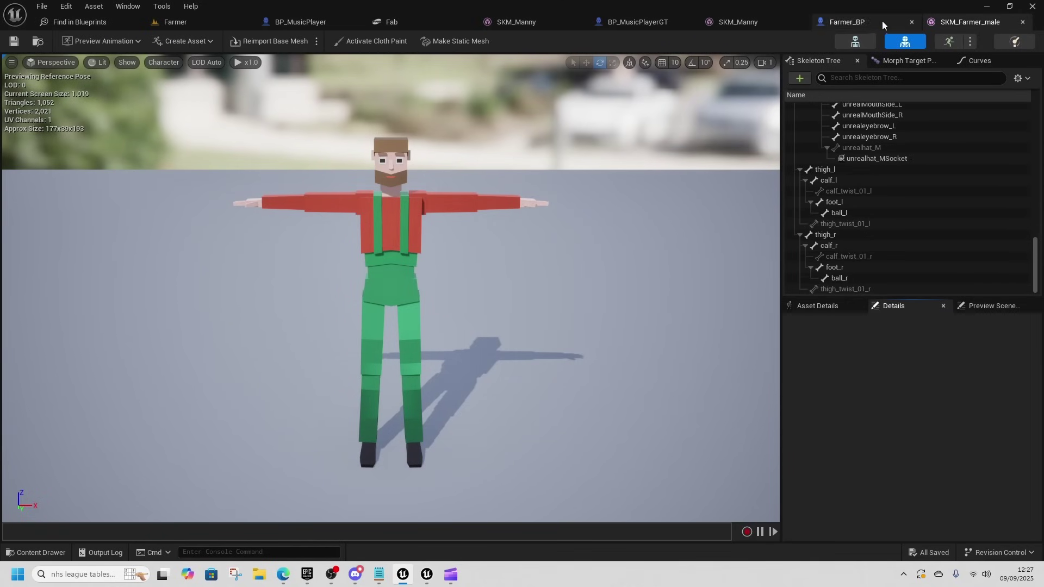
Close the SKM_Farmer_male editor and browse to the 3D_LOW_POLY_FarmPack folder in the project content.
{"action": "left_click", "coordinate": [1022, 23]}
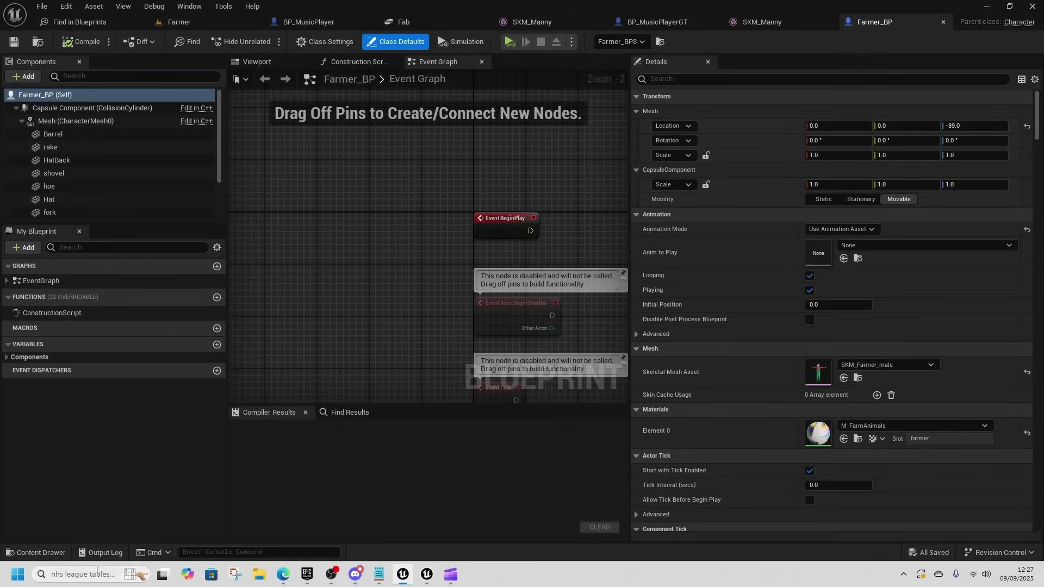
{"action": "key", "text": "ctrl+space"}
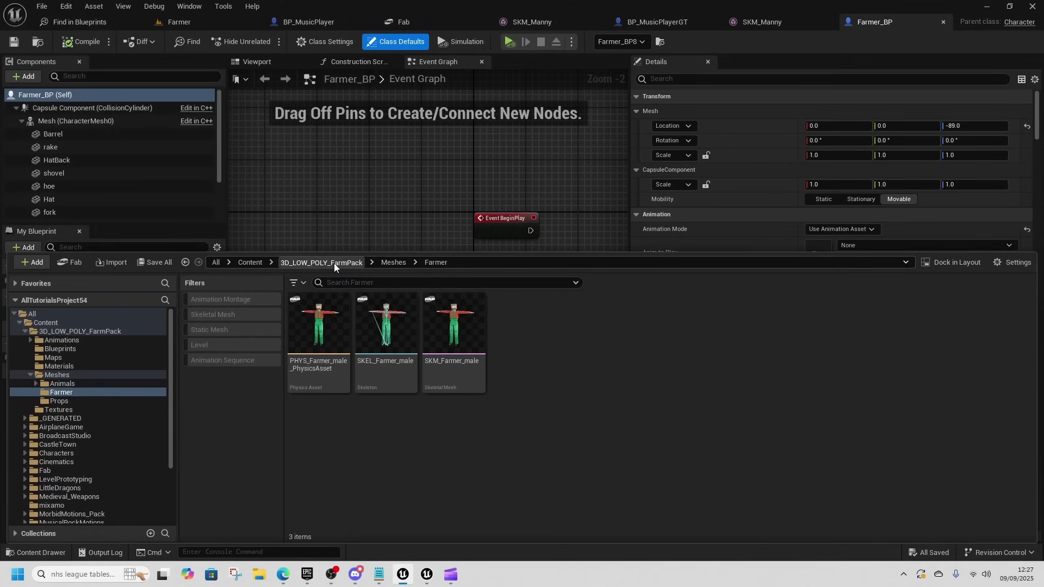
{"action": "left_click", "coordinate": [334, 263]}
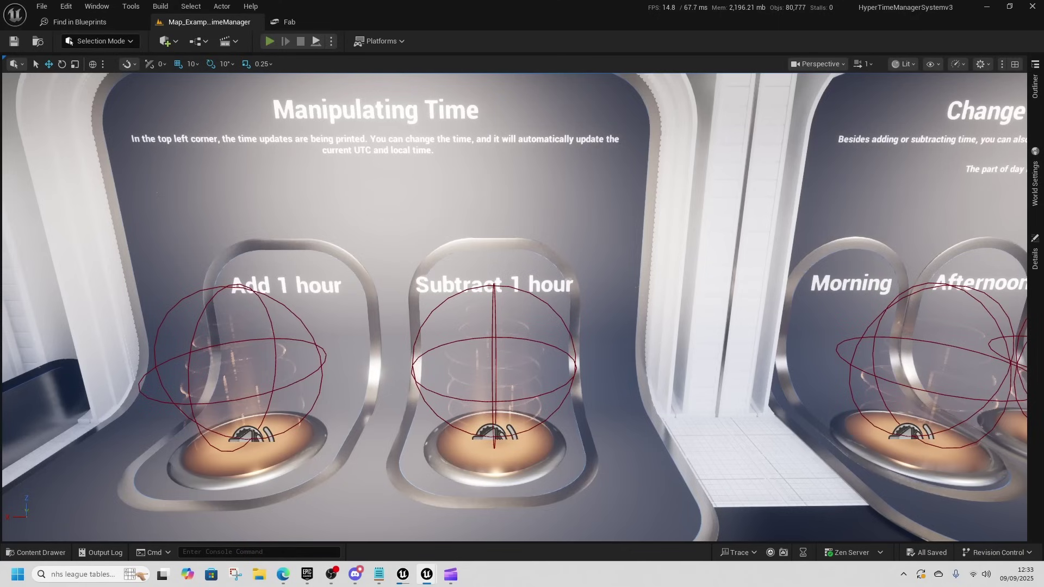
Play the time manager example map in HyperTimeManagerSystemv3 and run the character onto the Add 1 hour pad in the Manipulating Time booth.
{"action": "key", "text": "alt+p"}
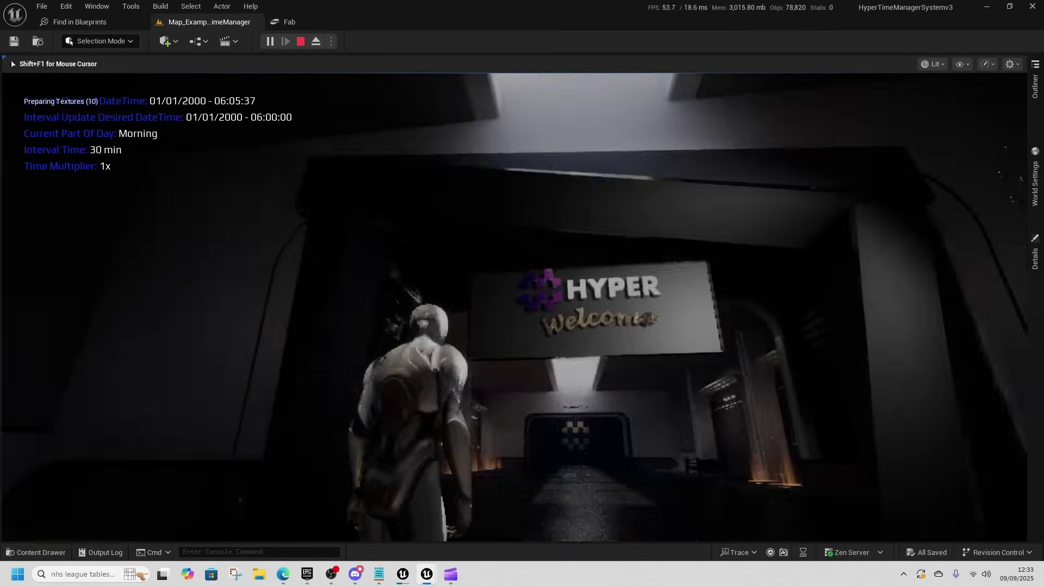
{"action": "key", "text": "w"}
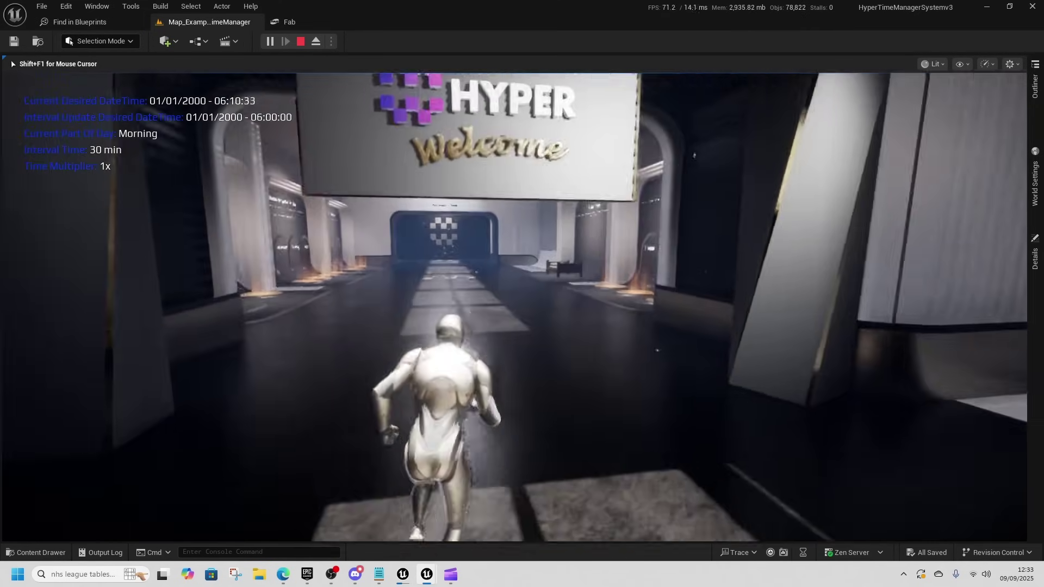
{"action": "key", "text": "w"}
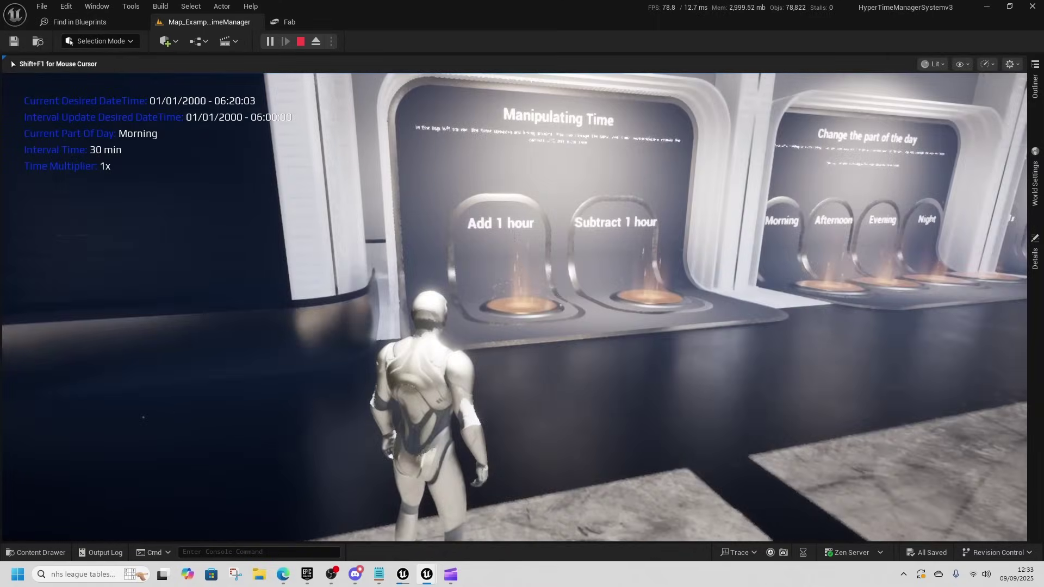
{"action": "key", "text": "w"}
{"action": "key", "text": "w"}
{"action": "key", "text": "w"}
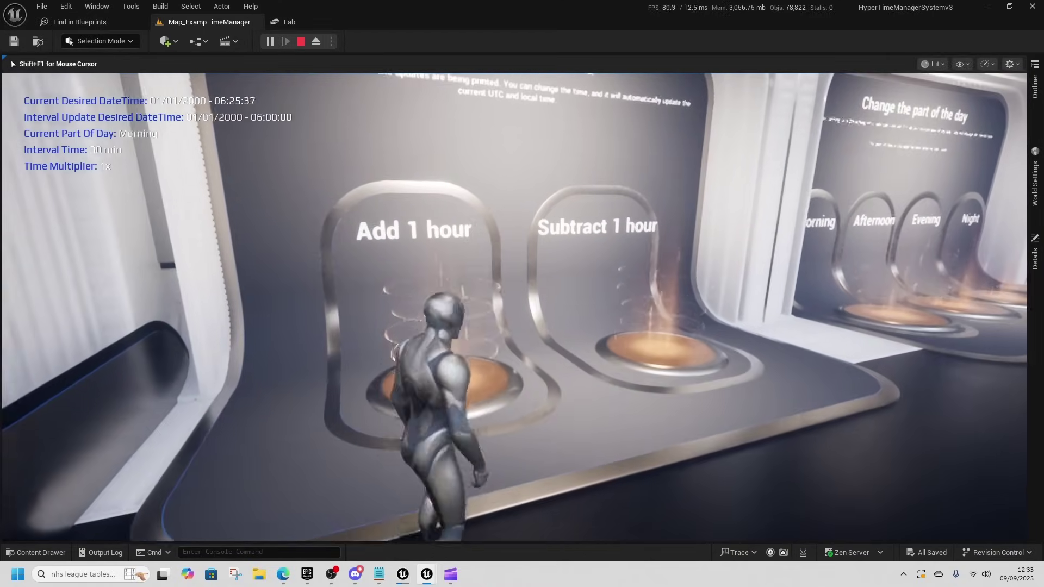
{"action": "key", "text": "w"}
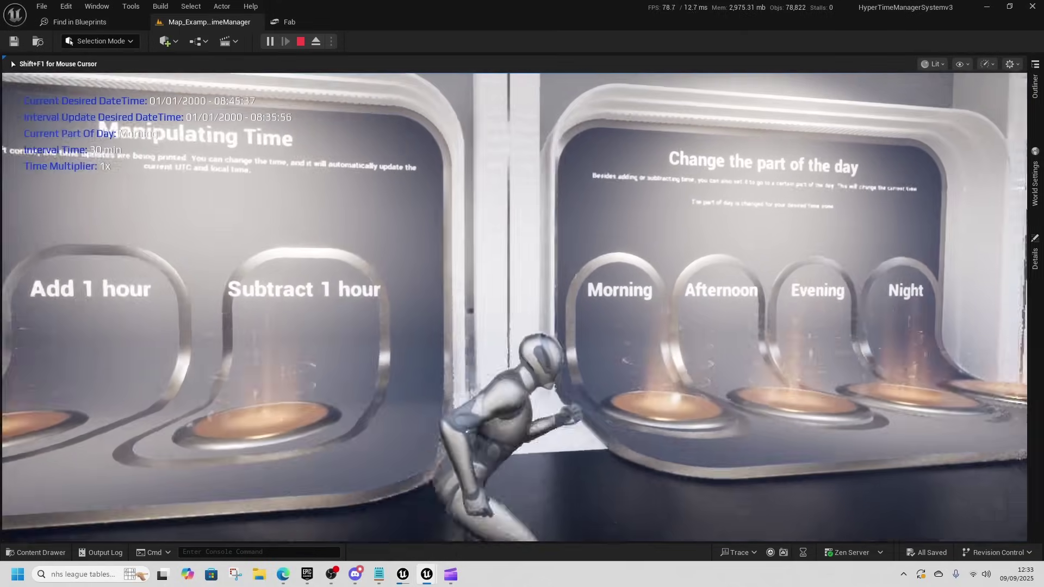
Run the character across the Morning to Night pads and set the time multiplier to 2x.
{"action": "key", "text": "d"}
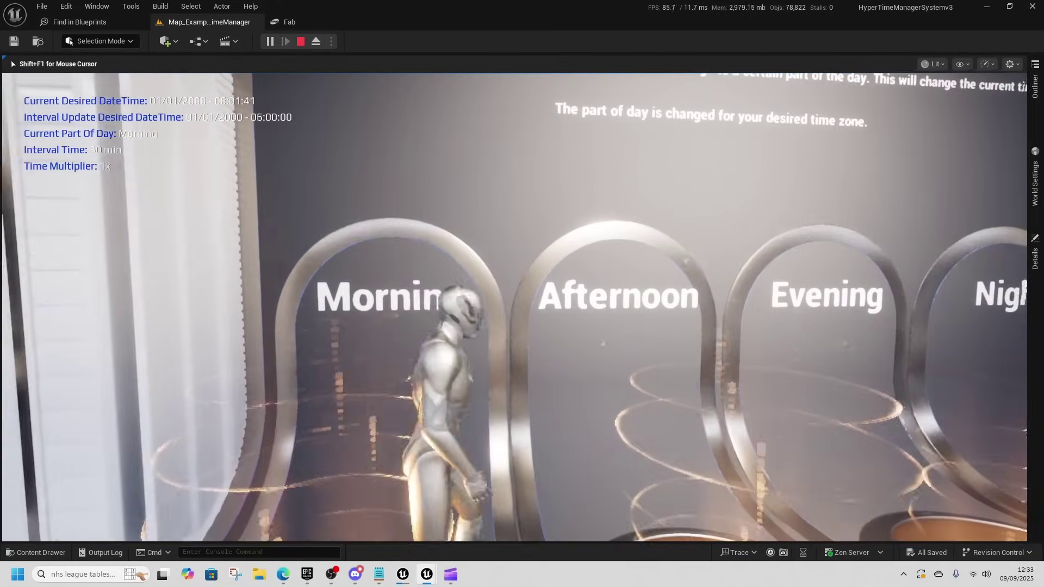
{"action": "key", "text": "d"}
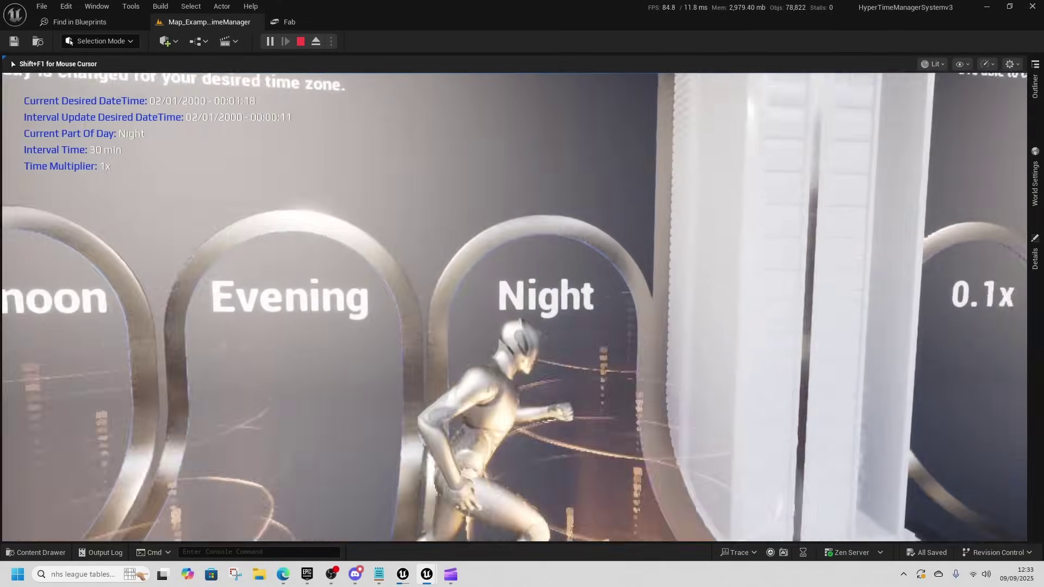
{"action": "key", "text": "d"}
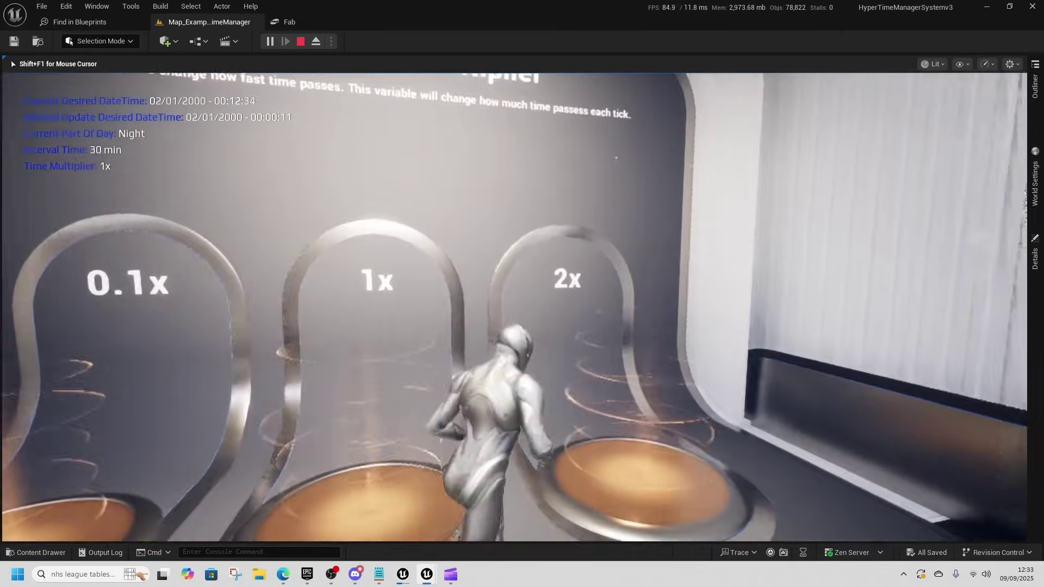
{"action": "key", "text": "s"}
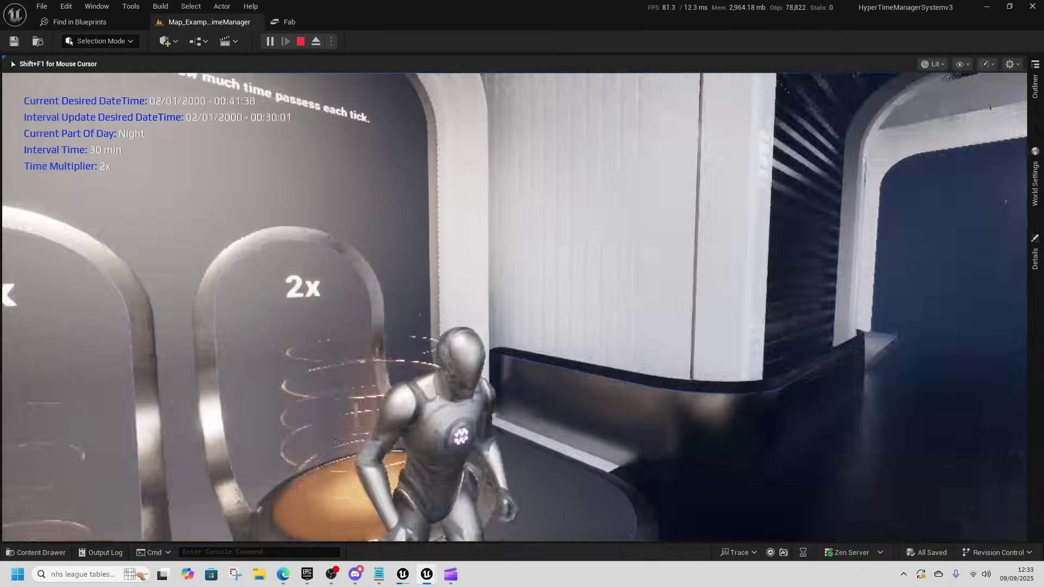
Run to the bed in the Passing time booth and sleep until about 14:52.
{"action": "key", "text": "w"}
{"action": "key", "text": "w"}
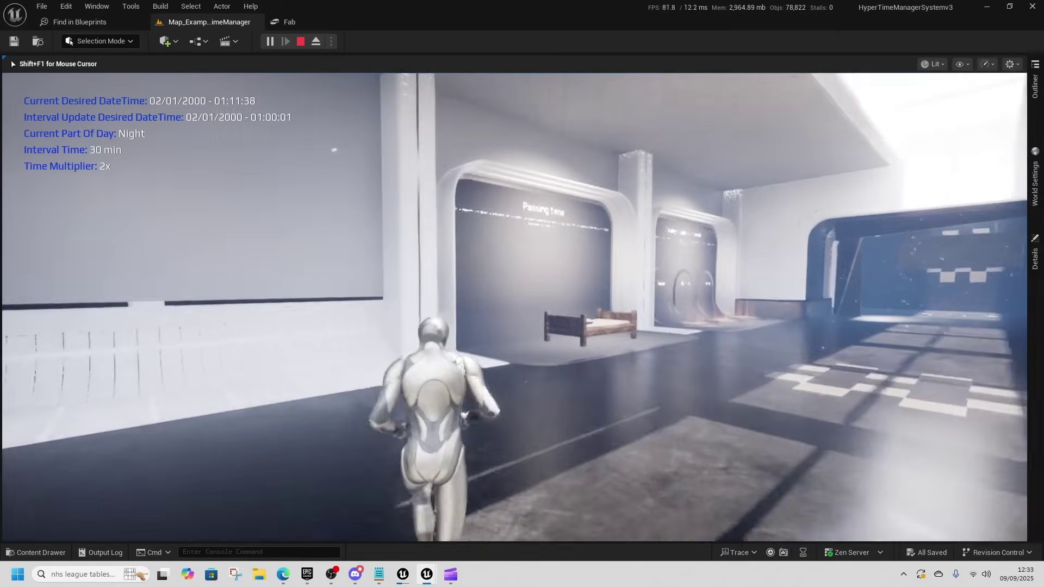
{"action": "key", "text": "w"}
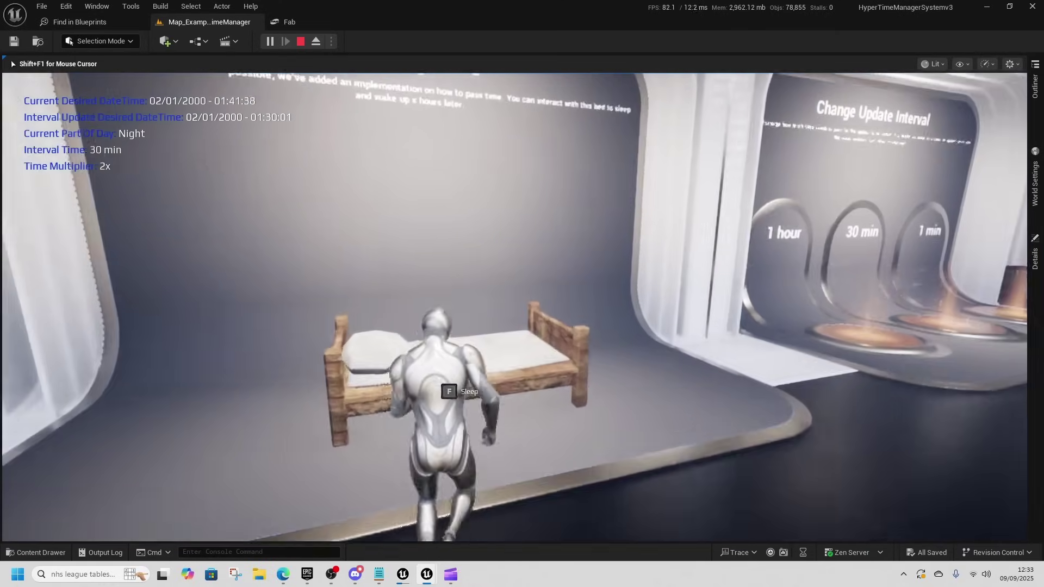
{"action": "key", "text": "w"}
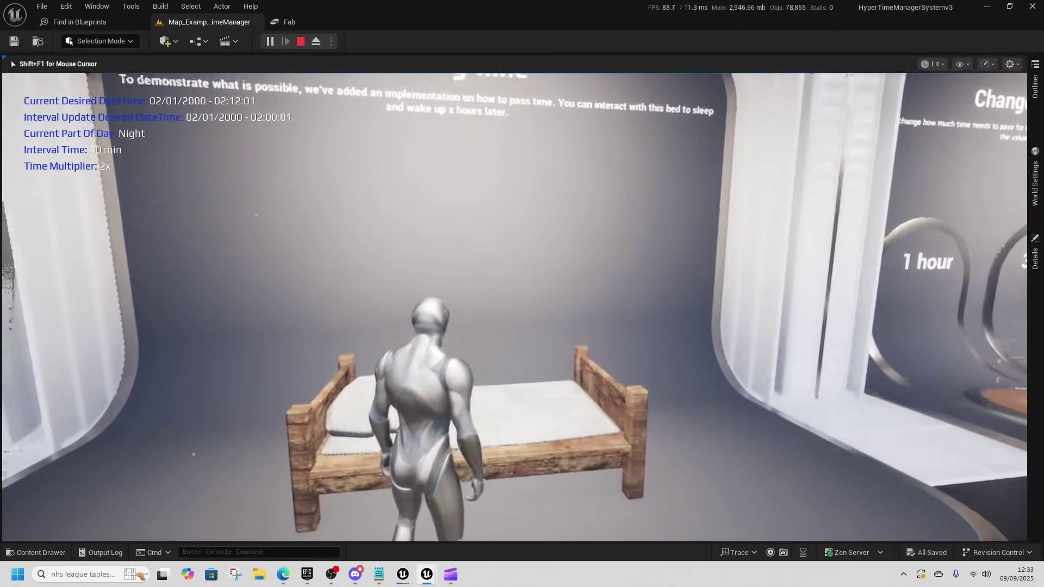
{"action": "key", "text": "s"}
{"action": "key", "text": "d"}
{"action": "key", "text": "w"}
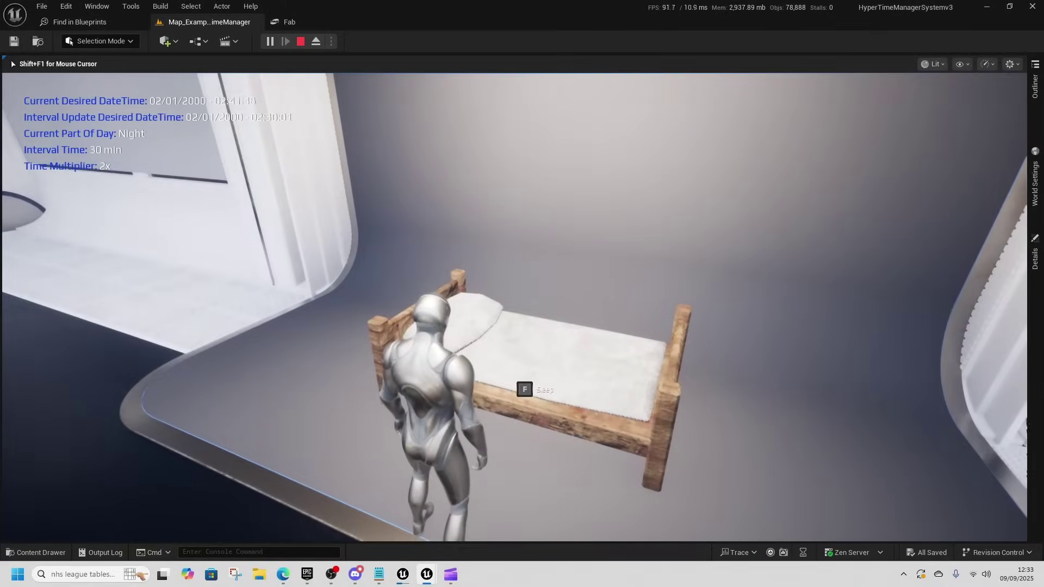
{"action": "key", "text": "f"}
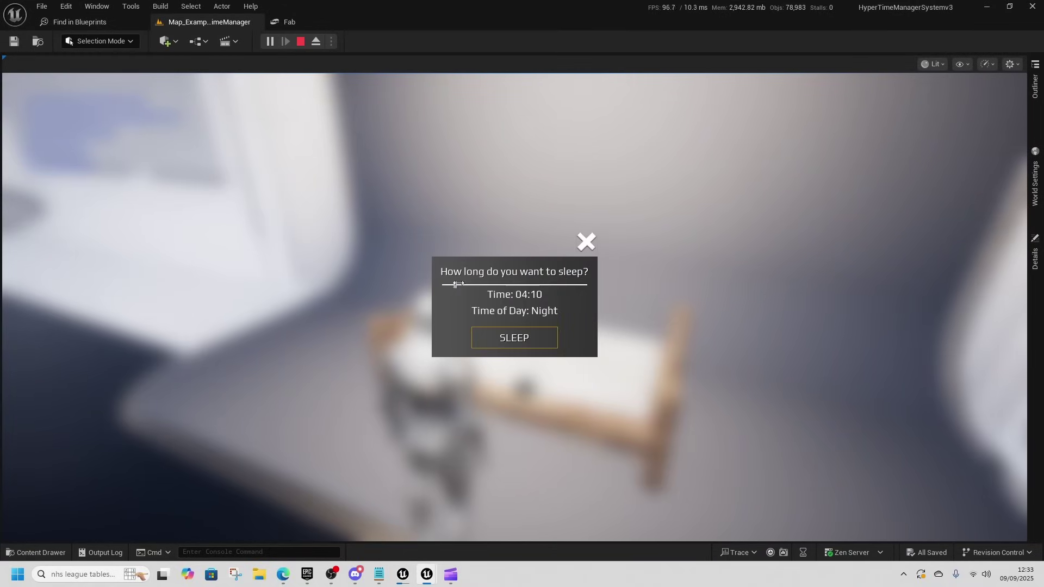
{"action": "left_click", "coordinate": [529, 338]}
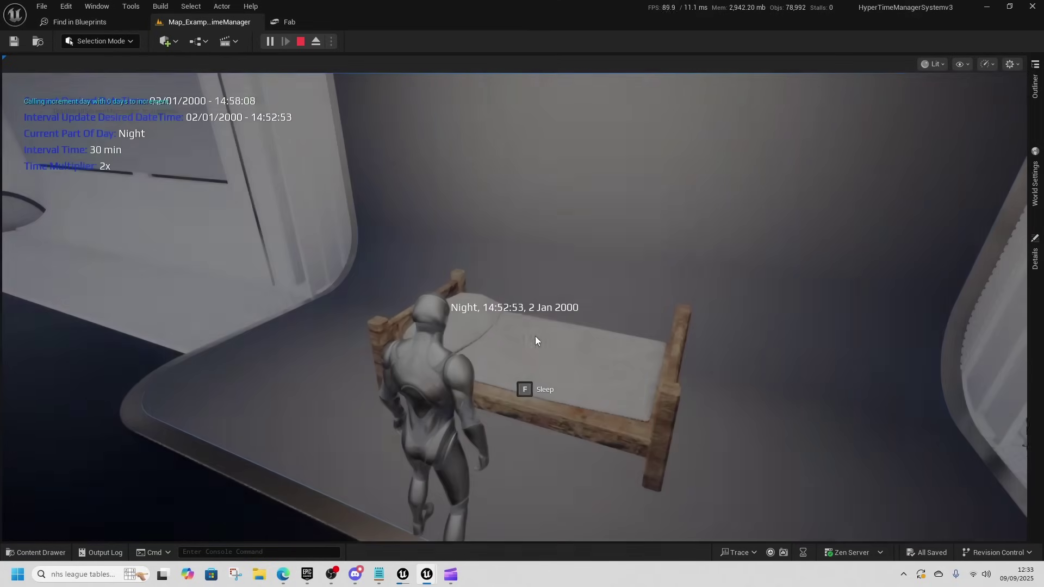
{"action": "key", "text": "w"}
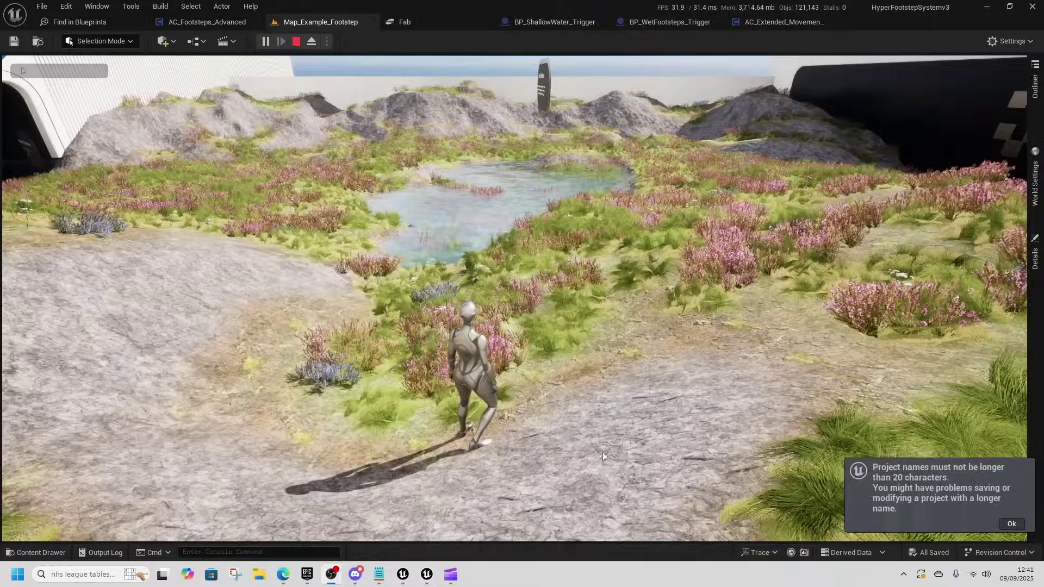
Run the character in Map_Example_Footstep across the rock, meadow and shallow pond to the tunnel entrance to try the footstep effects.
{"action": "key", "text": "w"}
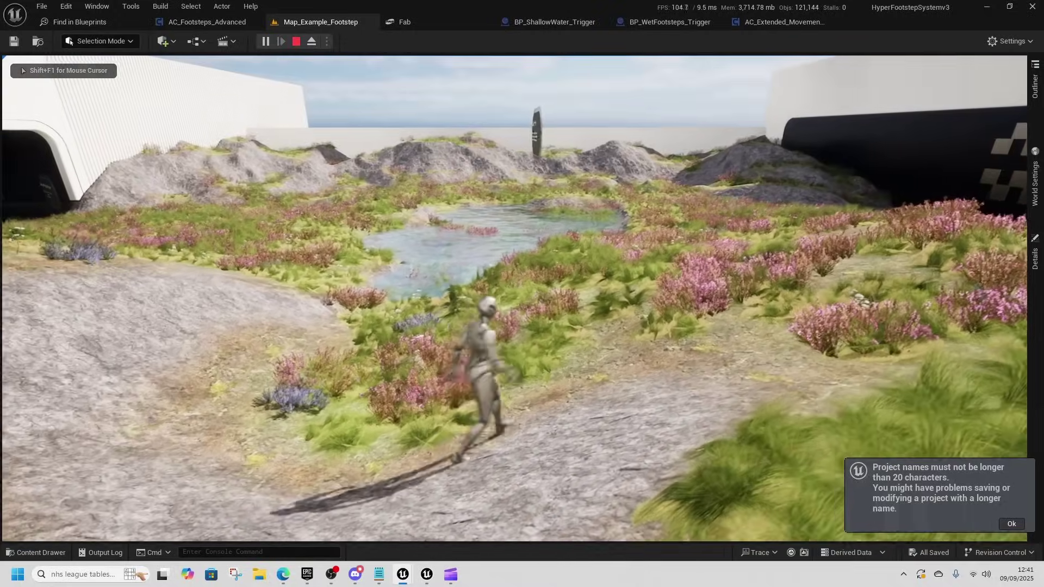
{"action": "key", "text": "w"}
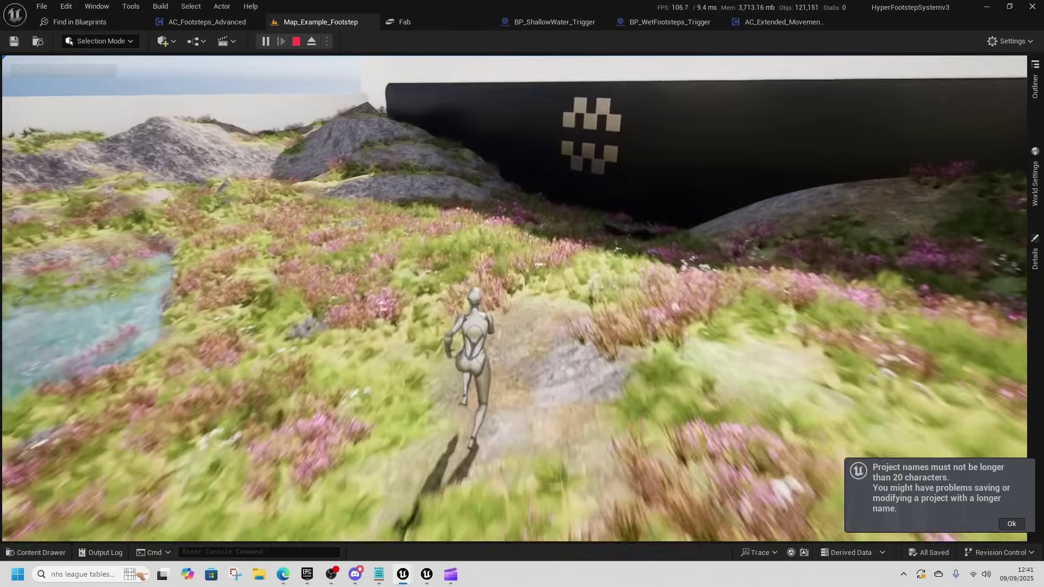
{"action": "key", "text": "w"}
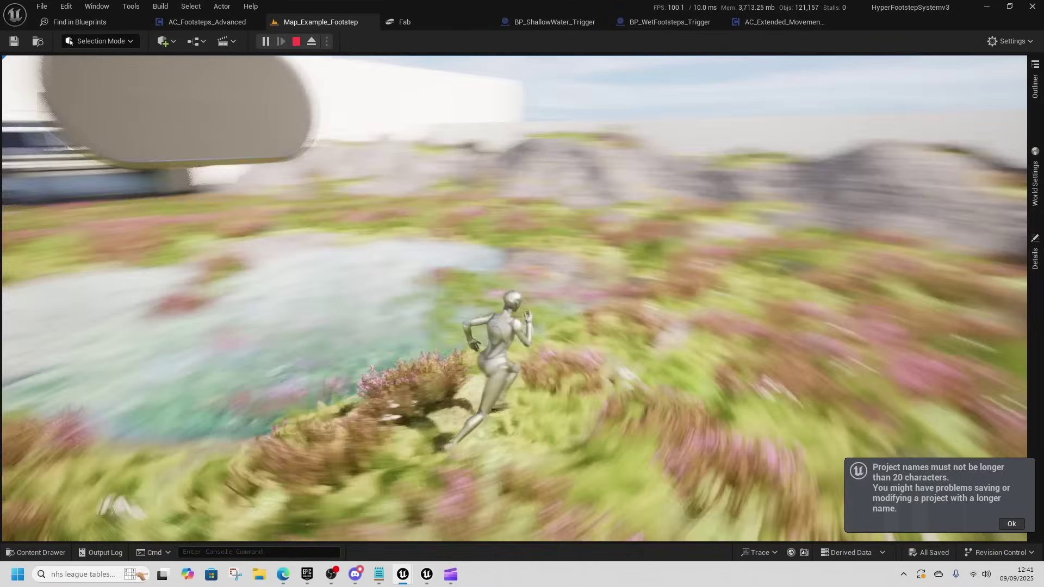
{"action": "key", "text": "w"}
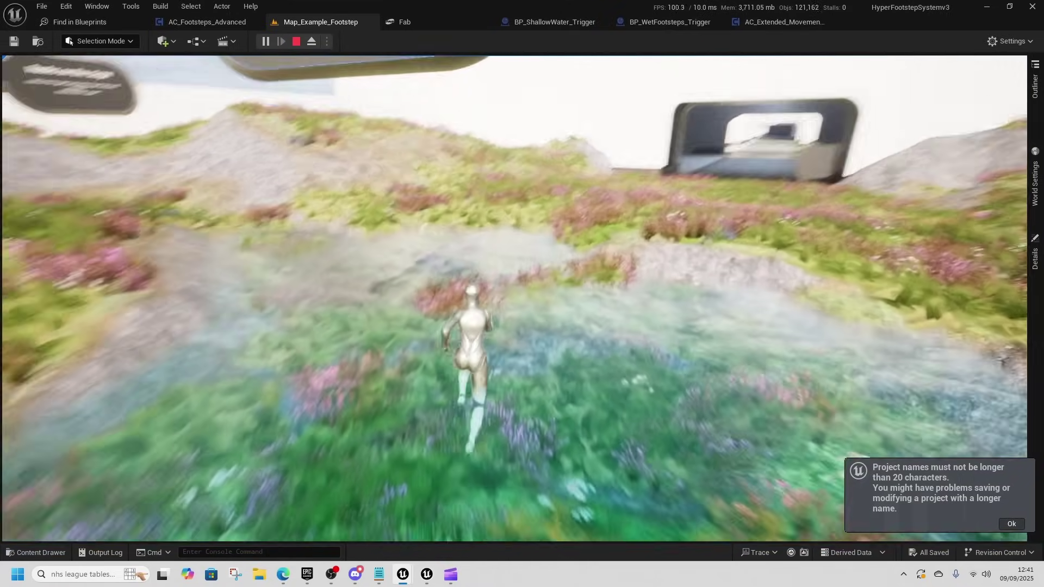
{"action": "key", "text": "w"}
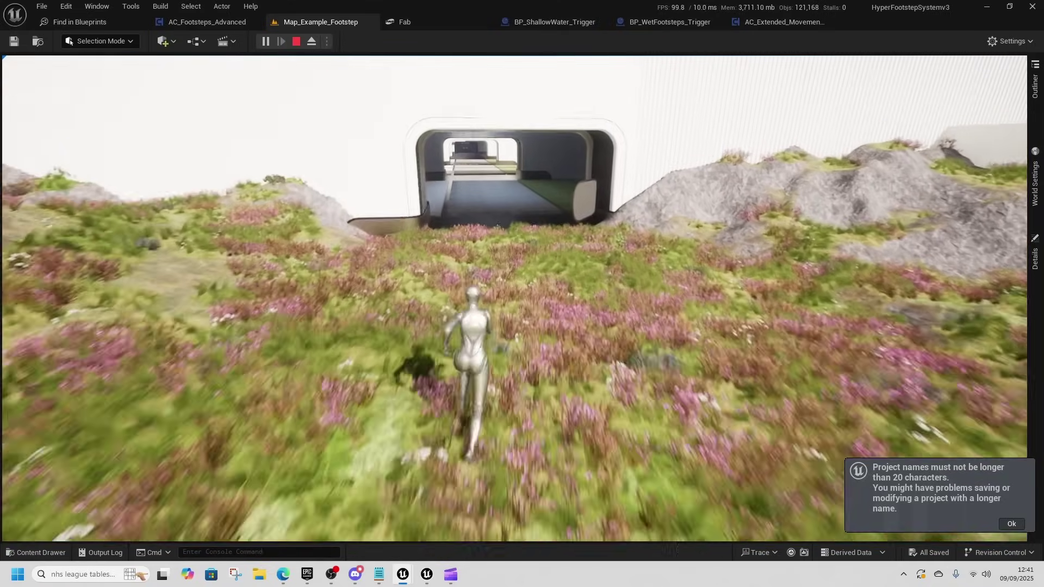
{"action": "key", "text": "w"}
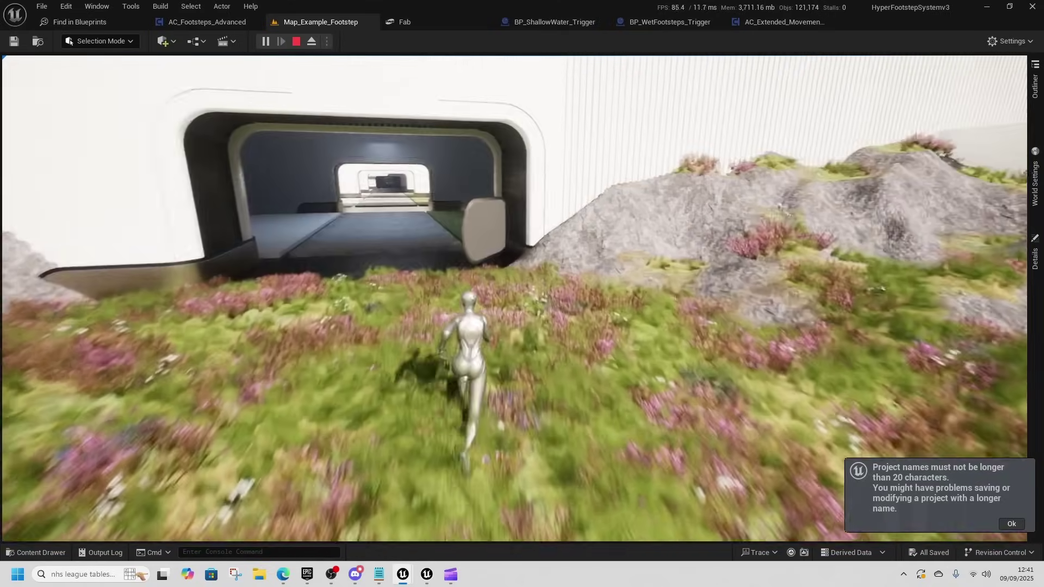
{"action": "key", "text": "w"}
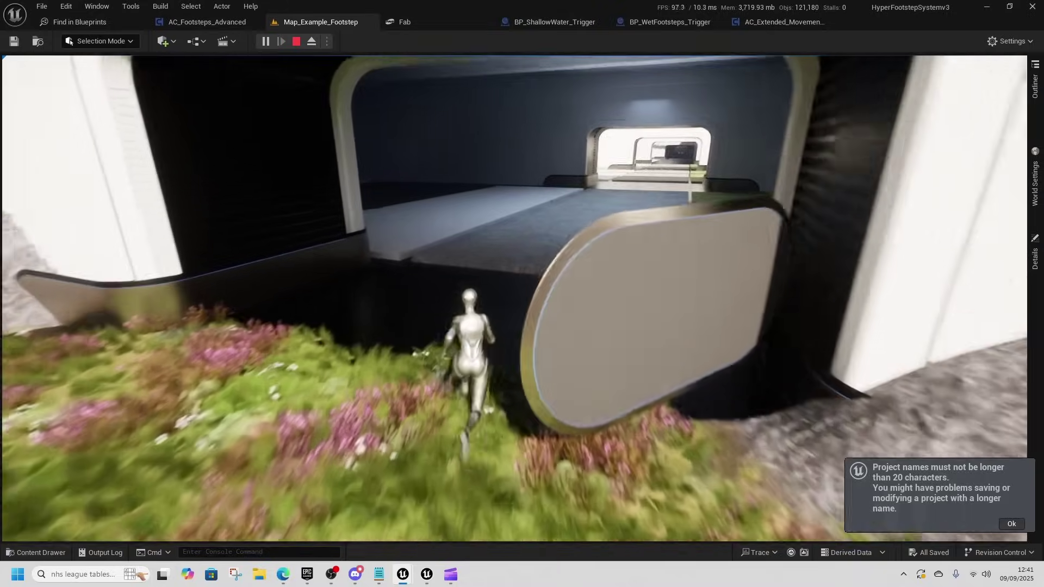
Run the character across the snow, cracked stone, grass and gravel strips in the tunnel hall, and stop the simulation.
{"action": "key", "text": "w"}
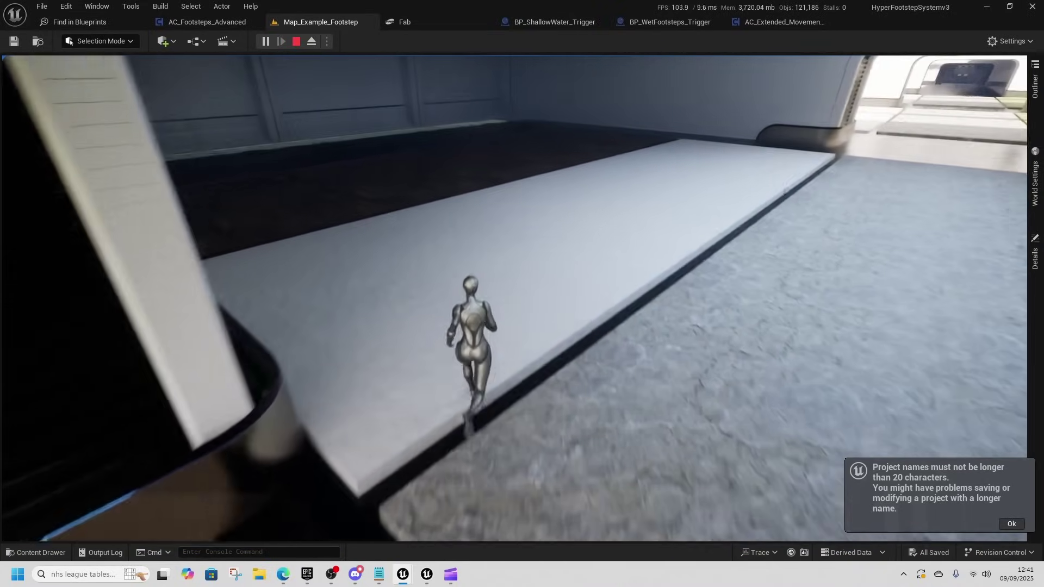
{"action": "key", "text": "w"}
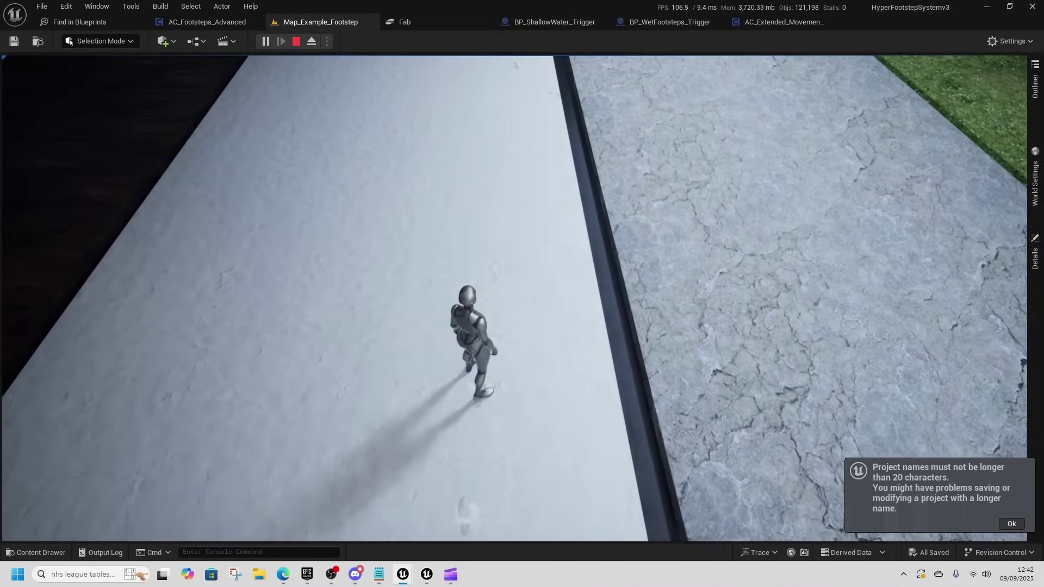
{"action": "key", "text": "w"}
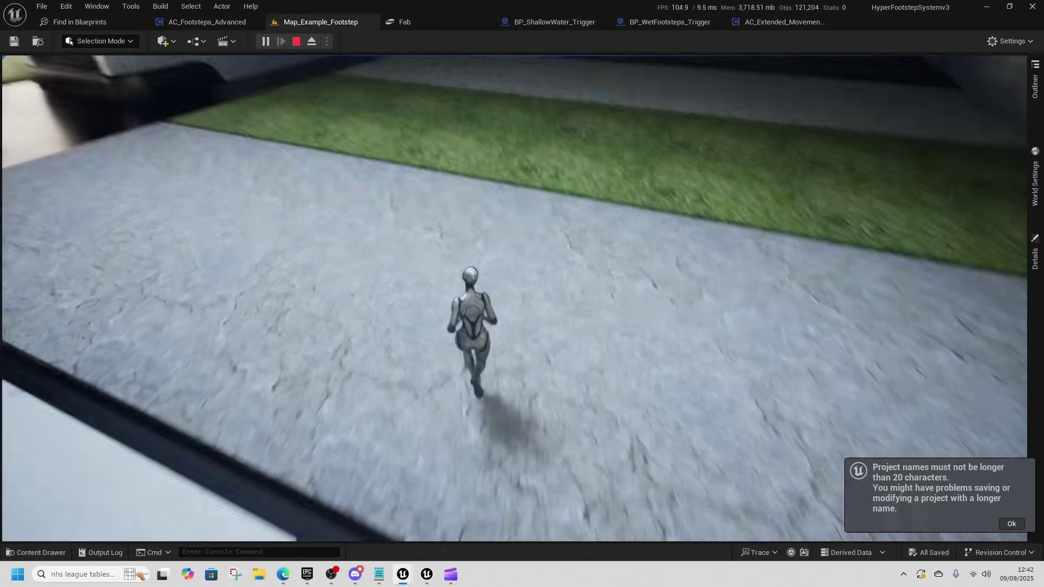
{"action": "key", "text": "w"}
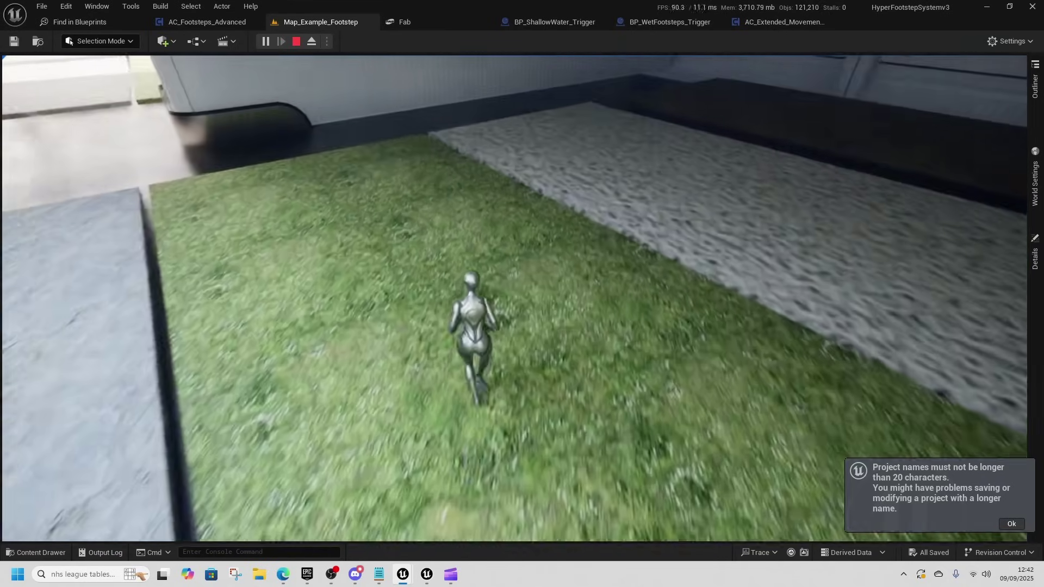
{"action": "key", "text": "w"}
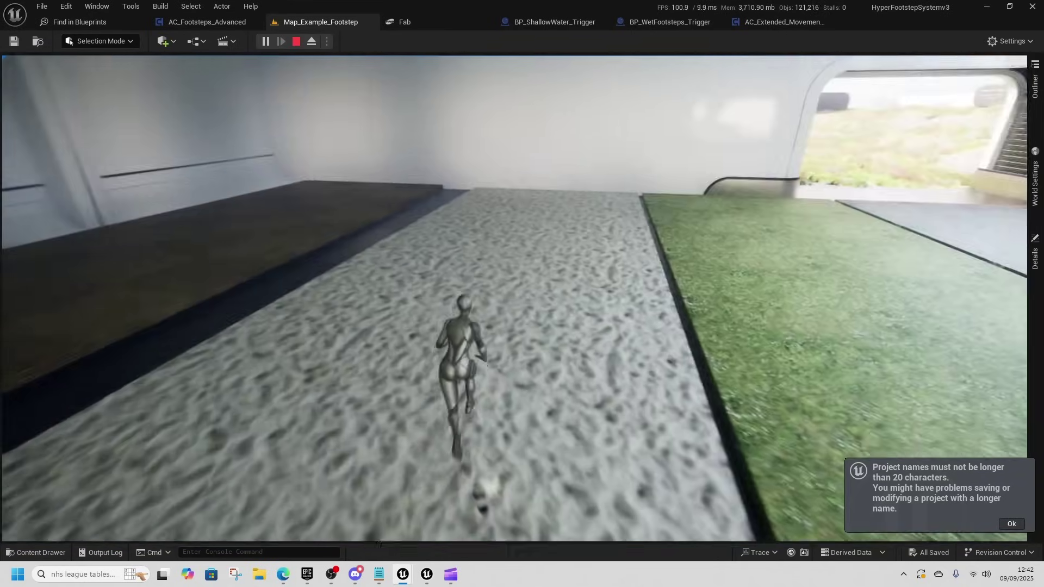
{"action": "key", "text": "w"}
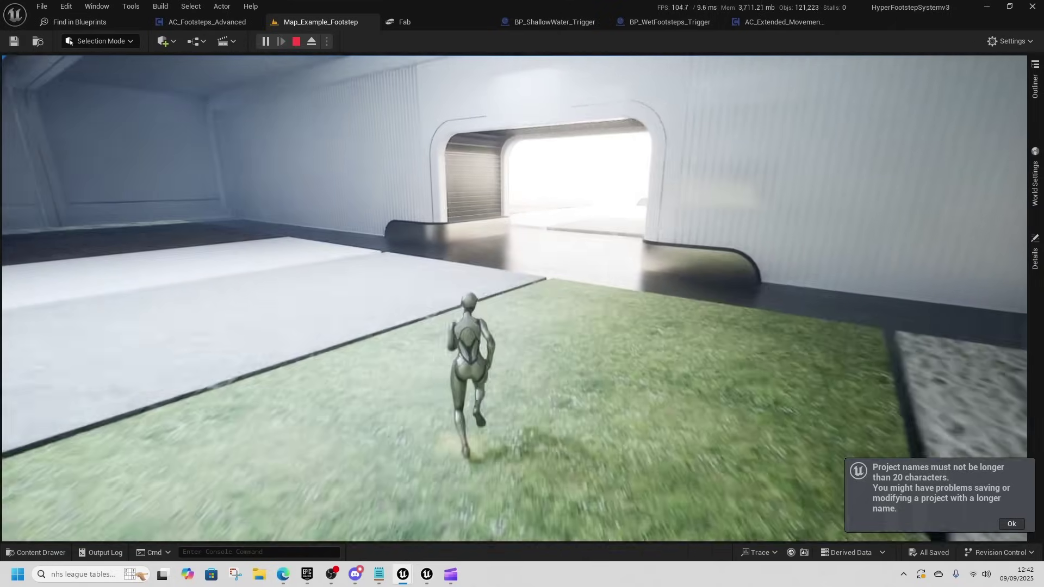
{"action": "key", "text": "w"}
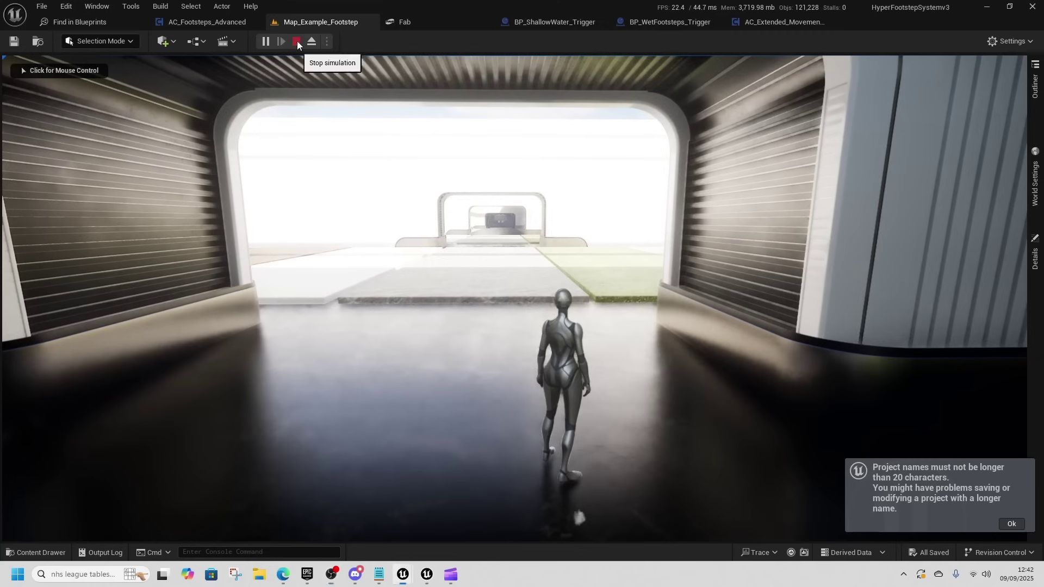
{"action": "left_click", "coordinate": [297, 42]}
{"action": "left_click", "coordinate": [36, 553]}
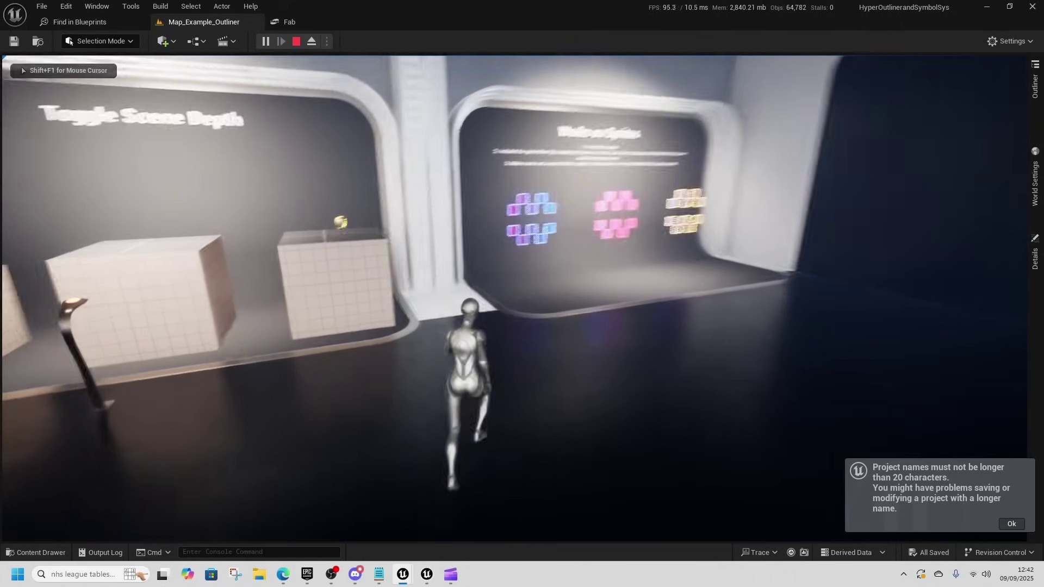
Run to the Toggle Scene Depth booth in Map_Example_Outliner and toggle the outlines showing through the cubes off and on.
{"action": "key", "text": "w"}
{"action": "key", "text": "w"}
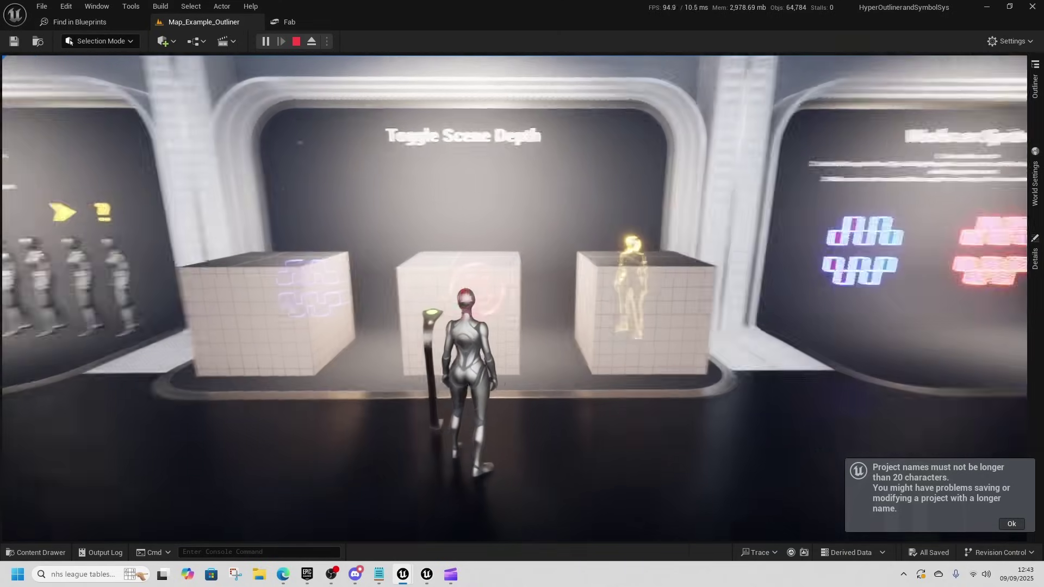
{"action": "key", "text": "s"}
{"action": "key", "text": "w"}
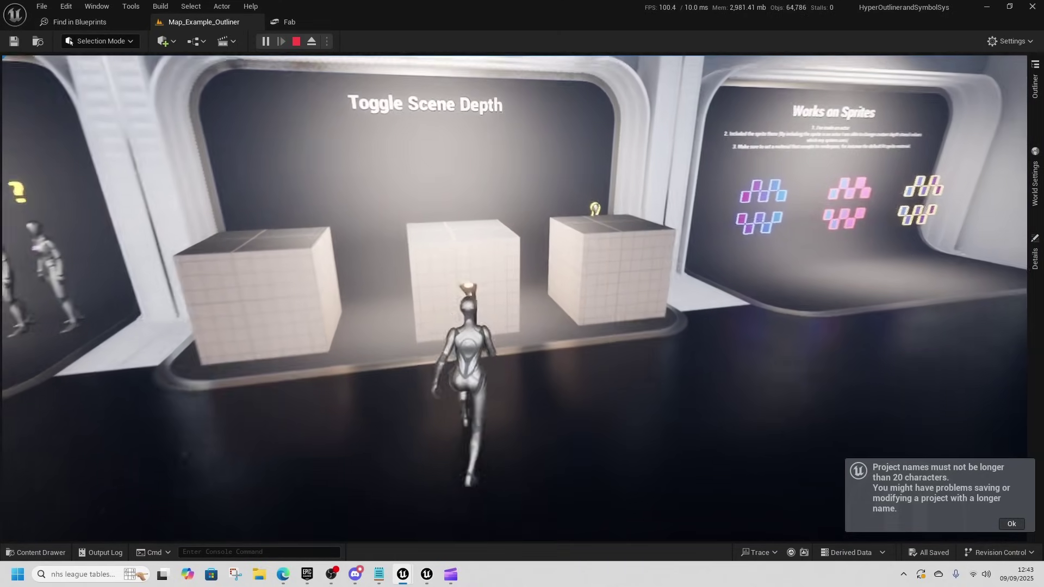
{"action": "key", "text": "d"}
{"action": "key", "text": "w"}
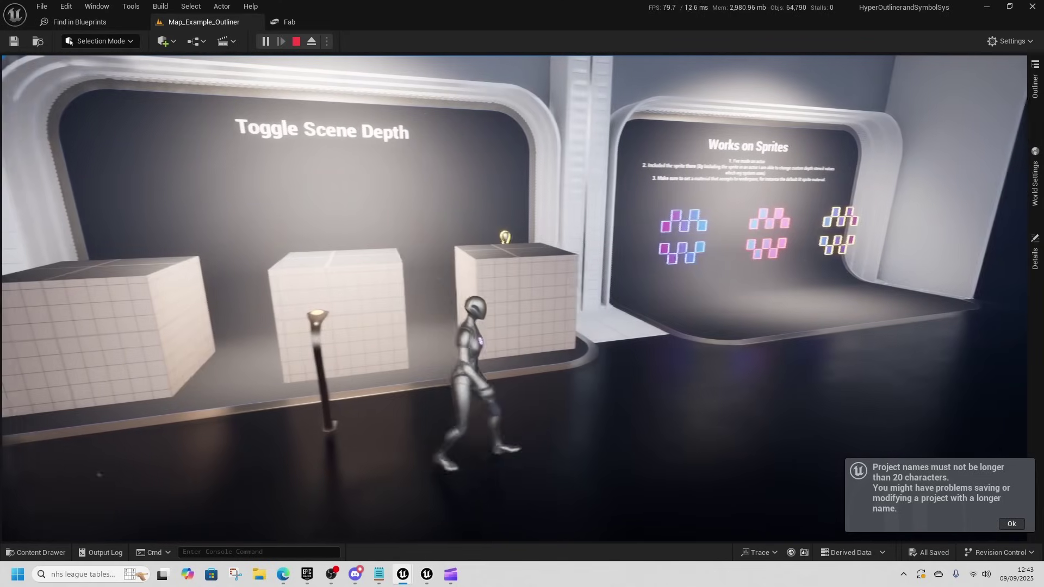
{"action": "key", "text": "a"}
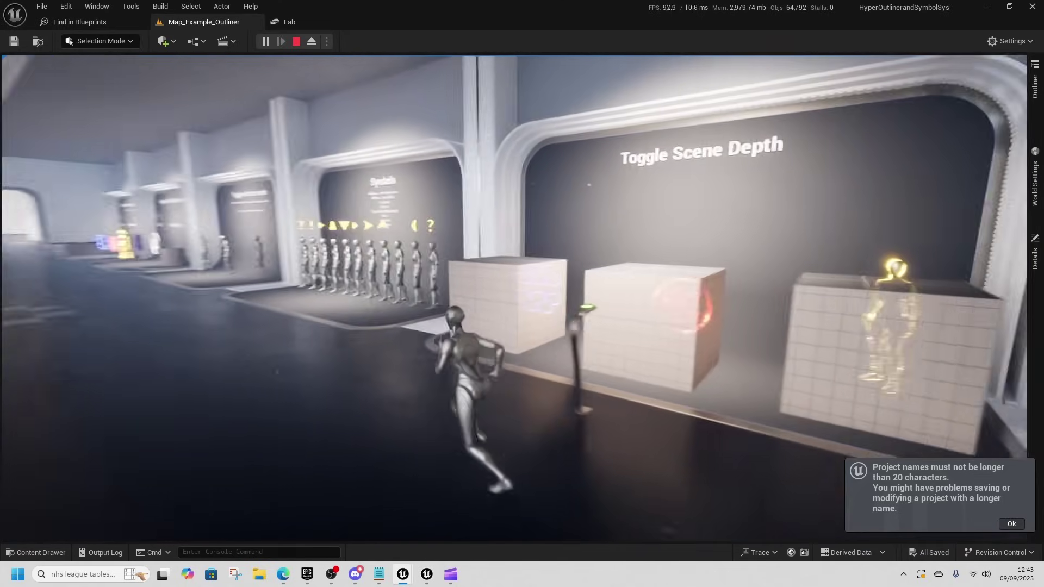
Run the character past the mannequins in the Symbols booth to the Toggle on Action event booth.
{"action": "key", "text": "w"}
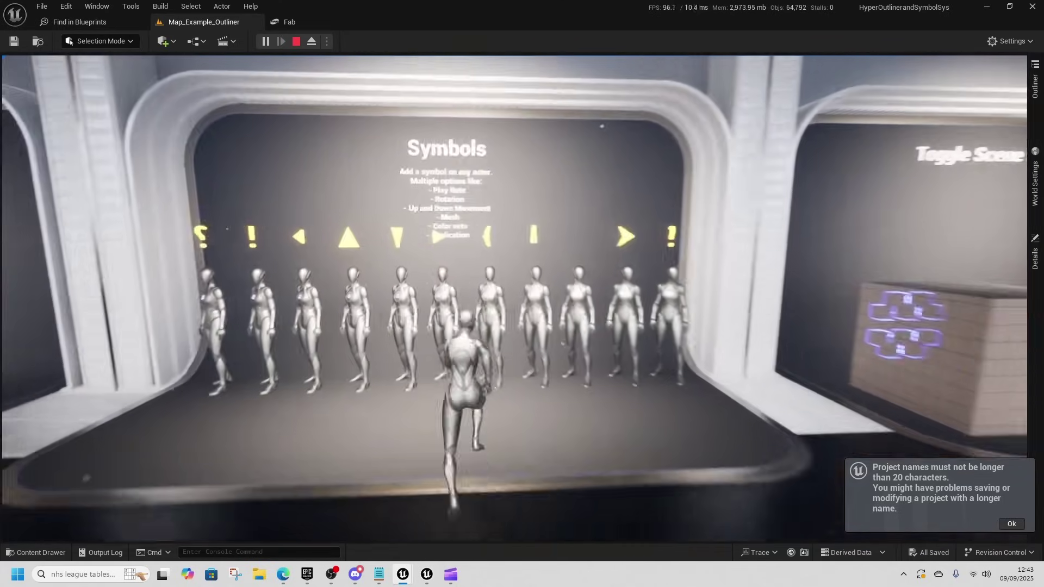
{"action": "key", "text": "a"}
{"action": "key", "text": "a"}
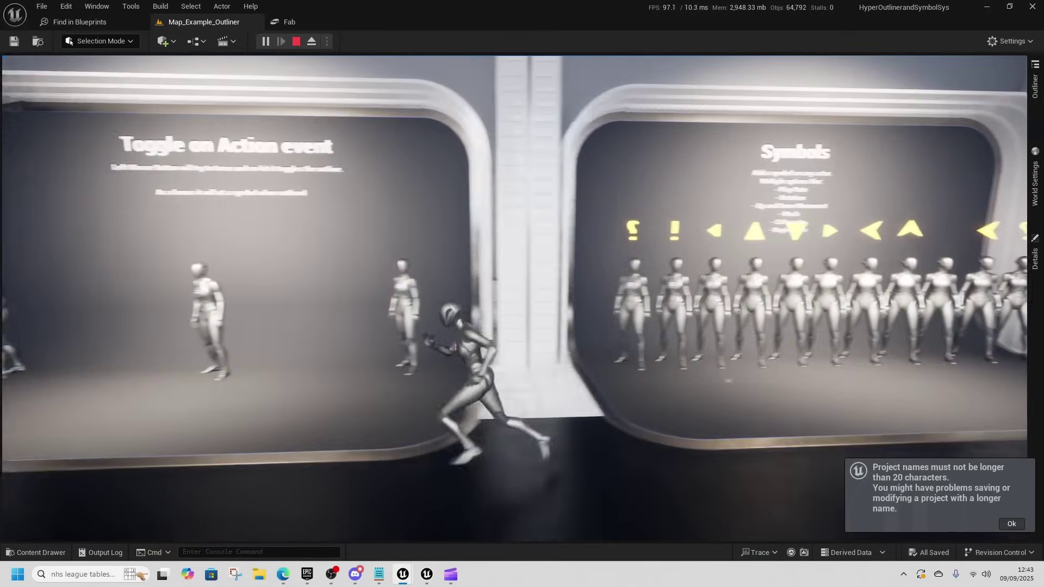
{"action": "key", "text": "w"}
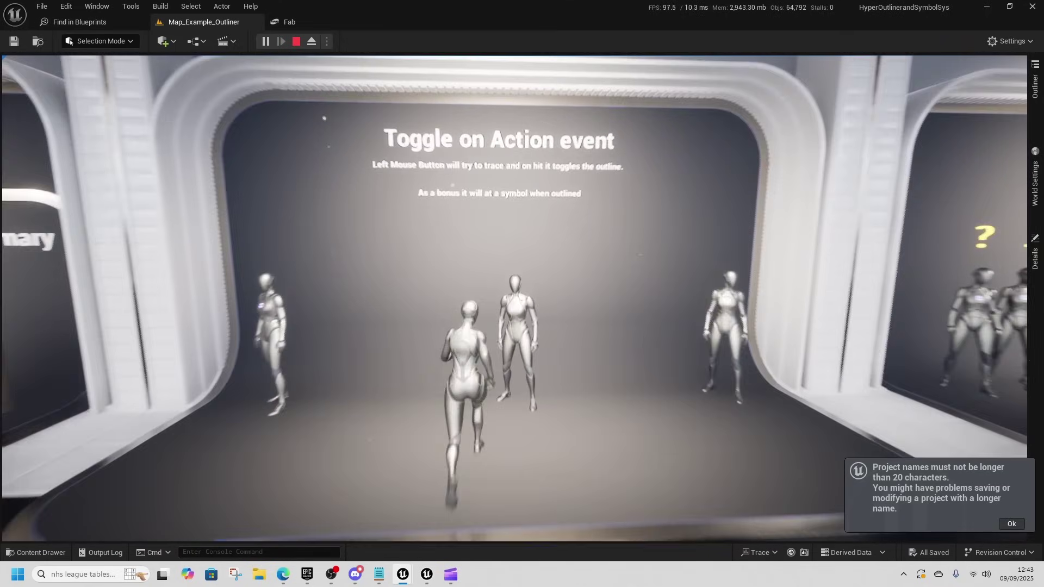
Toggle outlines and symbols on the middle and left mannequins in the Toggle on Action event booth and try the right one.
{"action": "key", "text": "s"}
{"action": "key", "text": "a"}
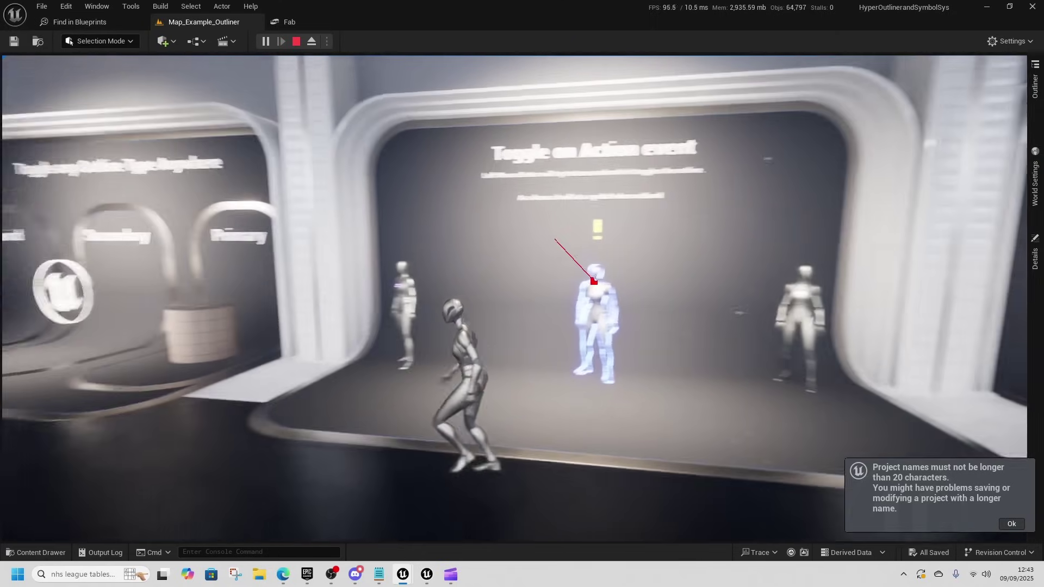
{"action": "key", "text": "w"}
{"action": "left_click", "coordinate": [514, 298]}
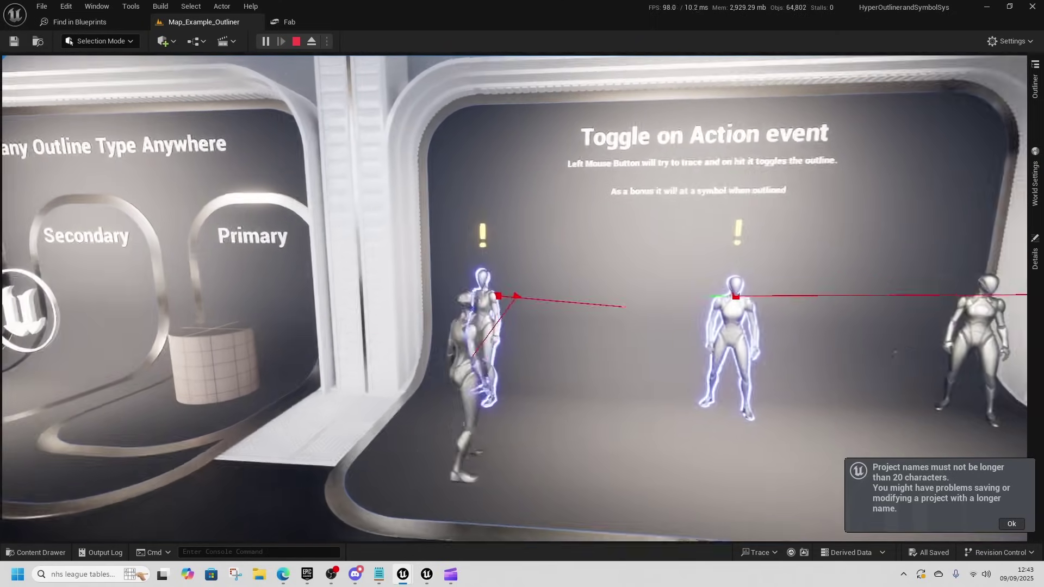
{"action": "key", "text": "d"}
{"action": "key", "text": "w"}
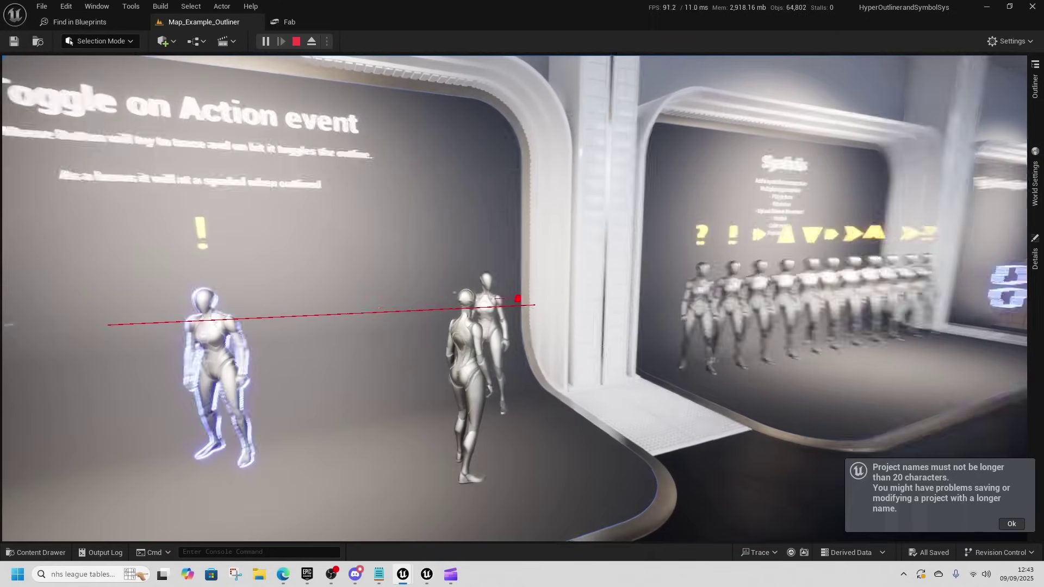
{"action": "key", "text": "s"}
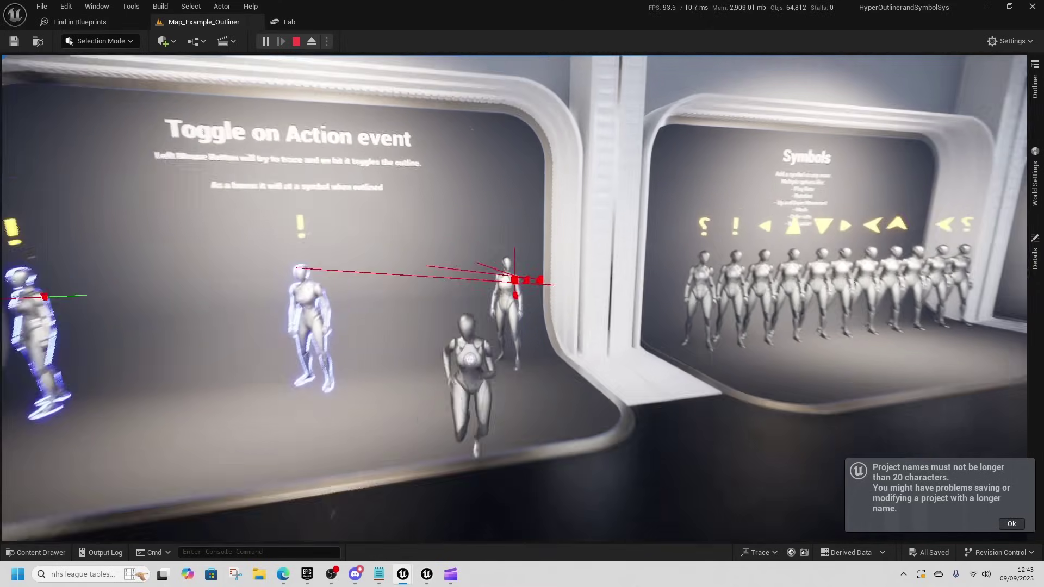
{"action": "left_click", "coordinate": [514, 298]}
Run past the Toggle any Outline Type Anywhere booth to view the Three different Colors Predefined booth.
{"action": "key", "text": "a"}
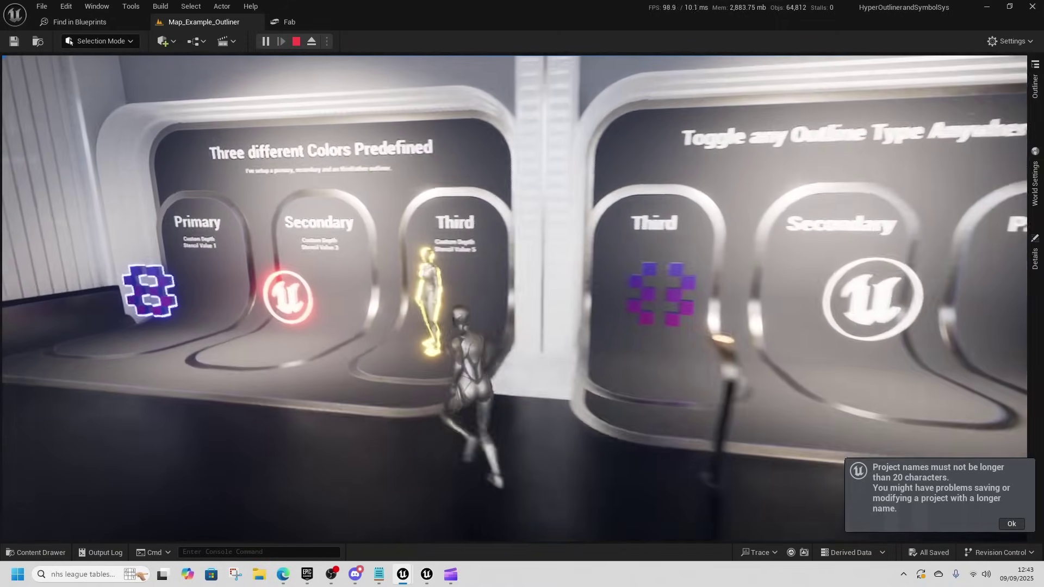
{"action": "key", "text": "w"}
{"action": "left_click", "coordinate": [514, 298]}
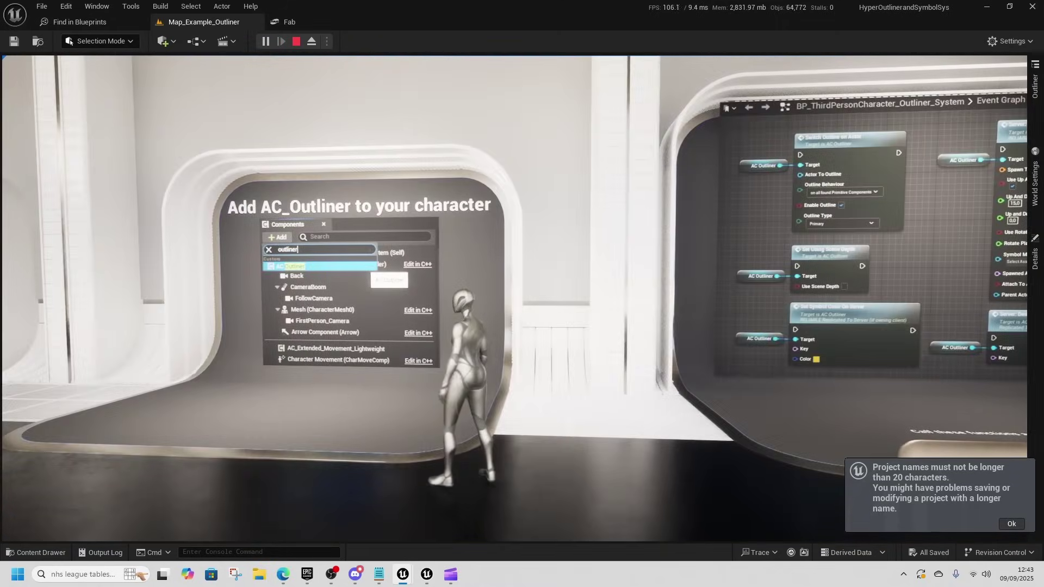
View the AC_Outliner component and Functions setup booths, and run toward the Outliner hall entrance.
{"action": "key", "text": "d"}
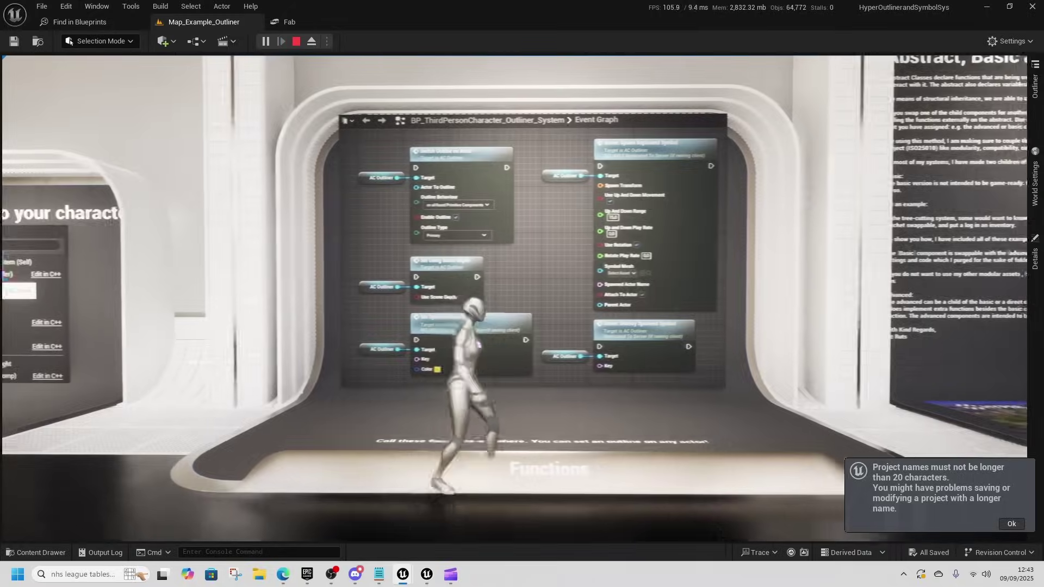
{"action": "key", "text": "w"}
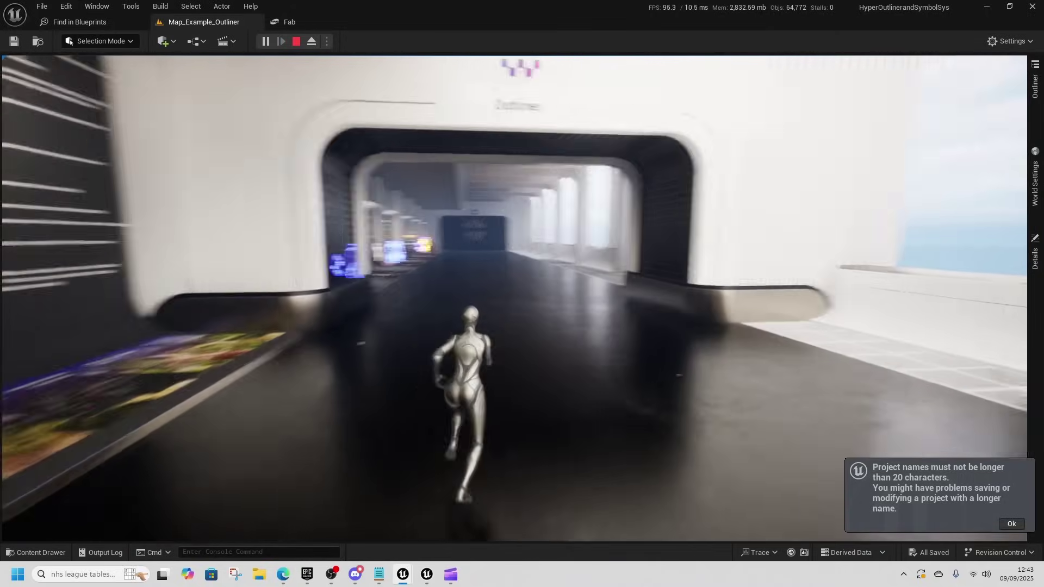
{"action": "key", "text": "w"}
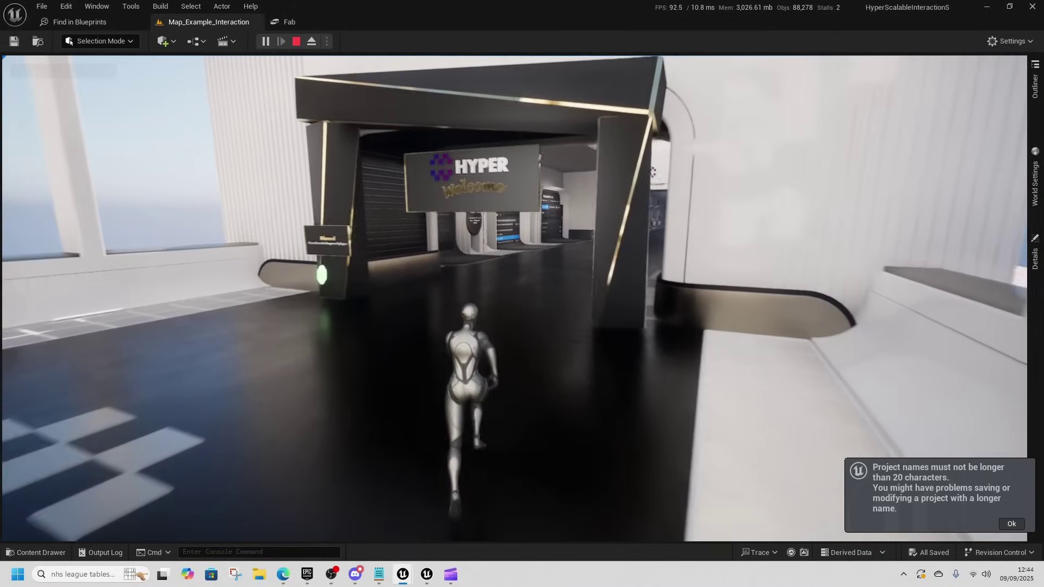
Run through the Hyper welcome gate in Map_Example_Interaction and past the Setup Interactions booth to the push button booths.
{"action": "key", "text": "w"}
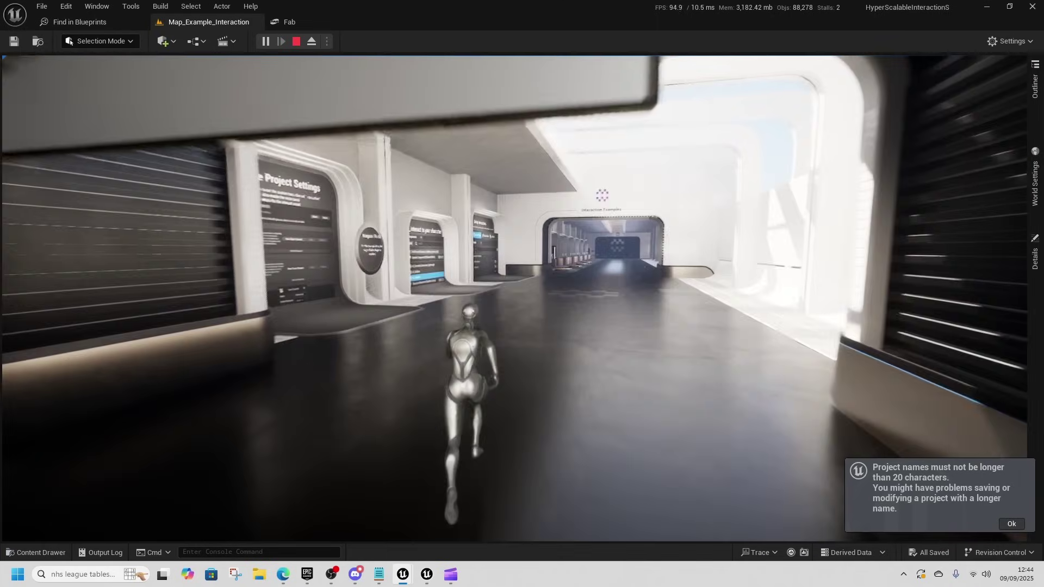
{"action": "key", "text": "w"}
{"action": "key", "text": "w"}
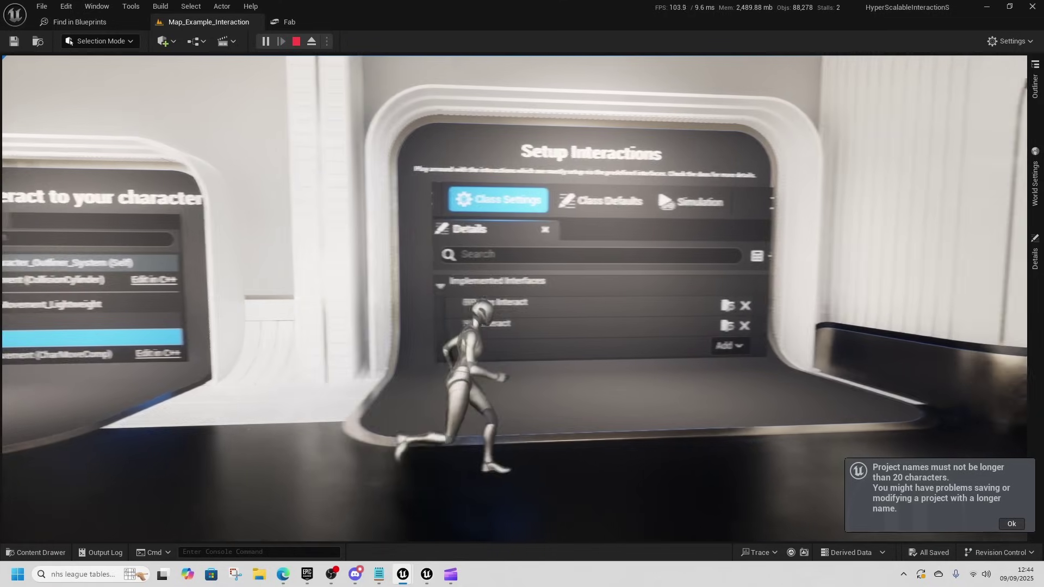
{"action": "key", "text": "w"}
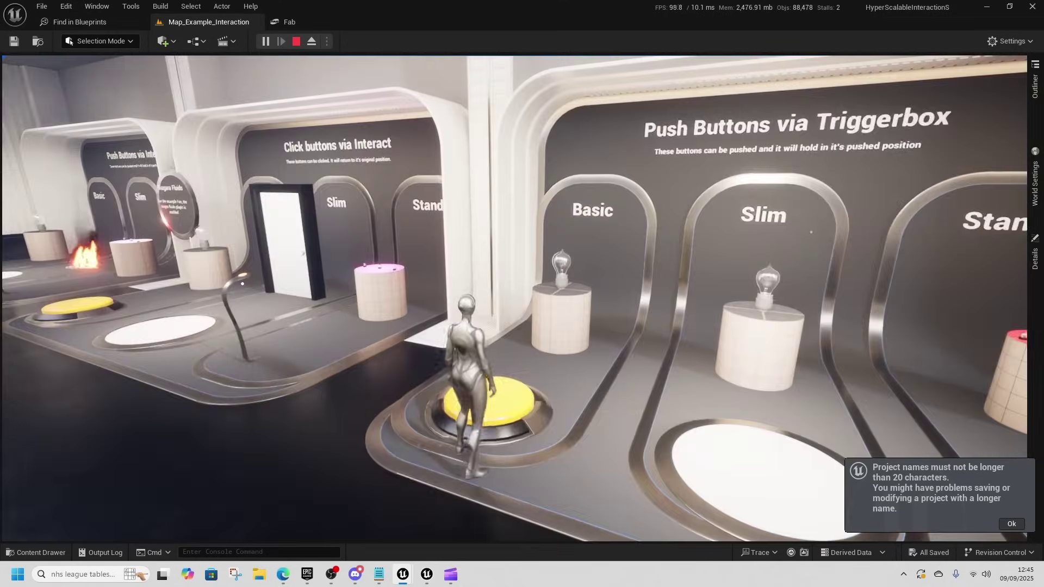
Step the character onto the Basic and Slim floor buttons in the Push Buttons and Click buttons via Triggerbox booths.
{"action": "key", "text": "w"}
{"action": "key", "text": "d"}
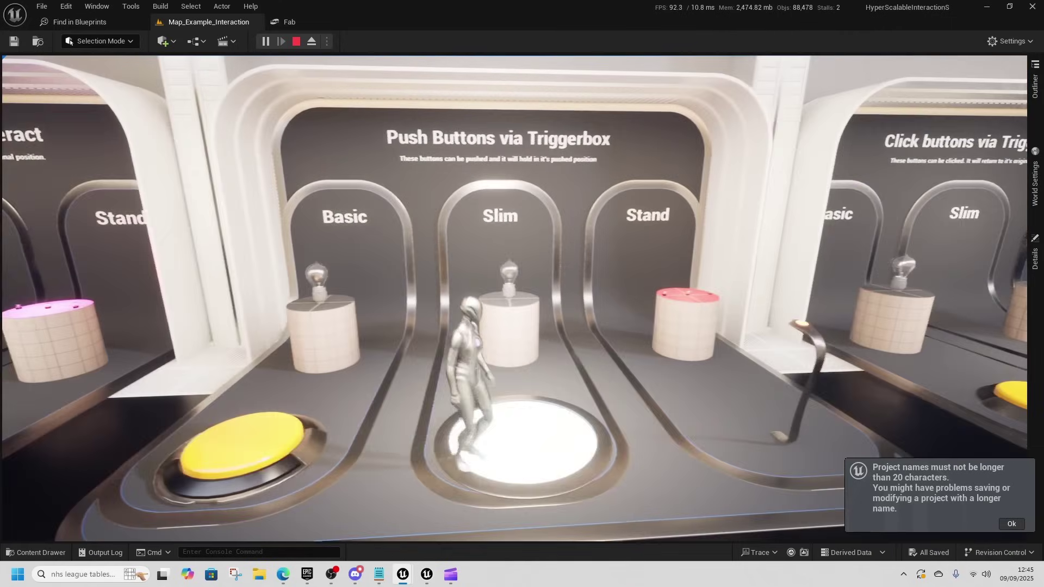
{"action": "key", "text": "d"}
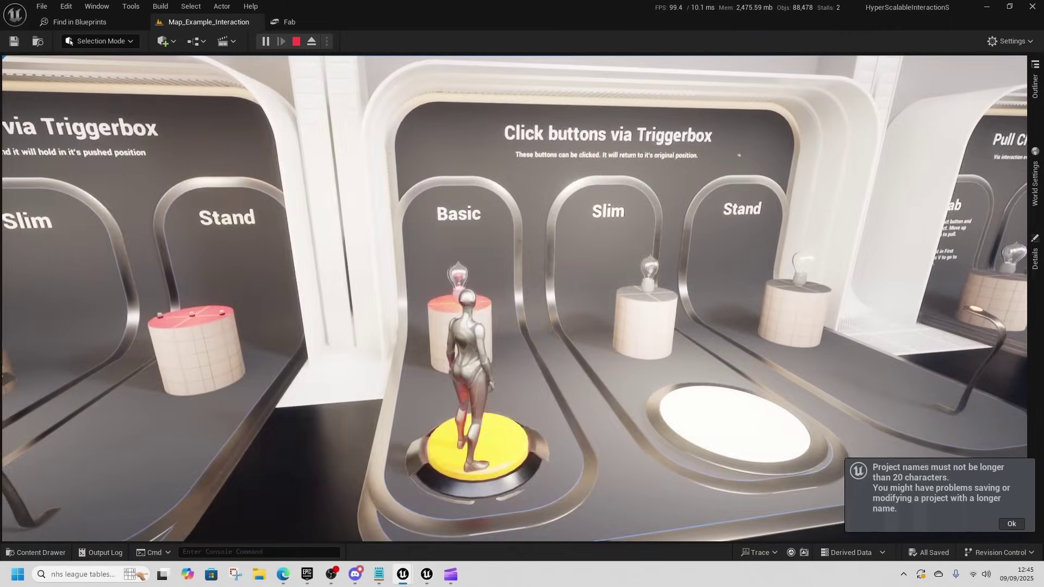
{"action": "key", "text": "d"}
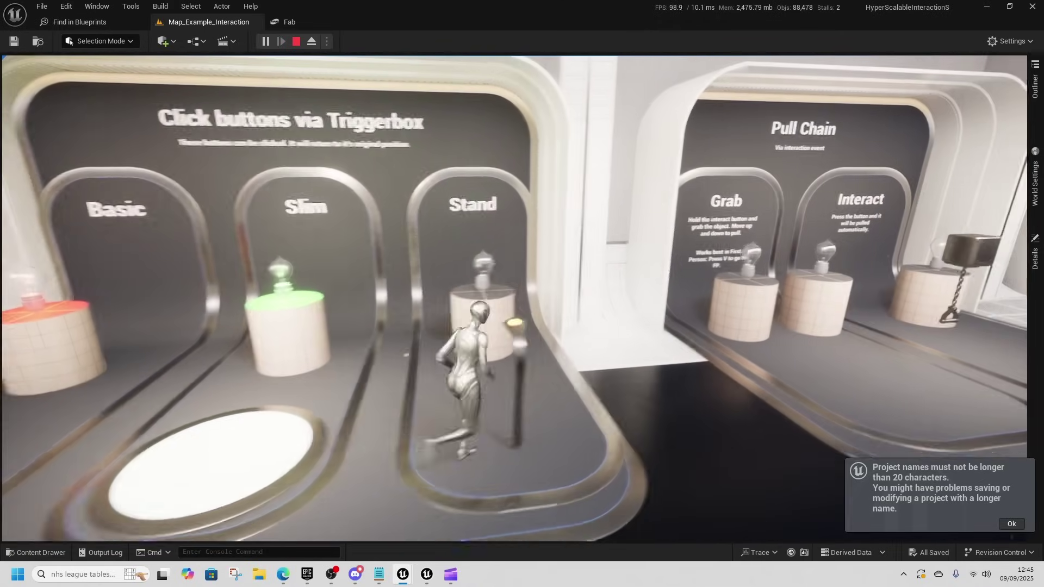
{"action": "key", "text": "d"}
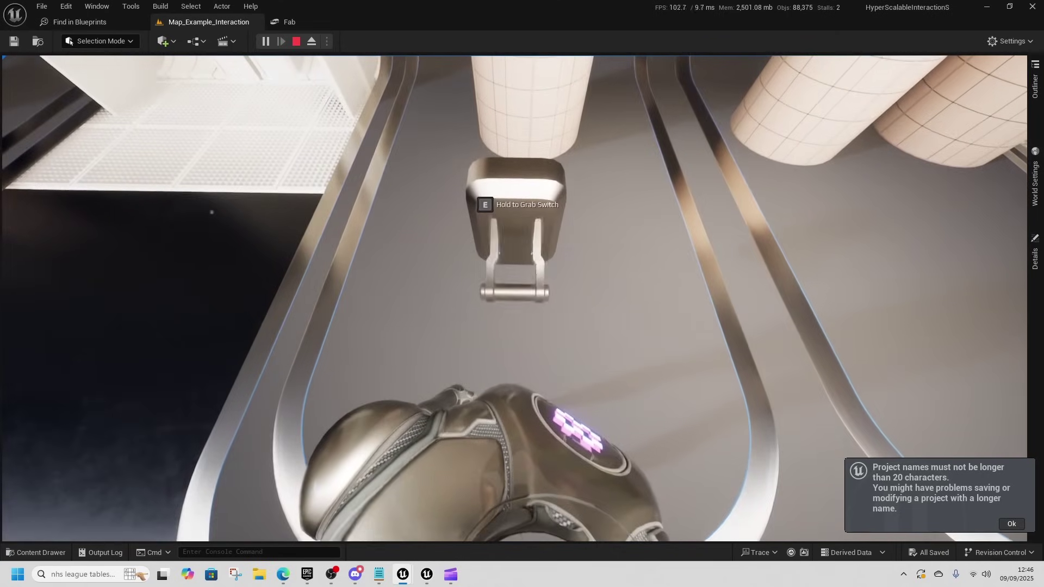
Operate the Grab and Interact switches in the Flip Switch booth, and rotate the Grab crank in the Turn Crank booth.
{"action": "key", "text": "s"}
{"action": "key", "text": "d"}
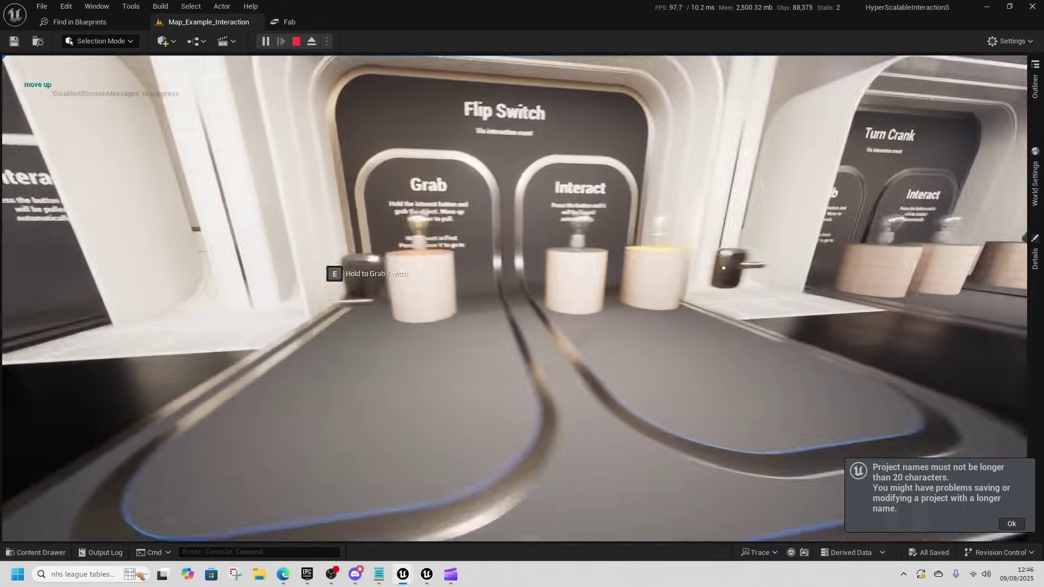
{"action": "key", "text": "e"}
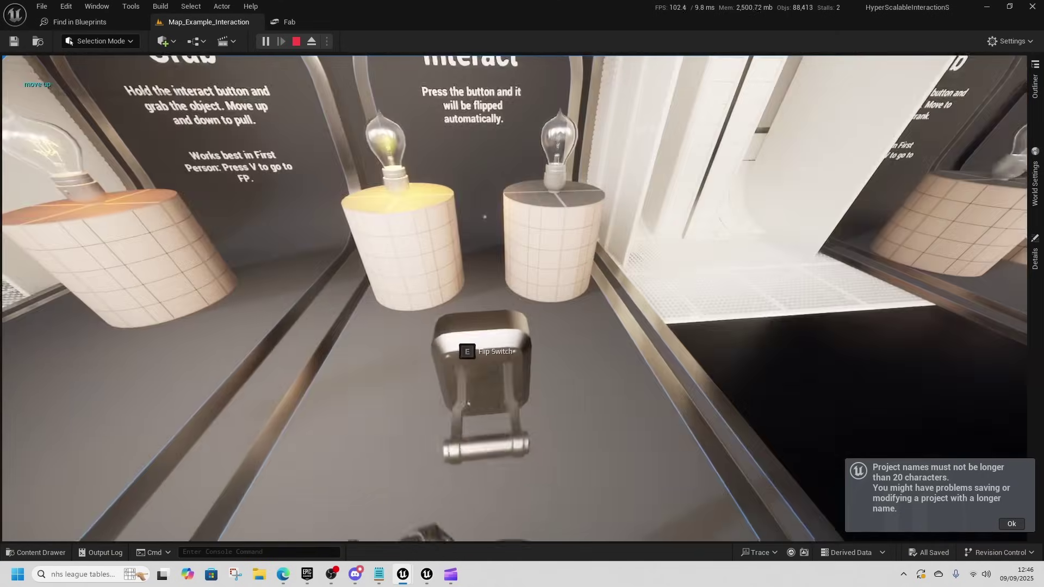
{"action": "key", "text": "w"}
{"action": "key", "text": "w"}
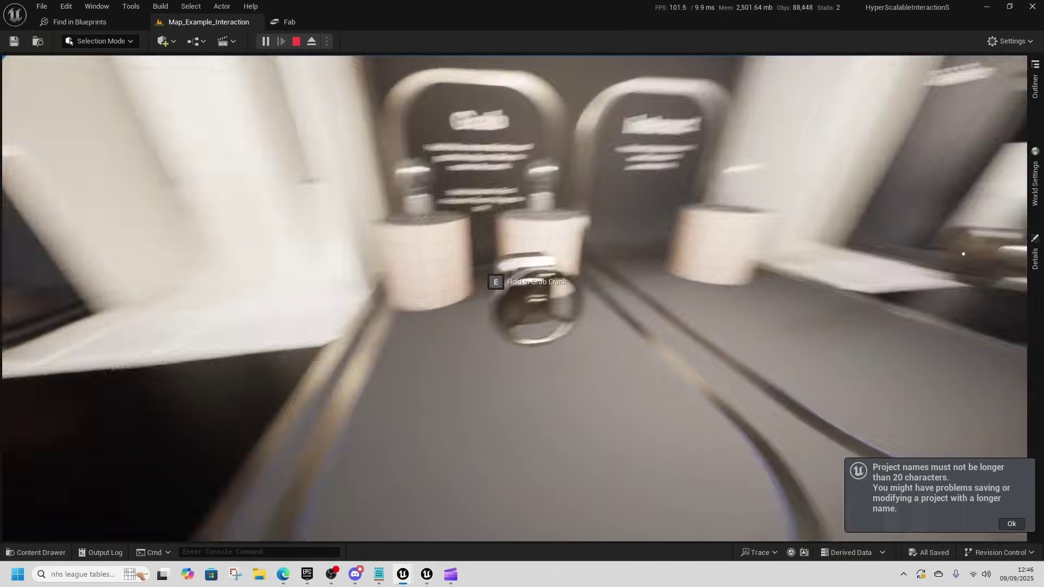
{"action": "key", "text": "e"}
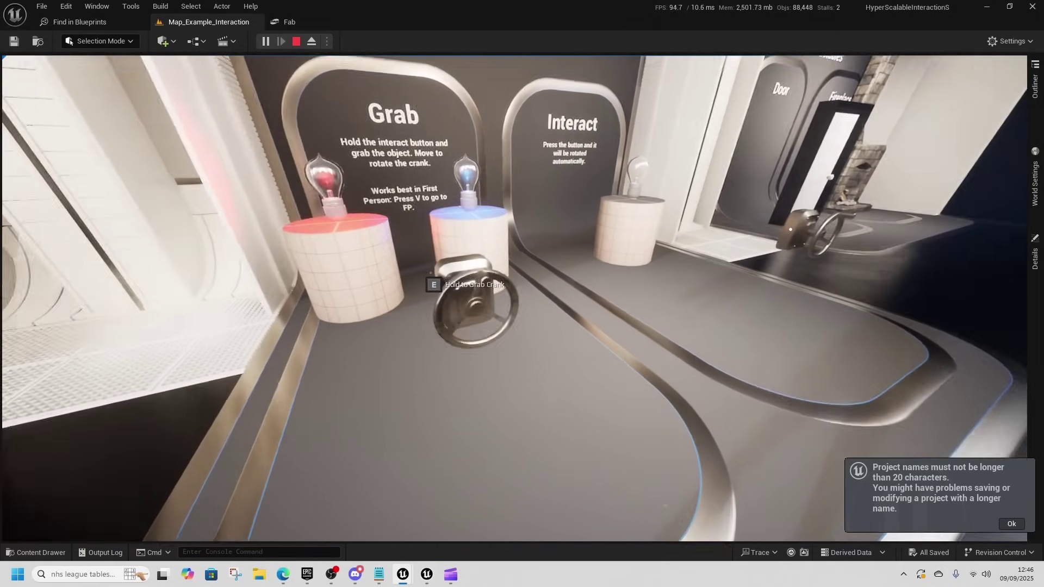
Operate the Grab and Interact cranks in the Turn Crank booth, moving the character toward the neighbouring interaction booths.
{"action": "key", "text": "e"}
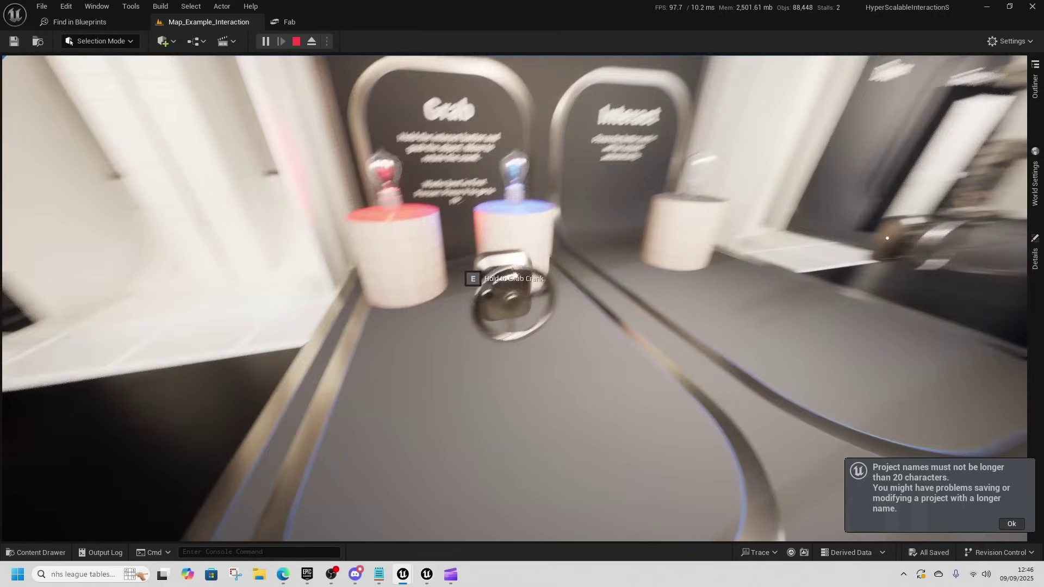
{"action": "key", "text": "d"}
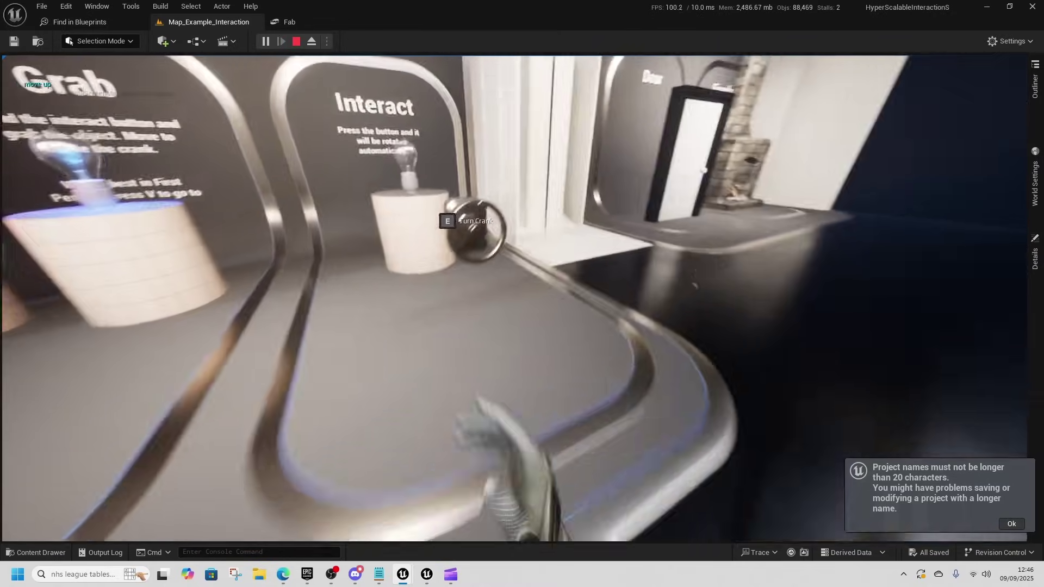
{"action": "key", "text": "e"}
{"action": "key", "text": "d"}
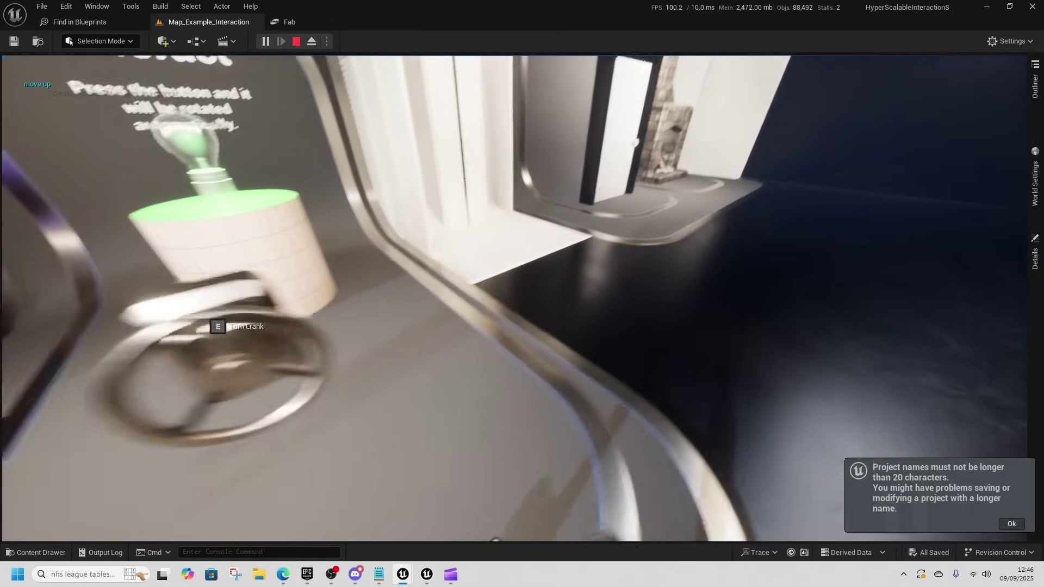
Walk to the Door and Fireplace booths, open the door and toggle the fire in the stone fireplace.
{"action": "key", "text": "w"}
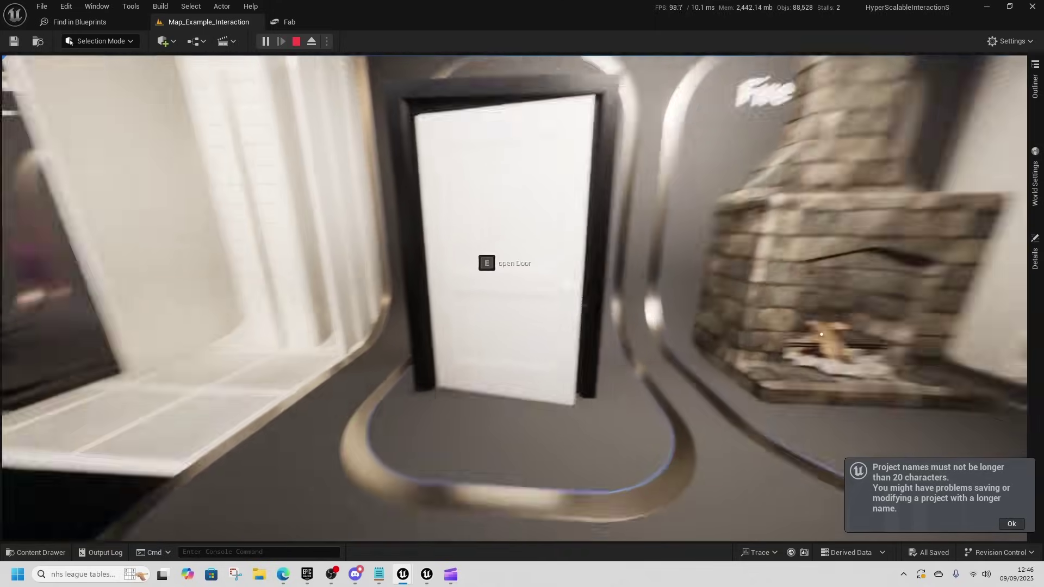
{"action": "key", "text": "e"}
{"action": "key", "text": "d"}
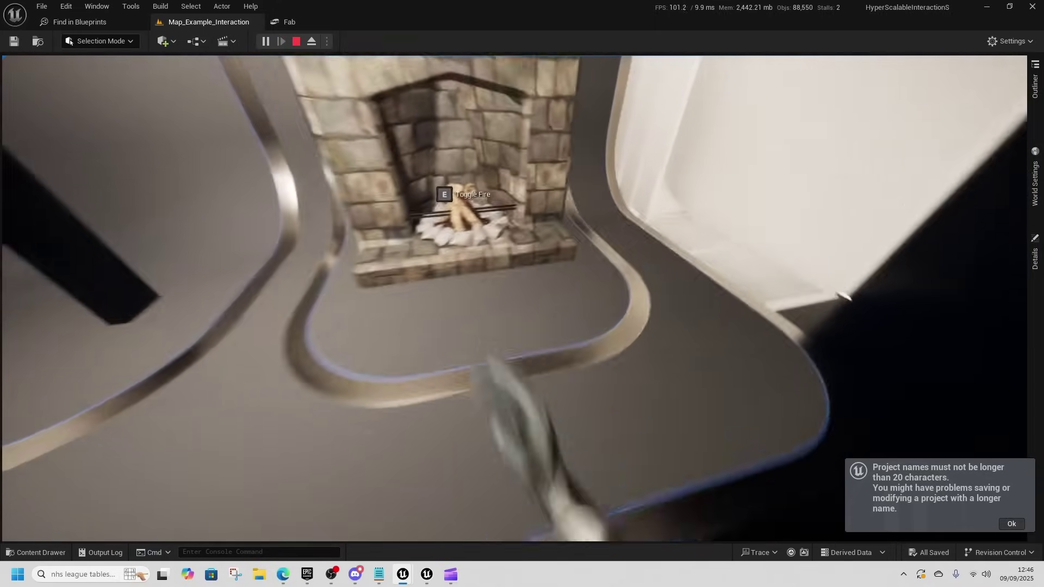
{"action": "key", "text": "e"}
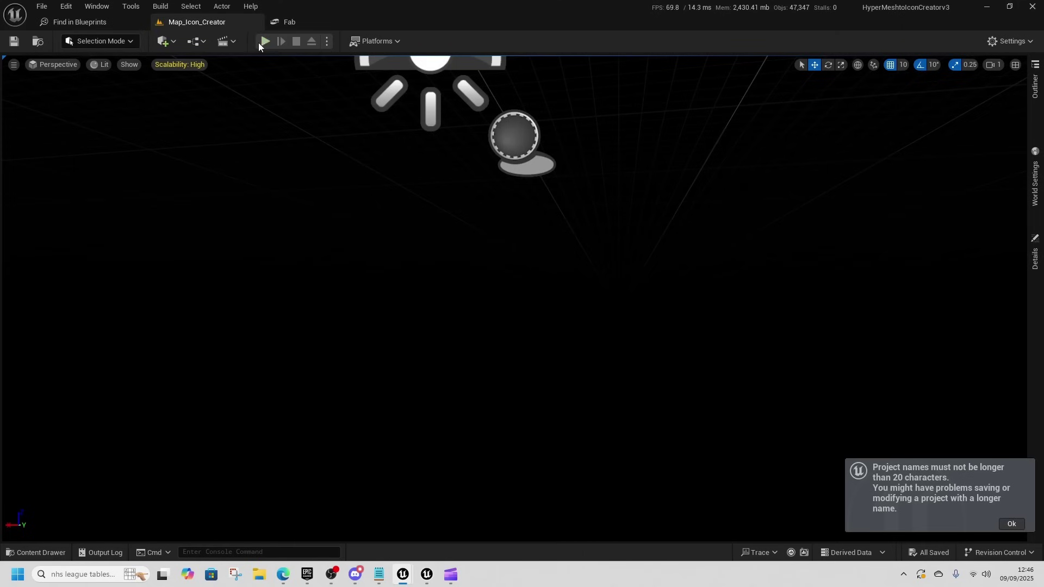
Play Map_Icon_Creator, zoom in on the Apple mesh in the icon preview, and end the play session.
{"action": "key", "text": "ctrl+space"}
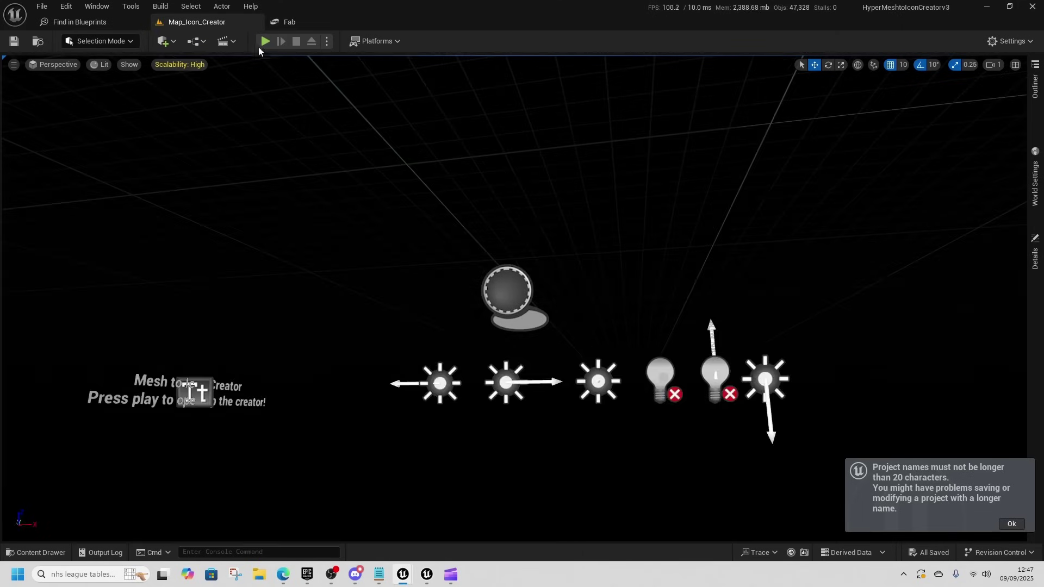
{"action": "left_click", "coordinate": [265, 42]}
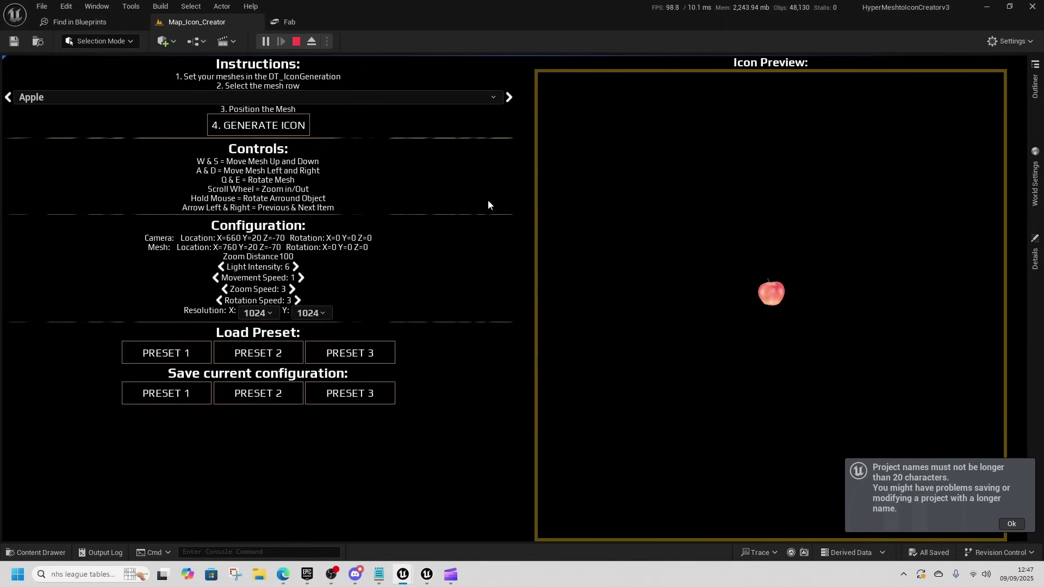
{"action": "scroll", "coordinate": [794, 294], "scroll_direction": "up", "scroll_amount": 4}
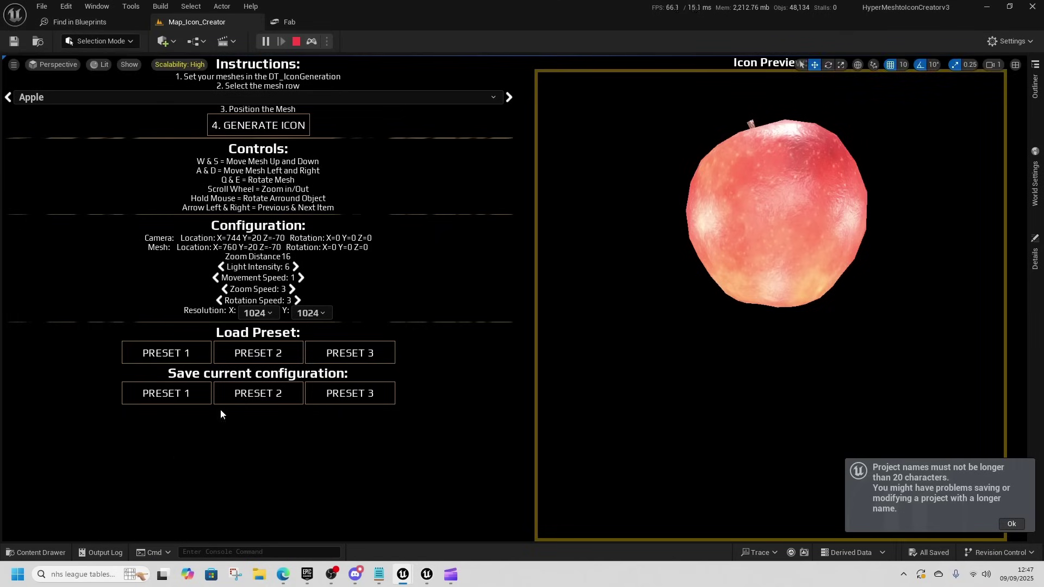
{"action": "left_click", "coordinate": [297, 42]}
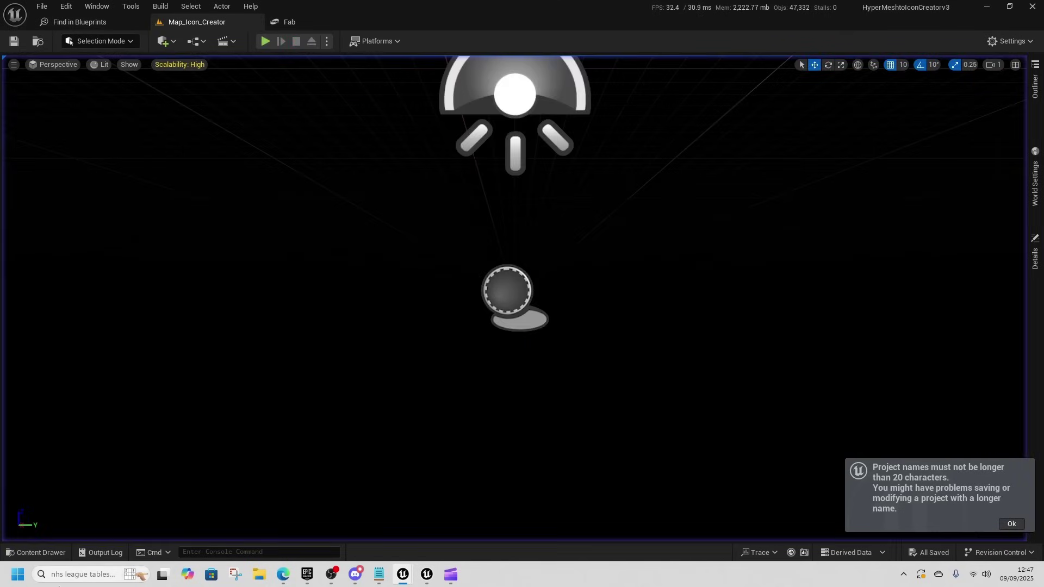
{"action": "left_click", "coordinate": [59, 559]}
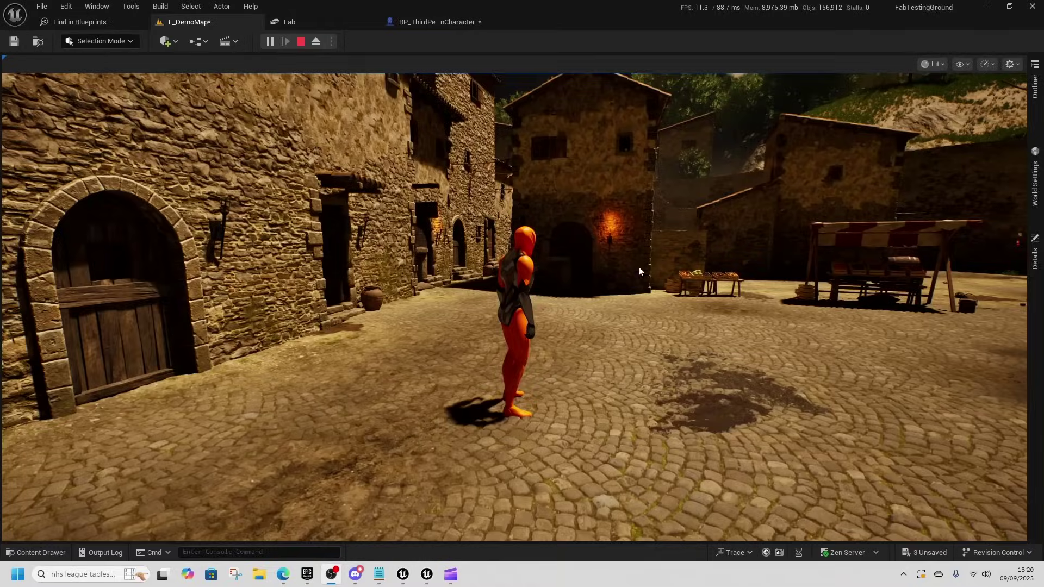
Run the character across the cobbled village square in L_DemoMap, past the well and market stalls.
{"action": "left_click", "coordinate": [639, 270]}
{"action": "key", "text": "w"}
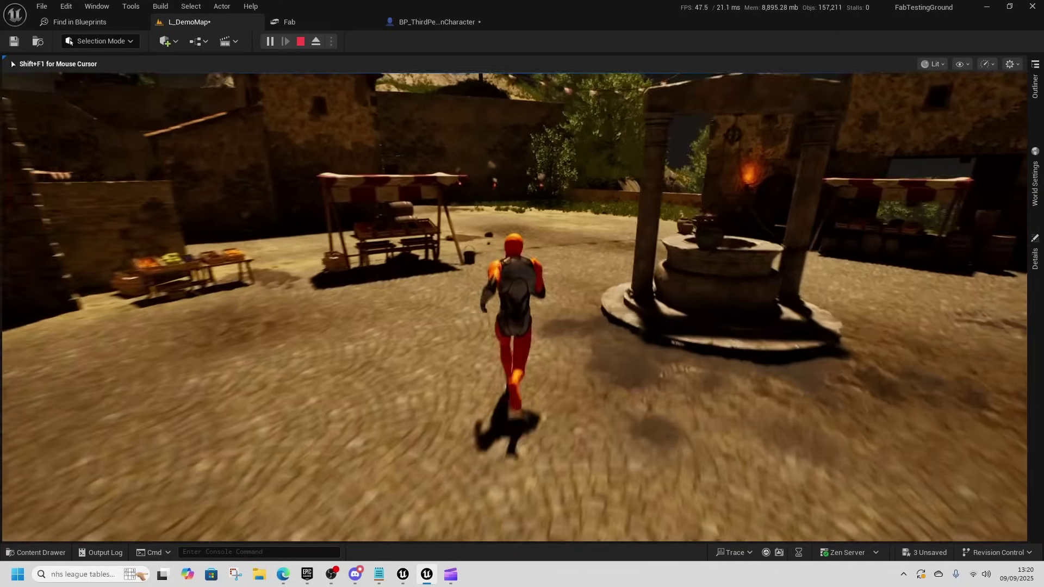
{"action": "key", "text": "w"}
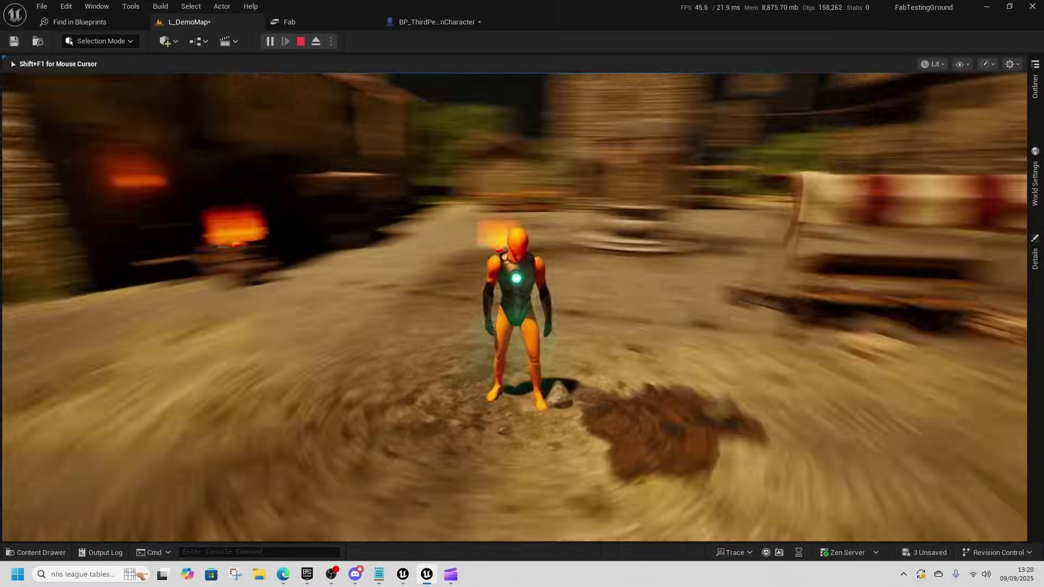
{"action": "key", "text": "w"}
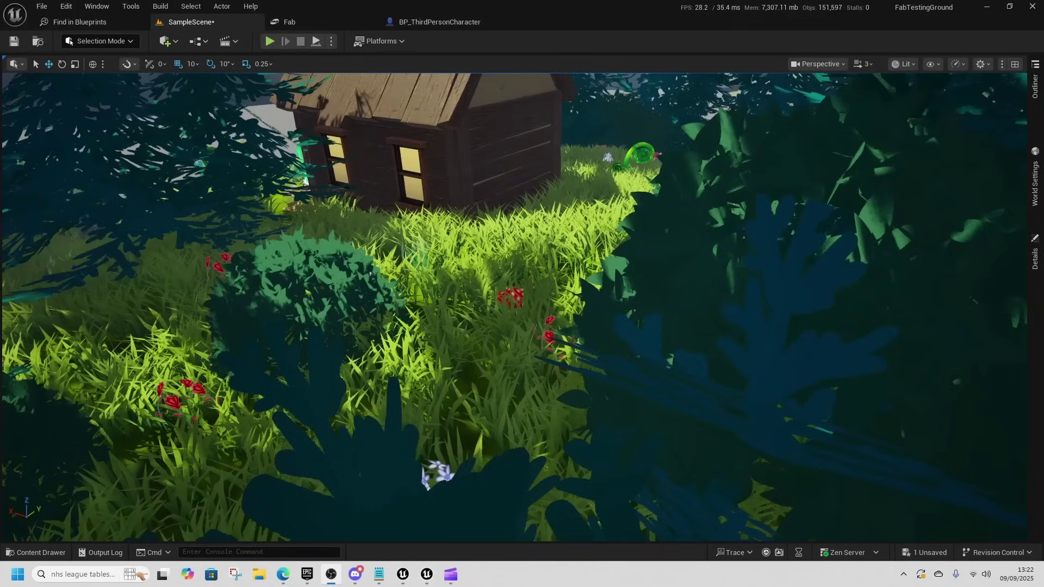
Start a play session in SampleScene and run the character from the wooden cabin along the grassy bank.
{"action": "right_click_drag", "start_coordinate": [382, 329], "coordinate": [441, 338]}
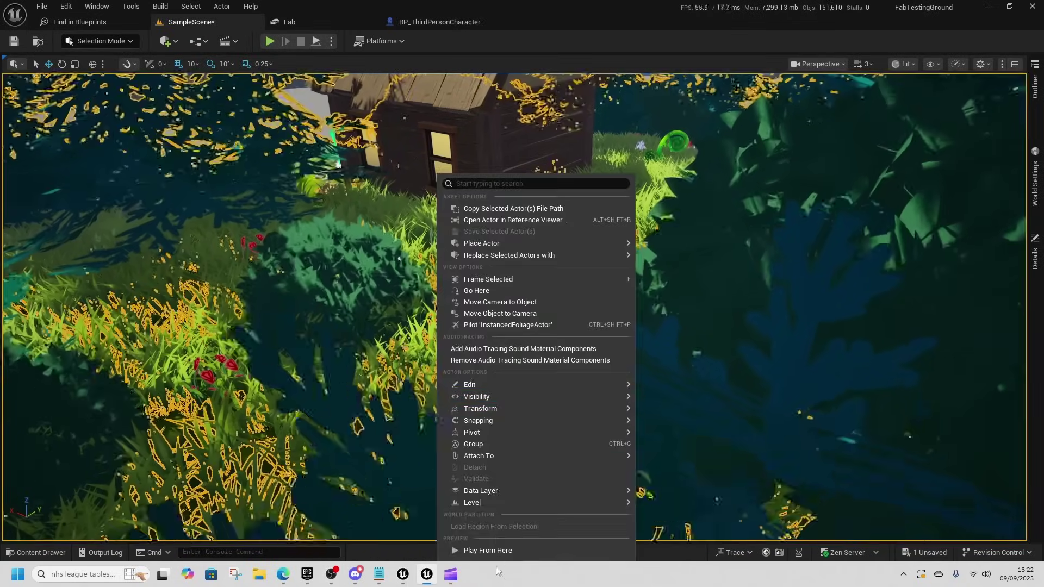
{"action": "left_click", "coordinate": [488, 508]}
{"action": "key", "text": "alt+p"}
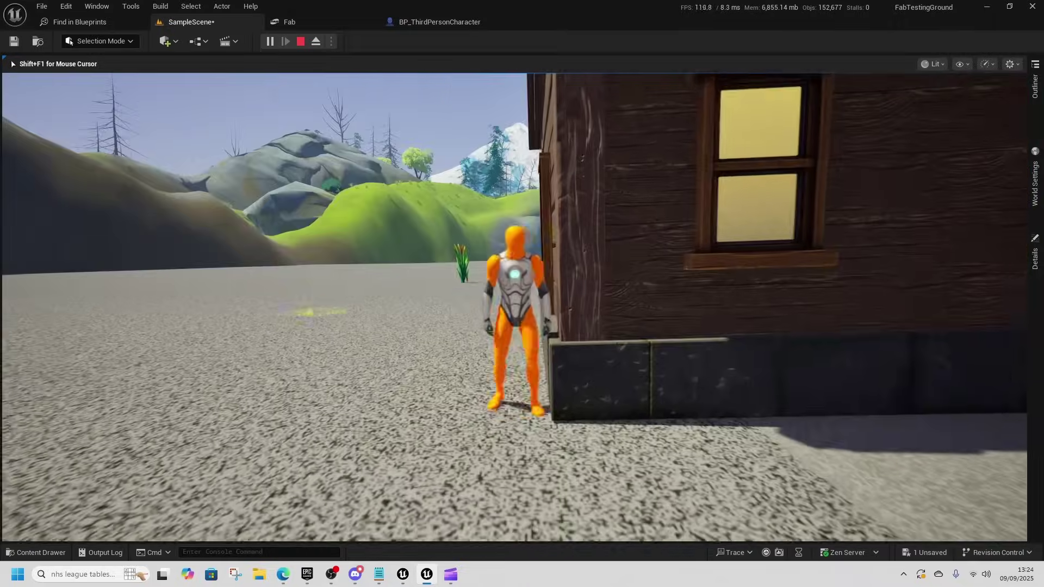
{"action": "key", "text": "w"}
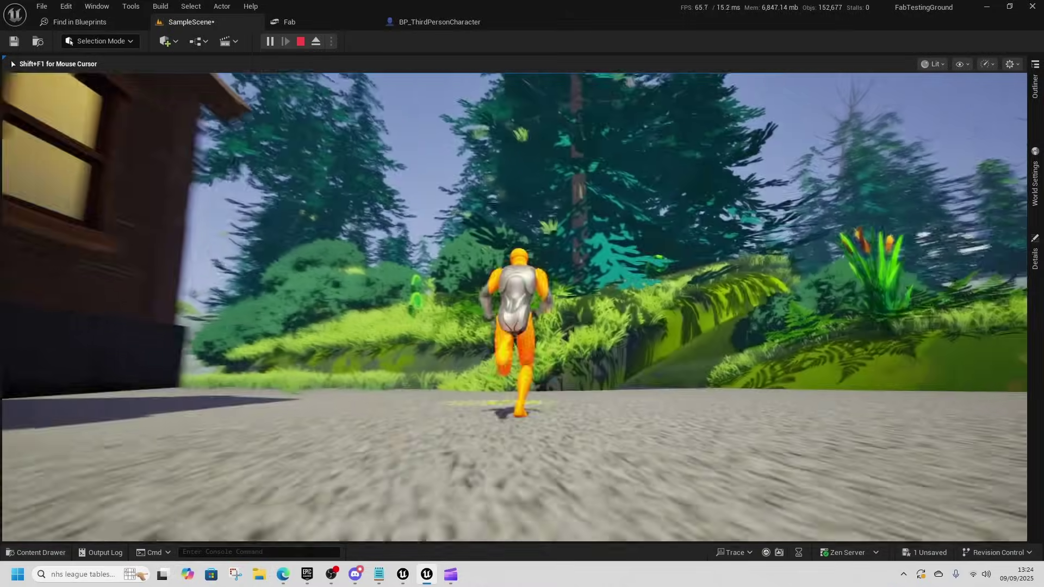
{"action": "key", "text": "d"}
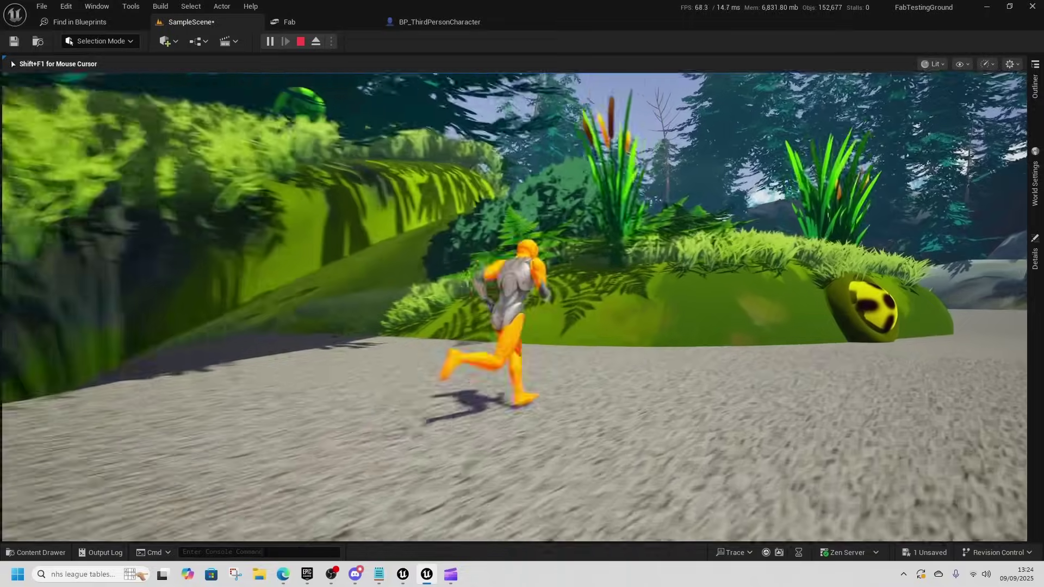
{"action": "key", "text": "d"}
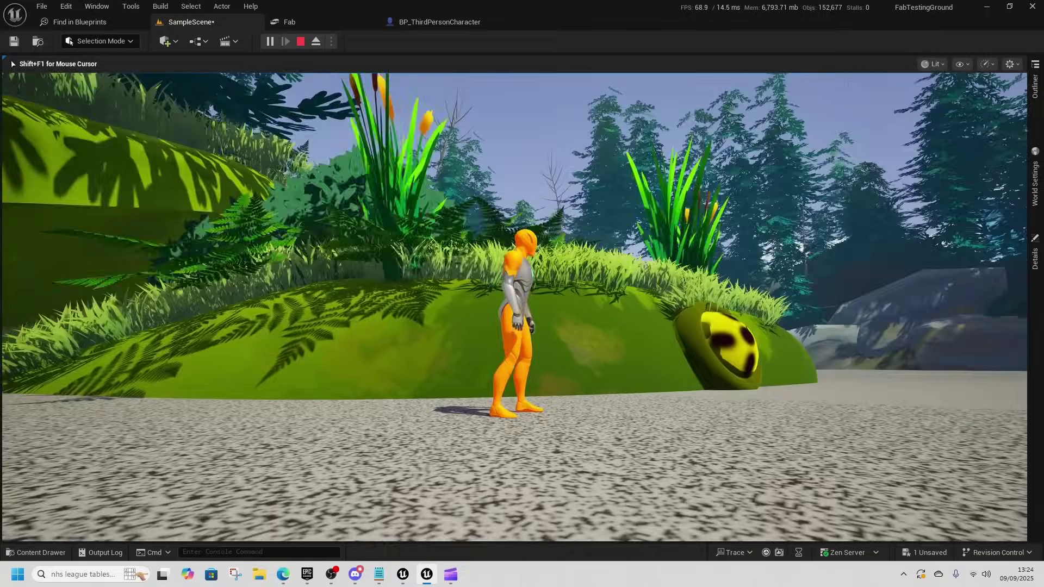
Run the character across the gravel and head back toward the wooden cabin in SampleScene.
{"action": "key", "text": "w"}
{"action": "key", "text": "w"}
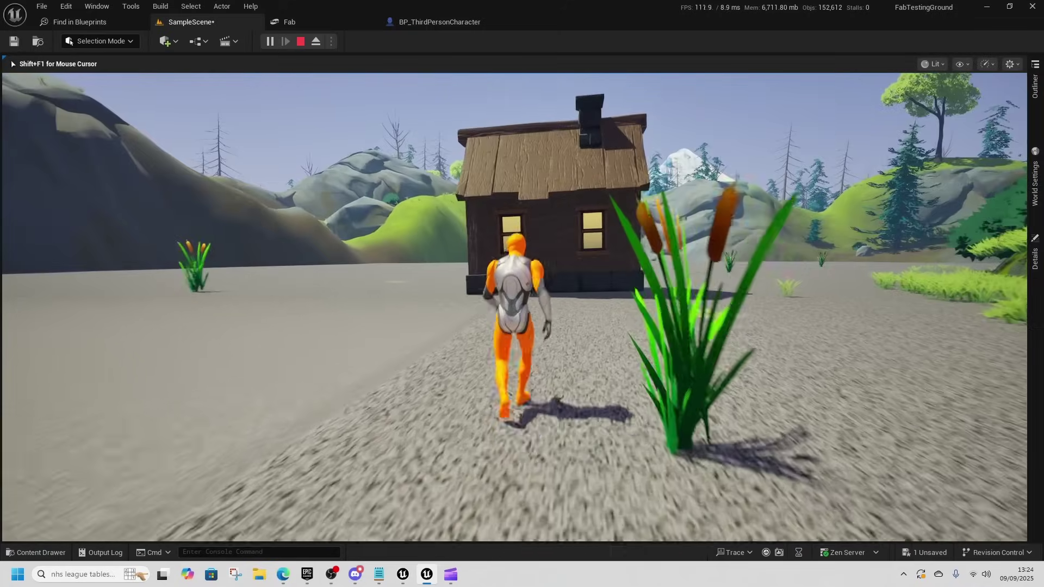
{"action": "key", "text": "a"}
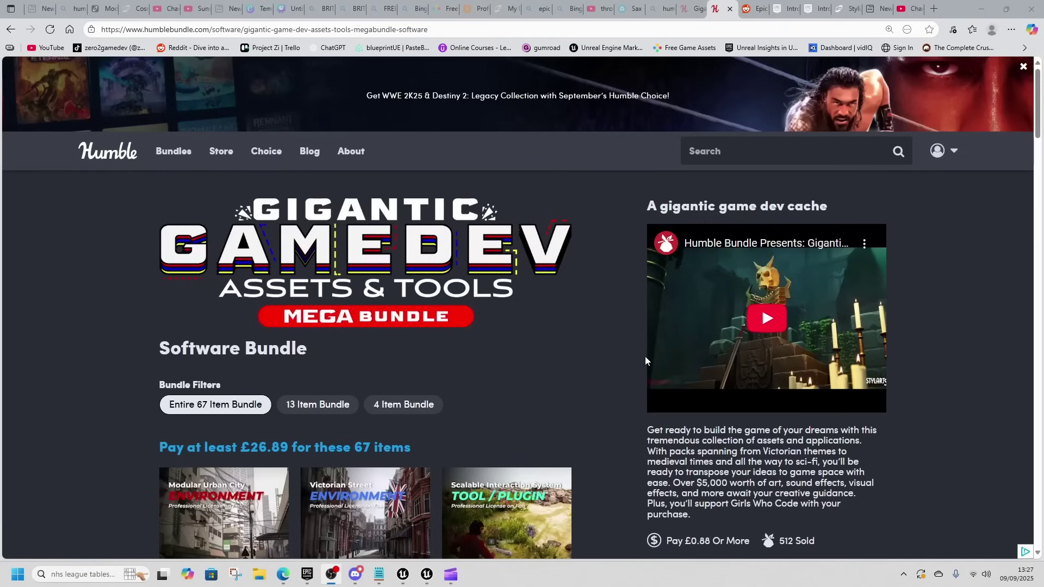
Examine the Humble bundle page in the browser, from its header through the environment and animation packs to the Hyper tool plugins.
{"action": "scroll", "coordinate": [633, 357], "scroll_direction": "down", "scroll_amount": 2}
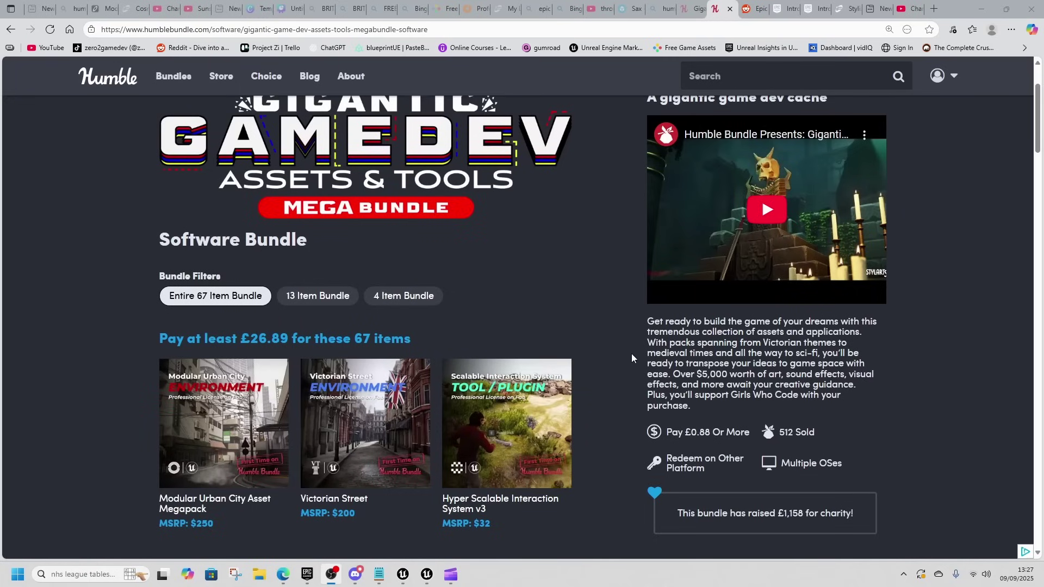
{"action": "scroll", "coordinate": [632, 354], "scroll_direction": "down", "scroll_amount": 4}
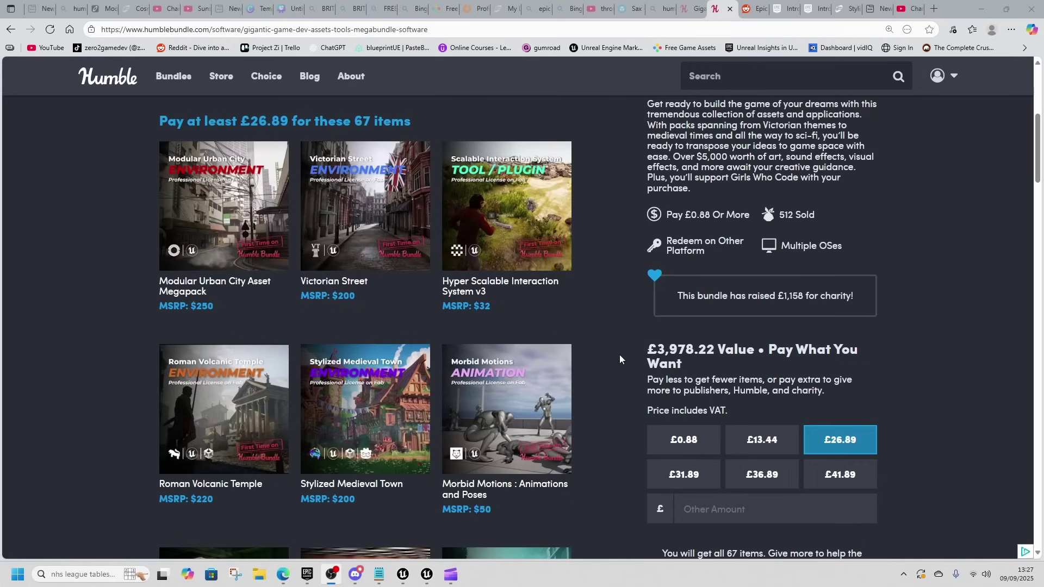
{"action": "scroll", "coordinate": [620, 359], "scroll_direction": "down", "scroll_amount": 3}
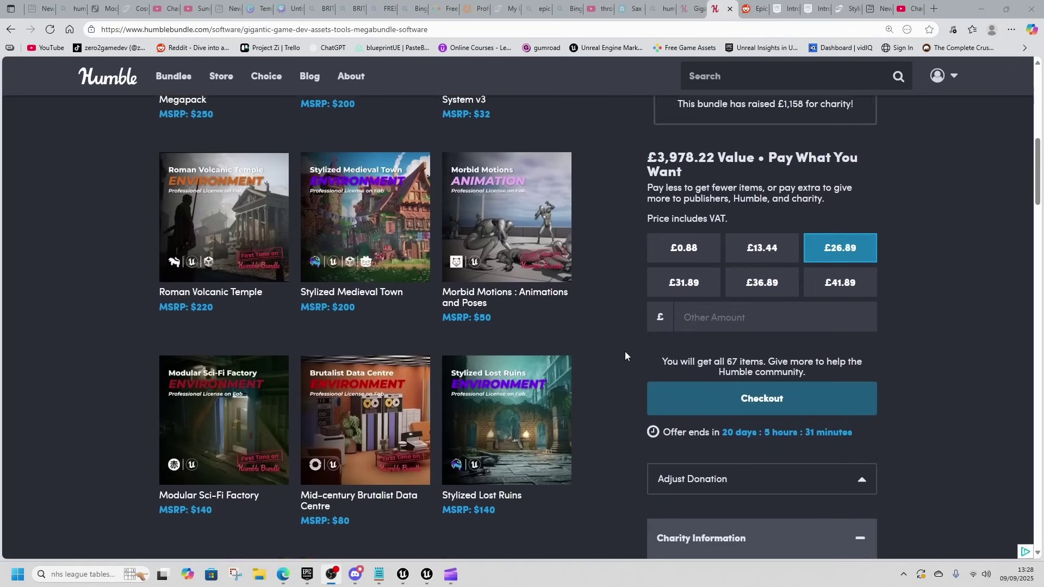
{"action": "scroll", "coordinate": [626, 356], "scroll_direction": "down", "scroll_amount": 3}
{"action": "scroll", "coordinate": [626, 357], "scroll_direction": "down", "scroll_amount": 1}
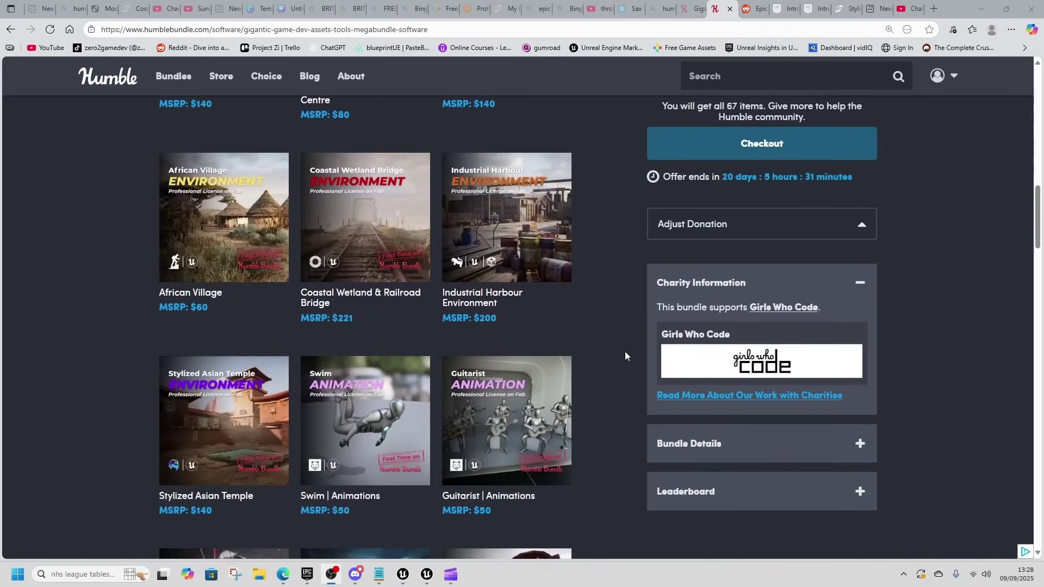
{"action": "scroll", "coordinate": [625, 357], "scroll_direction": "down", "scroll_amount": 3}
{"action": "scroll", "coordinate": [625, 353], "scroll_direction": "down", "scroll_amount": 3}
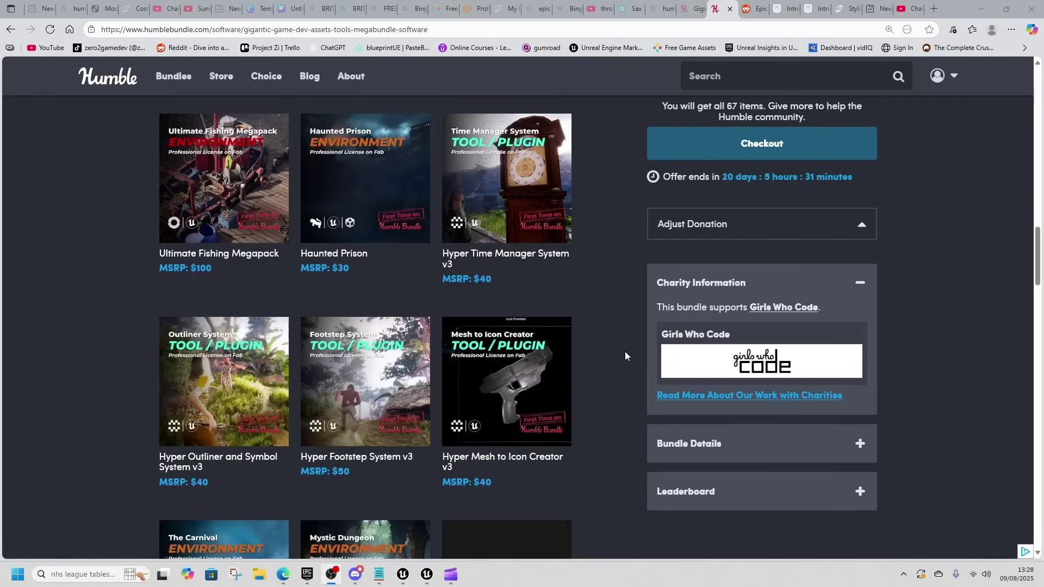
{"action": "scroll", "coordinate": [625, 356], "scroll_direction": "down", "scroll_amount": 1}
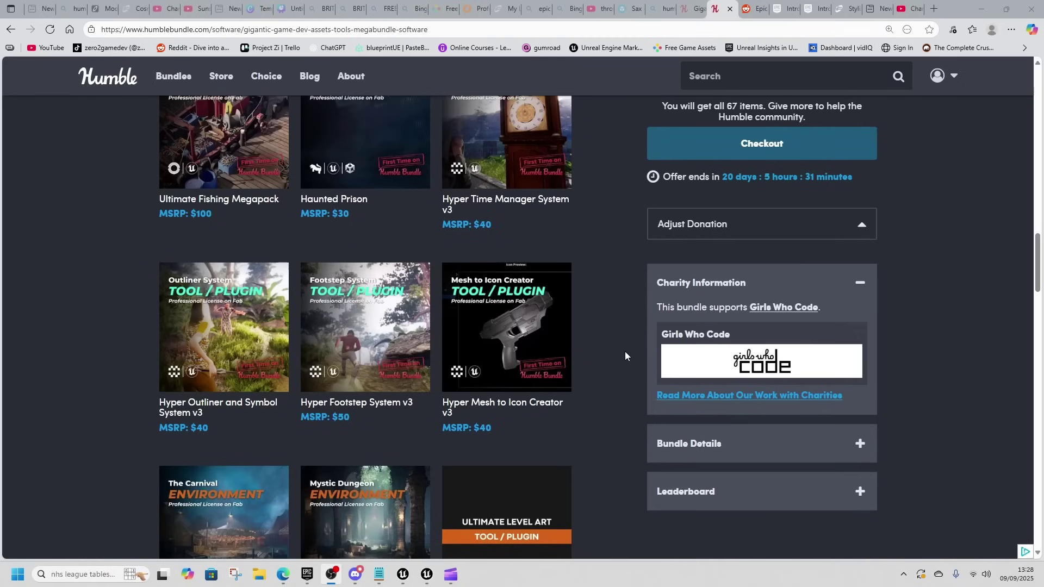
Review the bundle items in reverse, from the Hyper plugins past the Swim and Guitarist animations to the Modular Urban City pack.
{"action": "scroll", "coordinate": [613, 365], "scroll_direction": "up", "scroll_amount": 3}
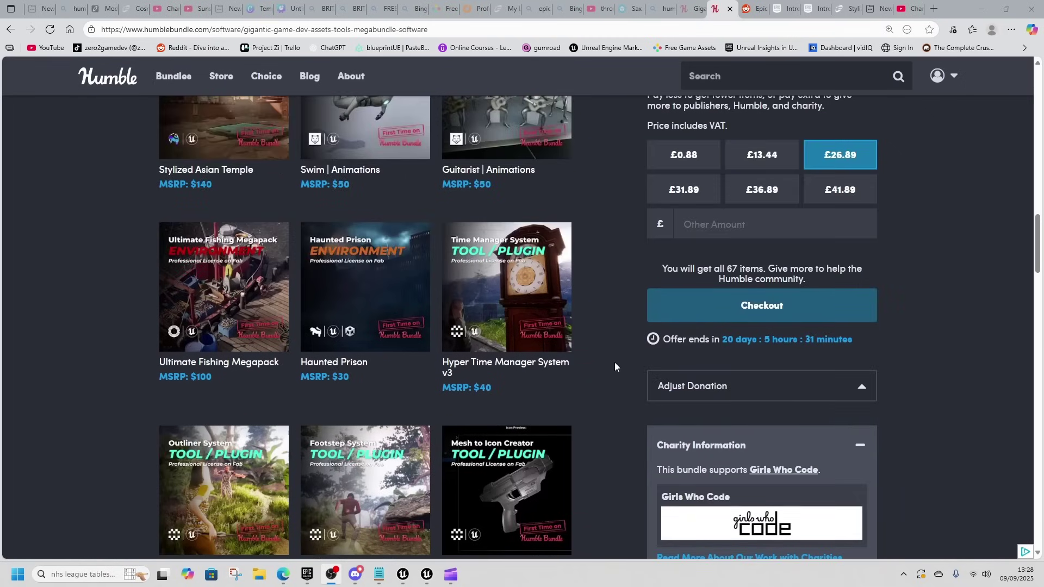
{"action": "scroll", "coordinate": [615, 364], "scroll_direction": "up", "scroll_amount": 2}
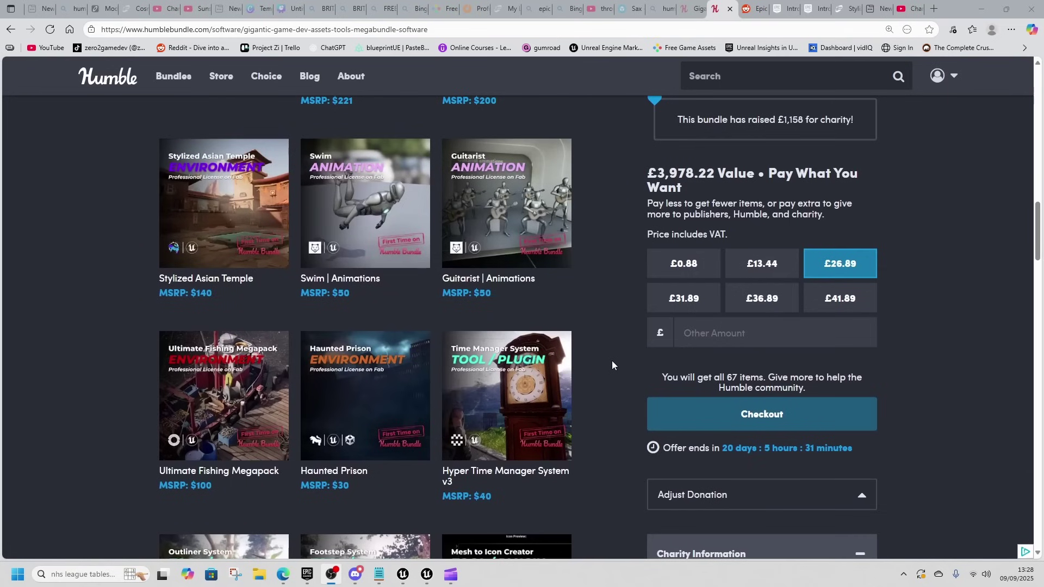
{"action": "scroll", "coordinate": [612, 365], "scroll_direction": "up", "scroll_amount": 2}
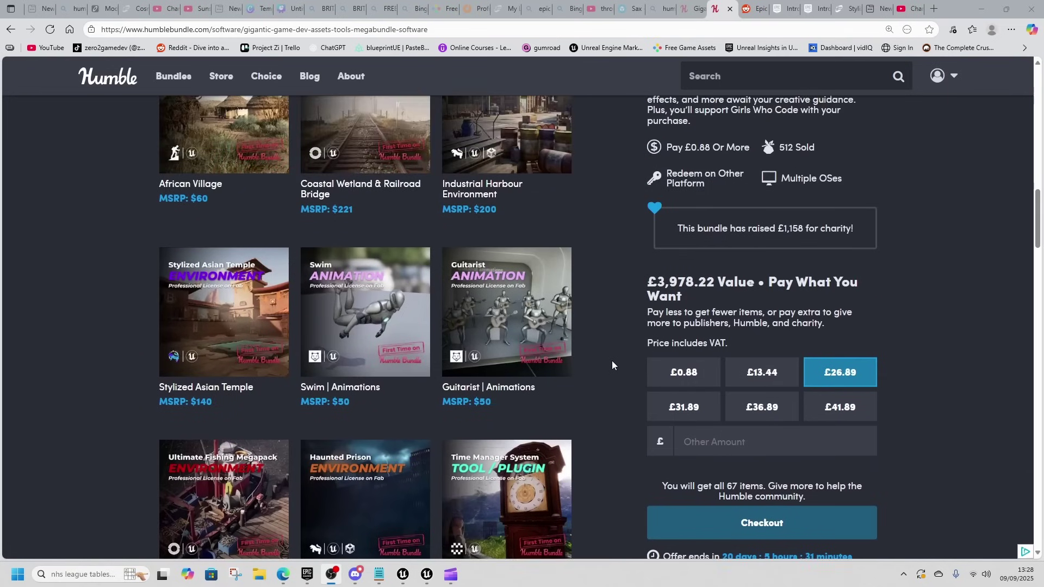
{"action": "scroll", "coordinate": [615, 357], "scroll_direction": "up", "scroll_amount": 1}
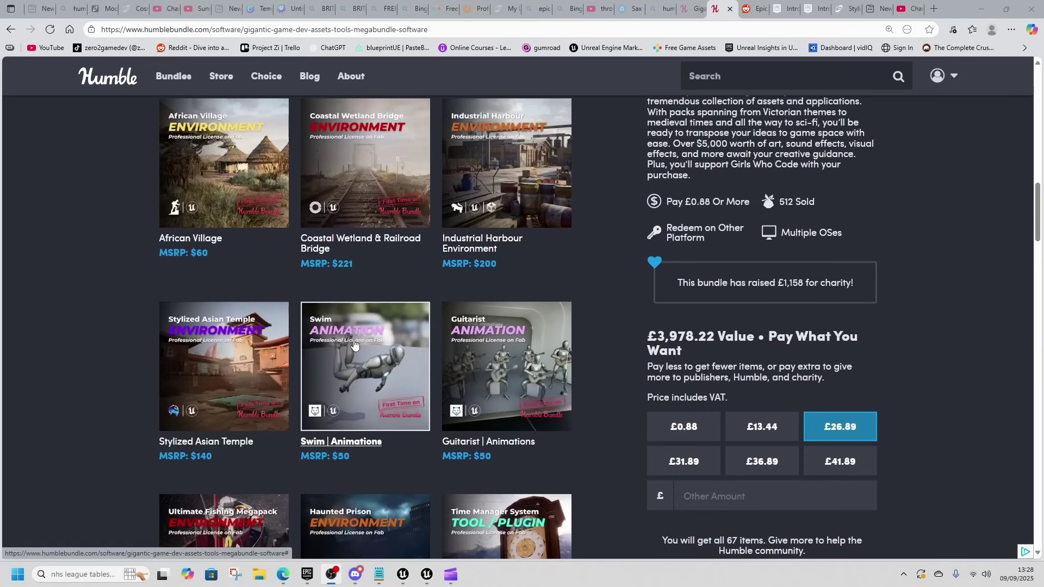
{"action": "scroll", "coordinate": [606, 383], "scroll_direction": "up", "scroll_amount": 4}
{"action": "scroll", "coordinate": [606, 383], "scroll_direction": "up", "scroll_amount": 7}
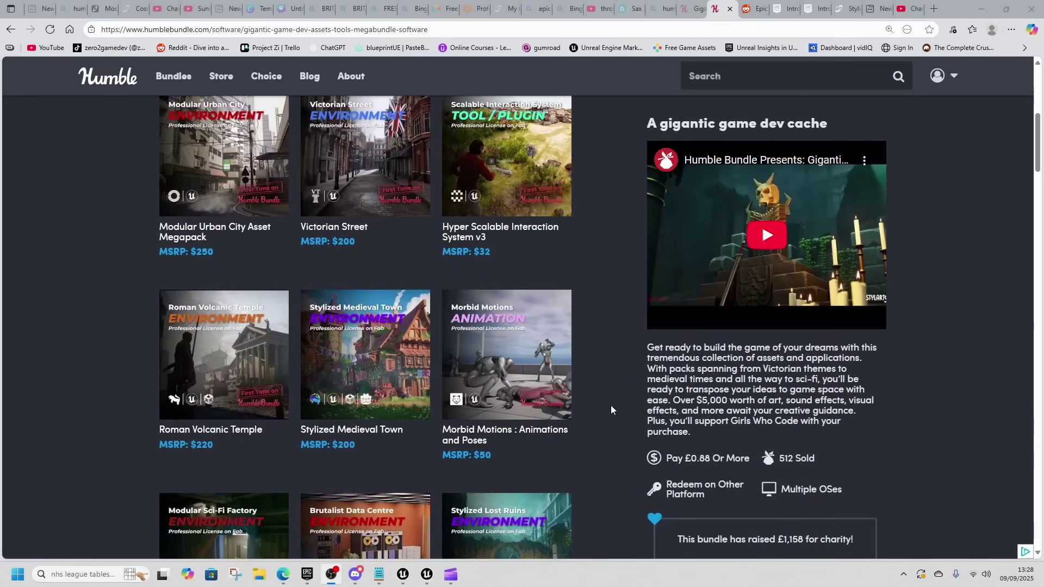
{"action": "scroll", "coordinate": [611, 408], "scroll_direction": "up", "scroll_amount": 3}
Look further through the bundle list to The Carnival, Mystic Dungeon, Ultimate Level Art Tool and Farm Animals packs.
{"action": "scroll", "coordinate": [608, 402], "scroll_direction": "down", "scroll_amount": 17}
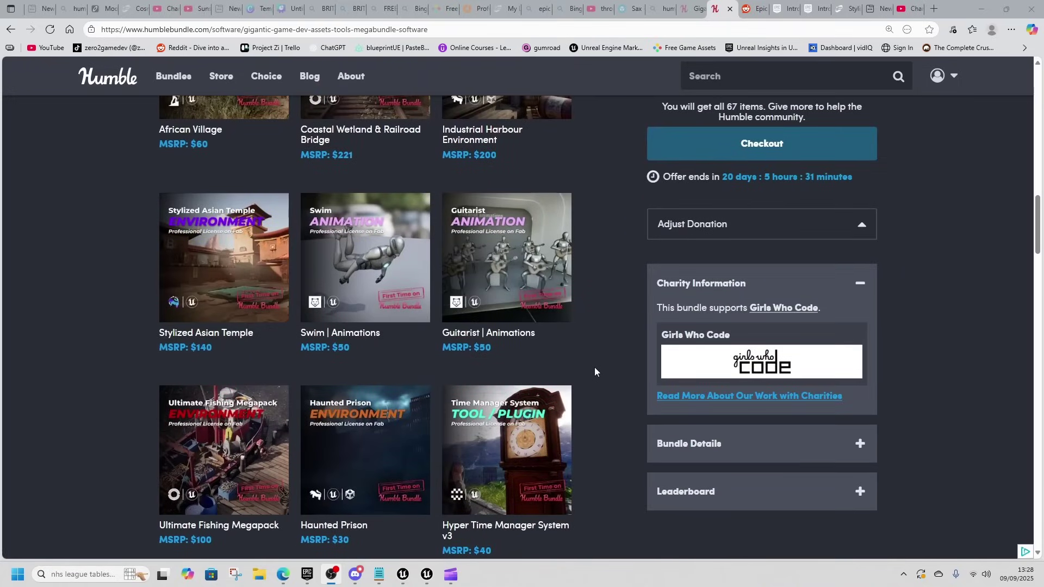
{"action": "scroll", "coordinate": [599, 361], "scroll_direction": "down", "scroll_amount": 7}
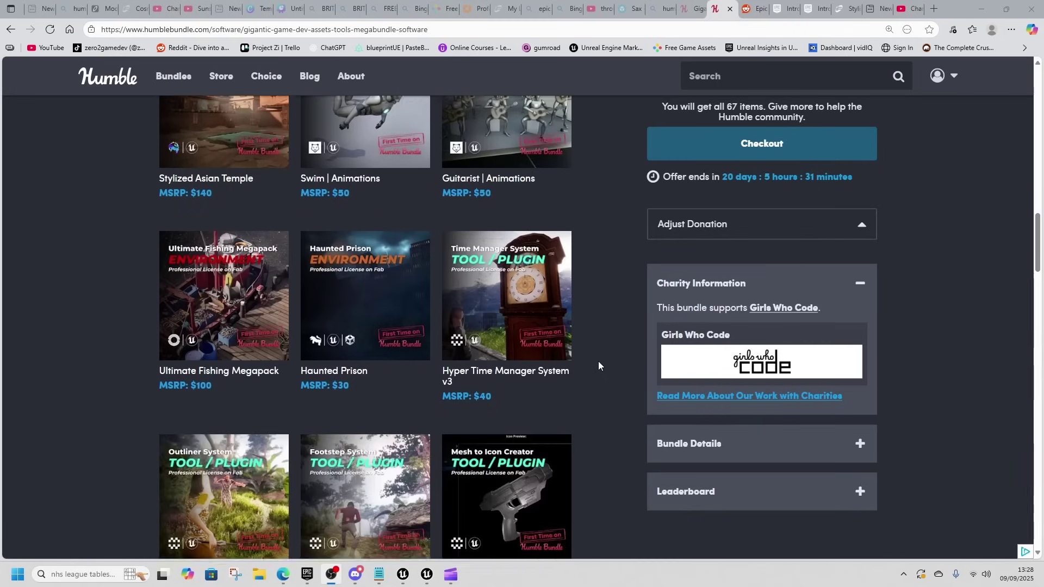
{"action": "scroll", "coordinate": [598, 365], "scroll_direction": "down", "scroll_amount": 3}
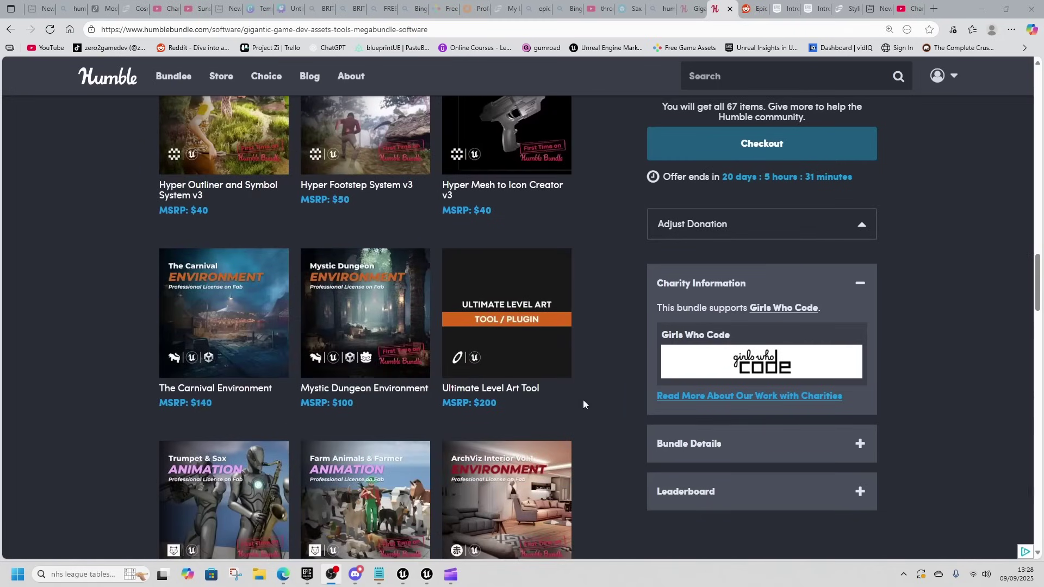
Examine the bundle items from the Trumpet & Sax animations through the stylized environments to the weapon and vehicle packs.
{"action": "scroll", "coordinate": [599, 394], "scroll_direction": "down", "scroll_amount": 5}
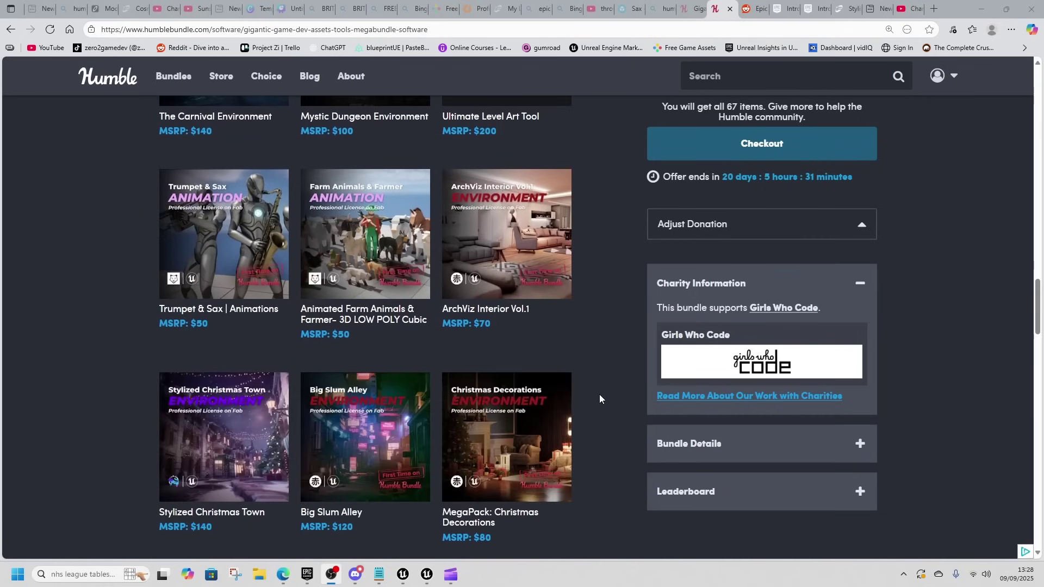
{"action": "scroll", "coordinate": [600, 399], "scroll_direction": "down", "scroll_amount": 4}
{"action": "scroll", "coordinate": [600, 395], "scroll_direction": "down", "scroll_amount": 5}
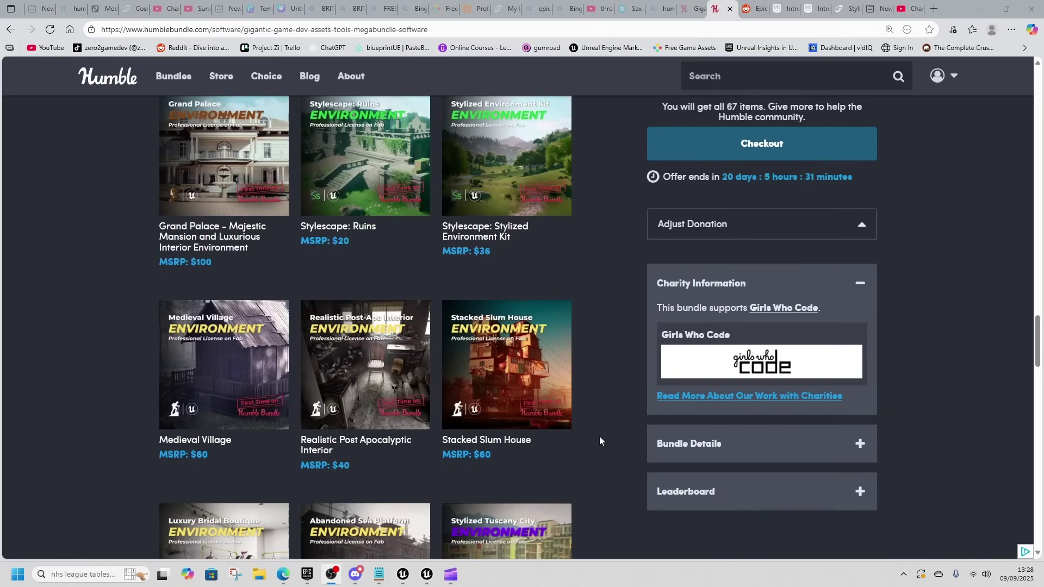
{"action": "scroll", "coordinate": [617, 432], "scroll_direction": "down", "scroll_amount": 4}
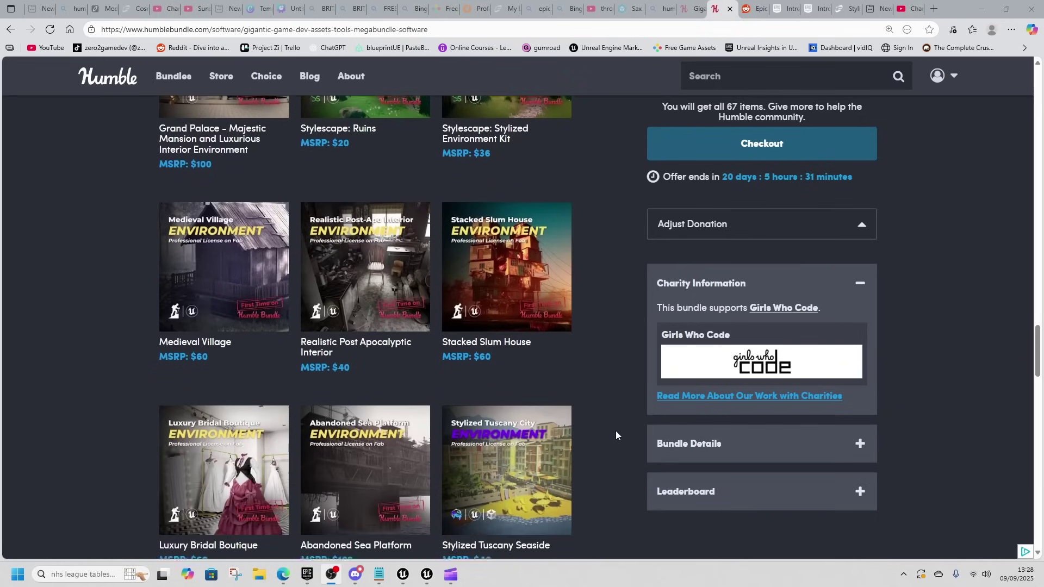
{"action": "scroll", "coordinate": [616, 435], "scroll_direction": "down", "scroll_amount": 2}
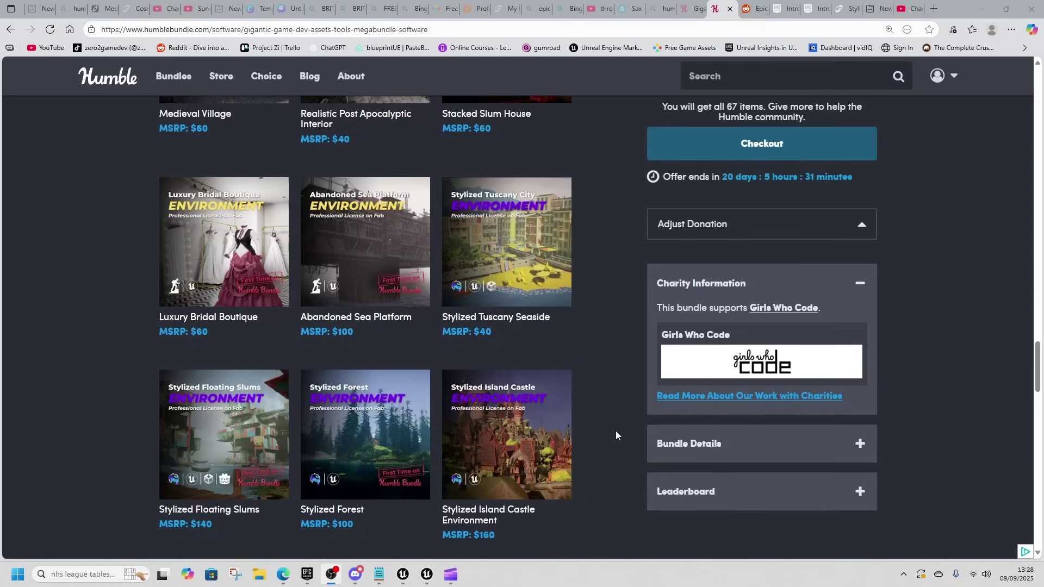
{"action": "scroll", "coordinate": [617, 444], "scroll_direction": "down", "scroll_amount": 3}
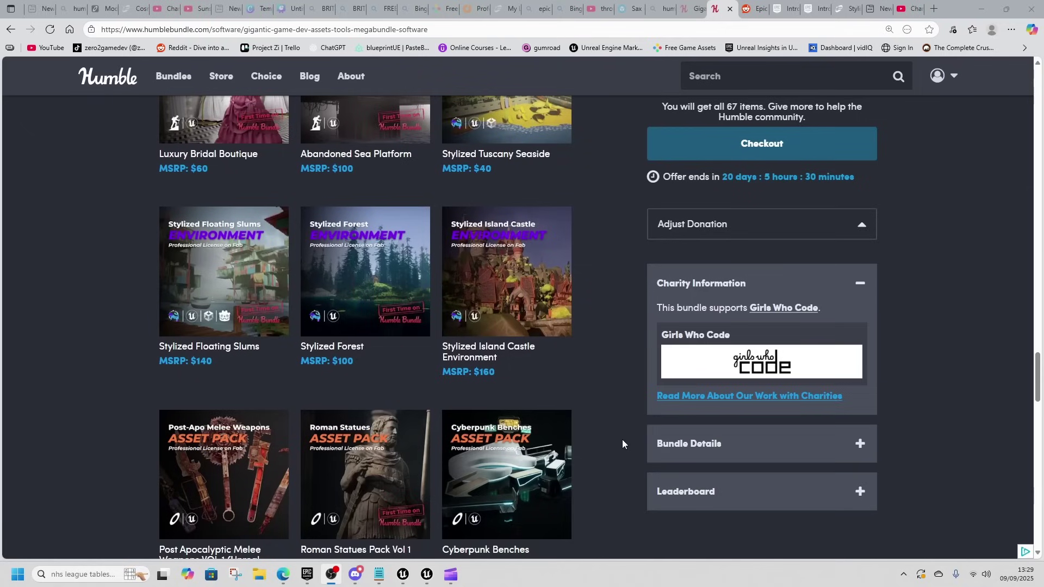
{"action": "scroll", "coordinate": [623, 444], "scroll_direction": "down", "scroll_amount": 7}
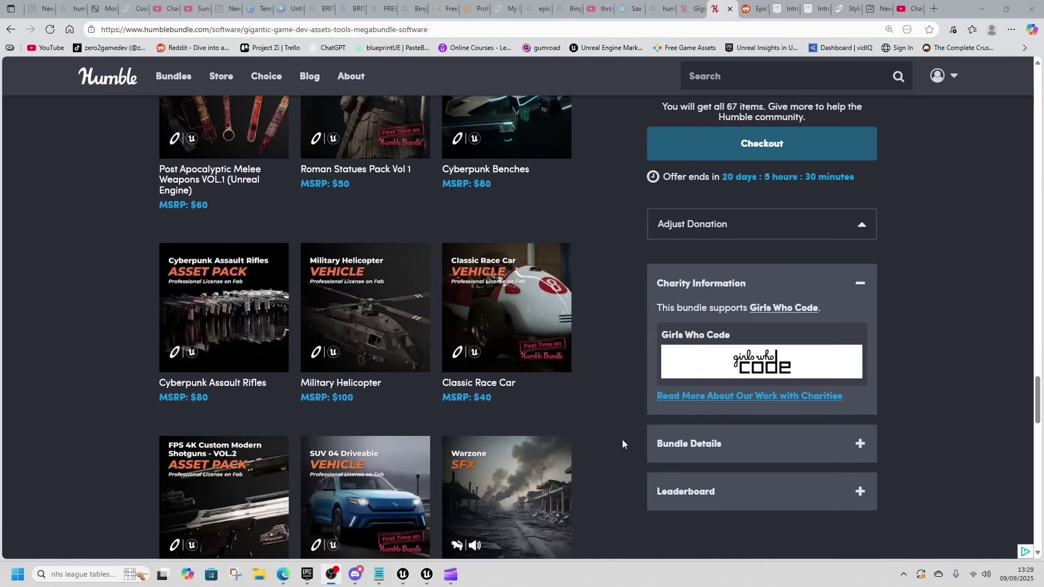
{"action": "scroll", "coordinate": [623, 443], "scroll_direction": "down", "scroll_amount": 3}
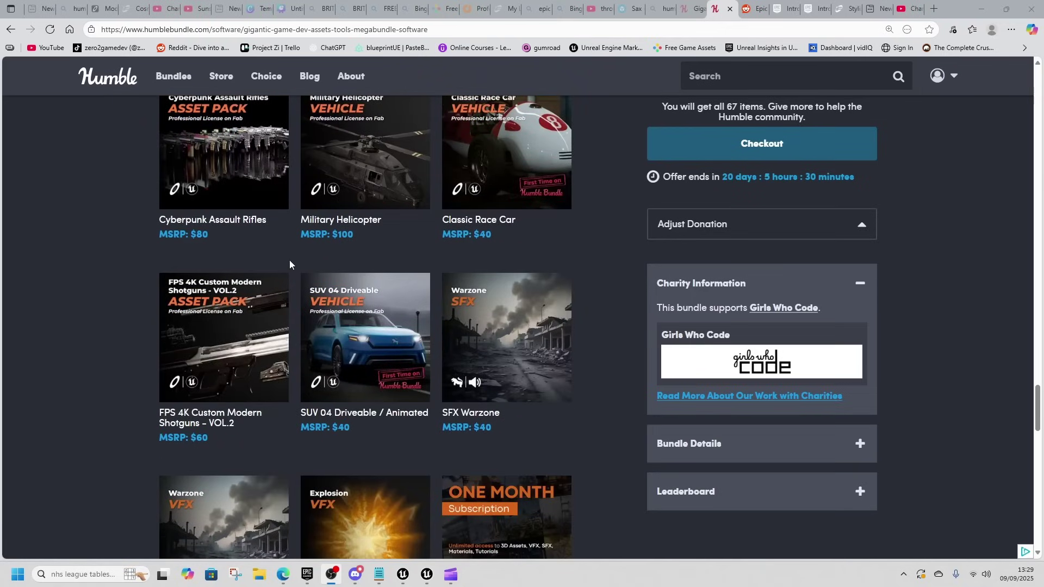
Look through the remaining bundle items, from Cyberpunk Assault Rifles past the VFX packs and Cosmos subscription to the Rocket plugin and discount offer.
{"action": "scroll", "coordinate": [327, 228], "scroll_direction": "up", "scroll_amount": 1}
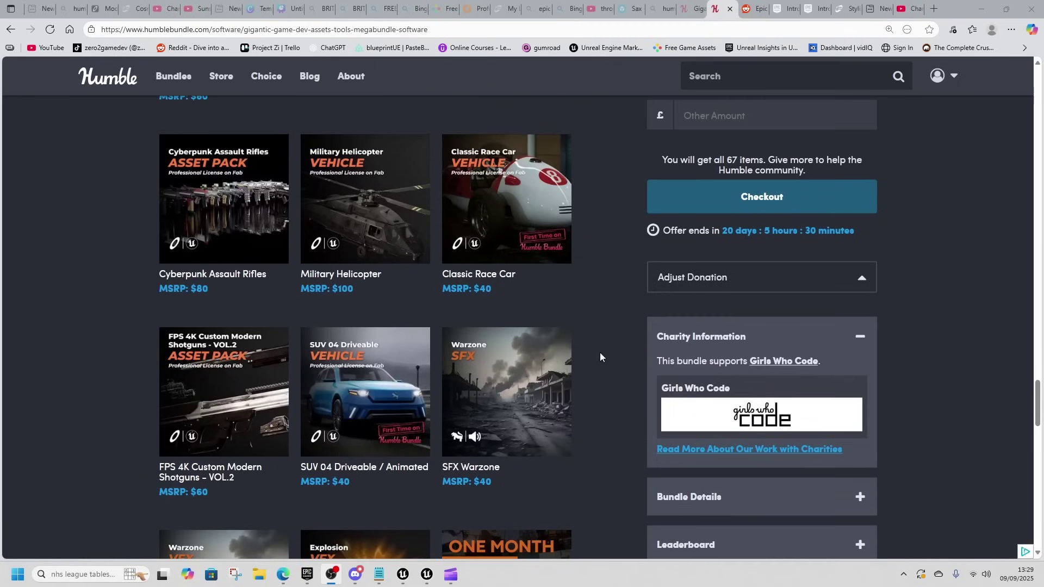
{"action": "scroll", "coordinate": [613, 356], "scroll_direction": "down", "scroll_amount": 2}
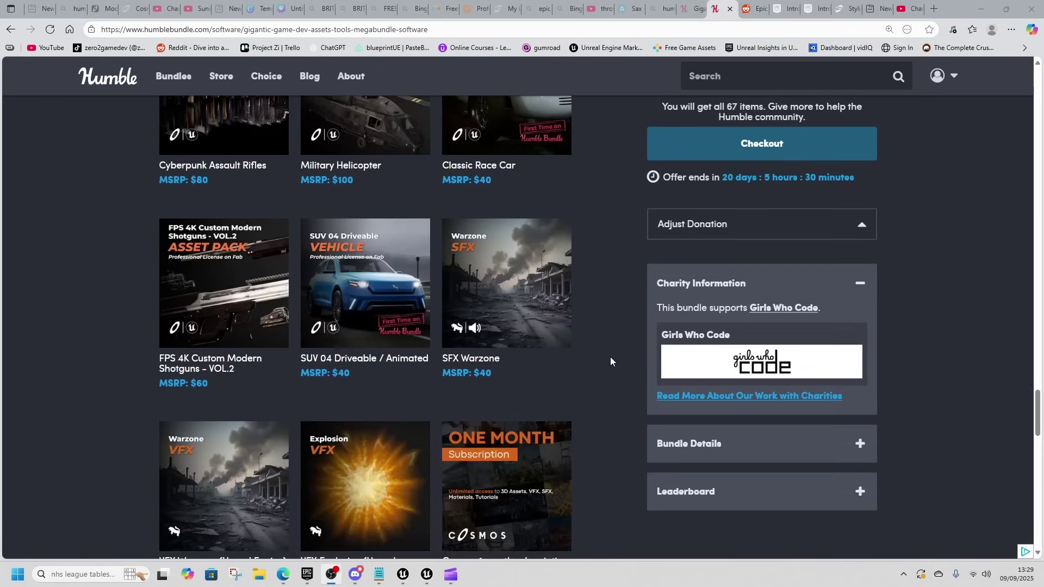
{"action": "scroll", "coordinate": [622, 357], "scroll_direction": "down", "scroll_amount": 2}
{"action": "scroll", "coordinate": [623, 357], "scroll_direction": "down", "scroll_amount": 2}
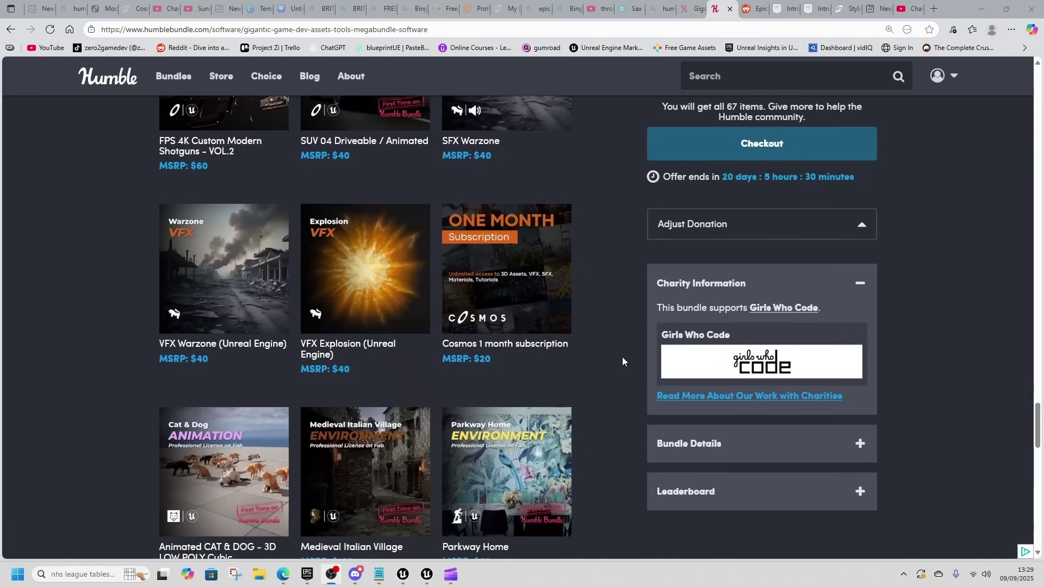
{"action": "scroll", "coordinate": [623, 392], "scroll_direction": "down", "scroll_amount": 1}
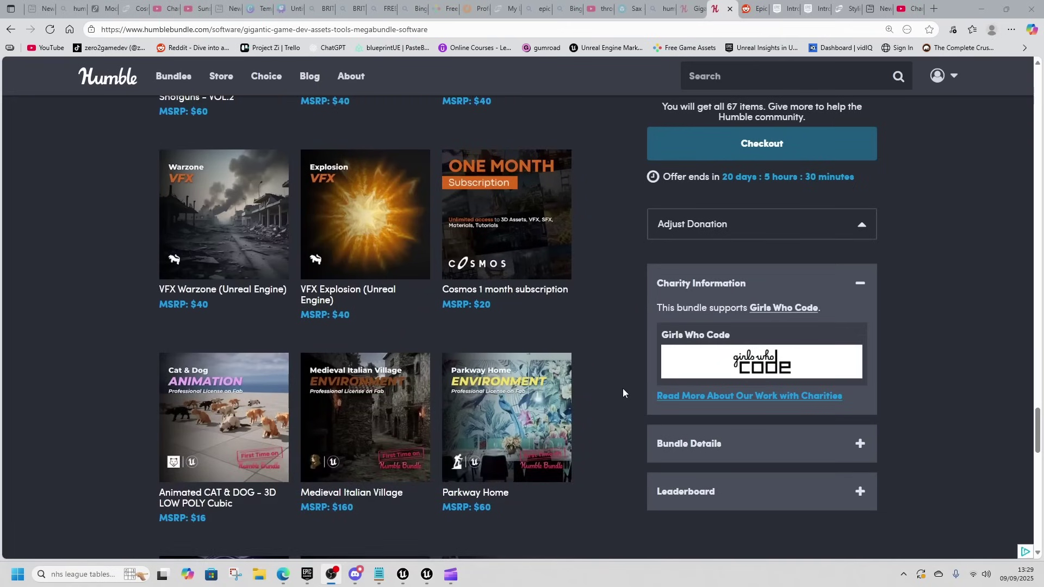
{"action": "scroll", "coordinate": [623, 392], "scroll_direction": "down", "scroll_amount": 3}
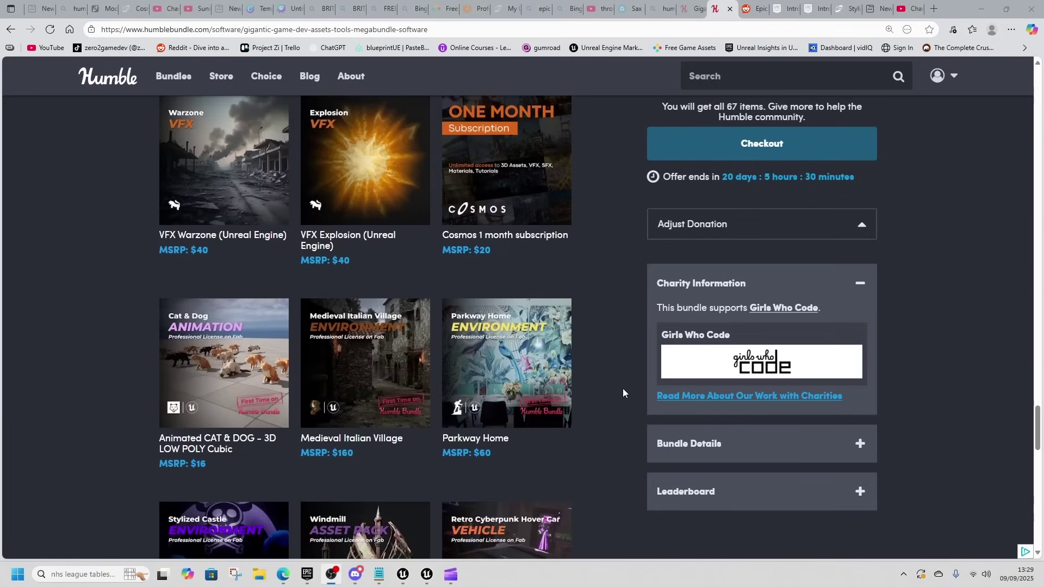
{"action": "scroll", "coordinate": [624, 392], "scroll_direction": "down", "scroll_amount": 2}
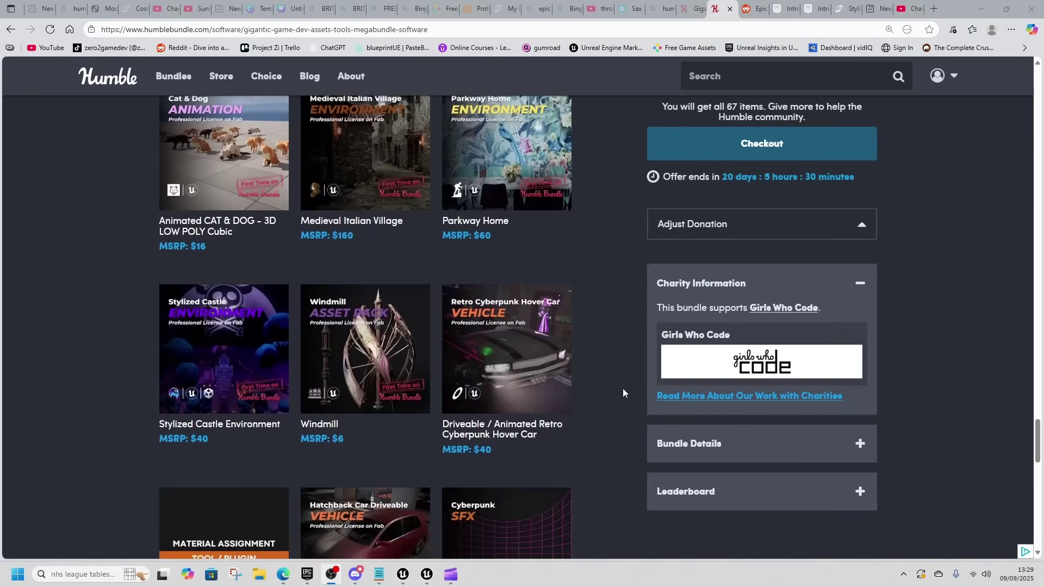
{"action": "scroll", "coordinate": [623, 393], "scroll_direction": "down", "scroll_amount": 3}
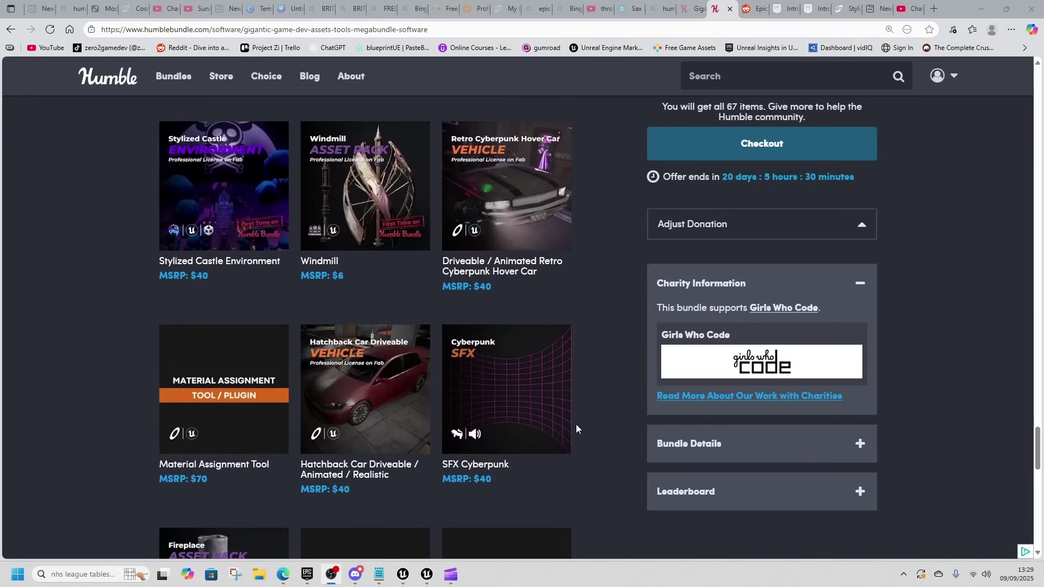
{"action": "scroll", "coordinate": [607, 390], "scroll_direction": "down", "scroll_amount": 2}
{"action": "scroll", "coordinate": [608, 390], "scroll_direction": "down", "scroll_amount": 4}
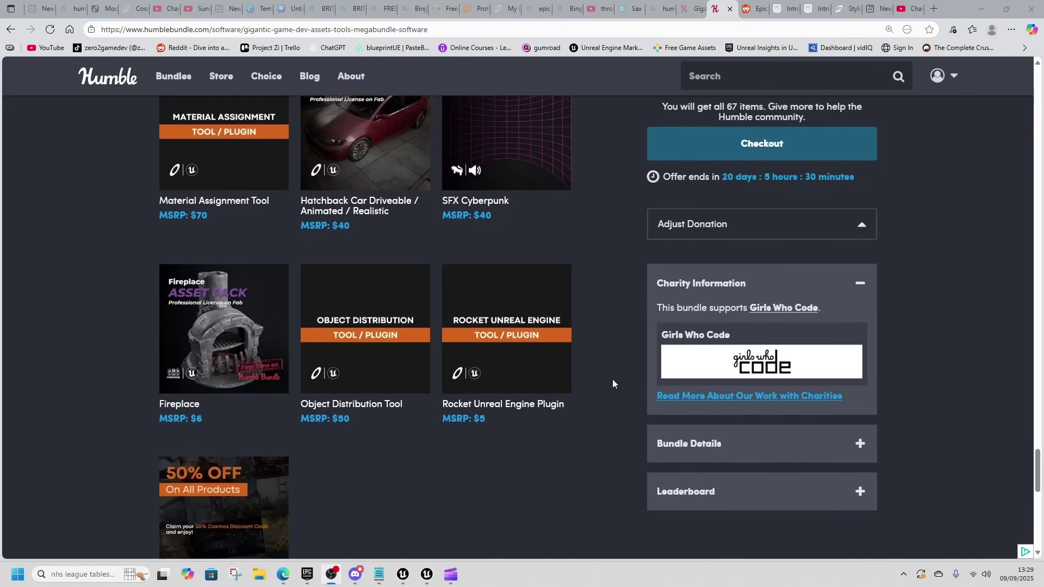
Review the bundle list in reverse, from the Fireplace and tool plugins back to the bundle filters and Modular Urban City pack.
{"action": "scroll", "coordinate": [613, 384], "scroll_direction": "up", "scroll_amount": 2}
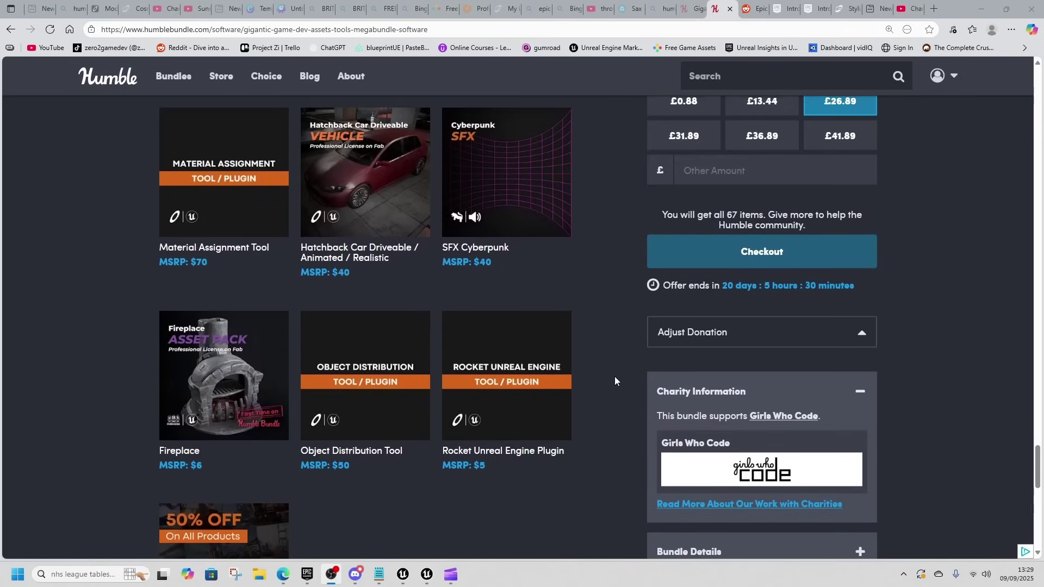
{"action": "scroll", "coordinate": [614, 380], "scroll_direction": "up", "scroll_amount": 1}
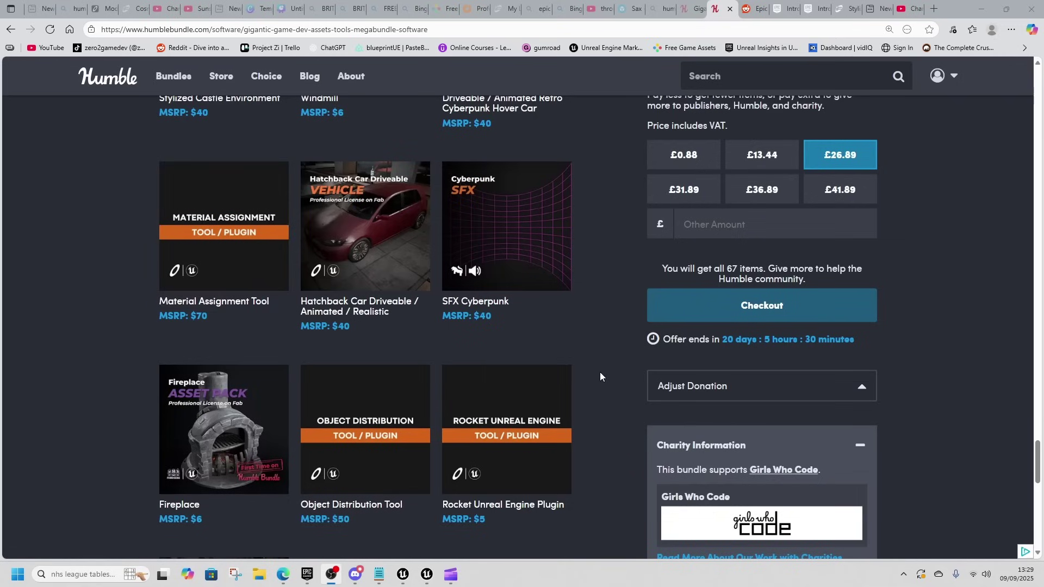
{"action": "scroll", "coordinate": [612, 379], "scroll_direction": "up", "scroll_amount": 10}
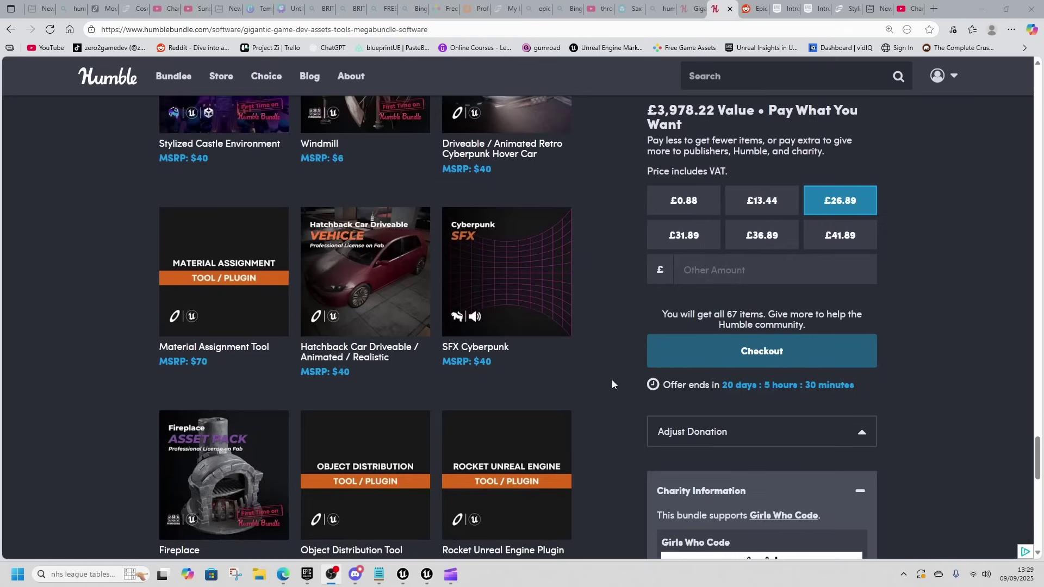
{"action": "scroll", "coordinate": [612, 384], "scroll_direction": "up", "scroll_amount": 6}
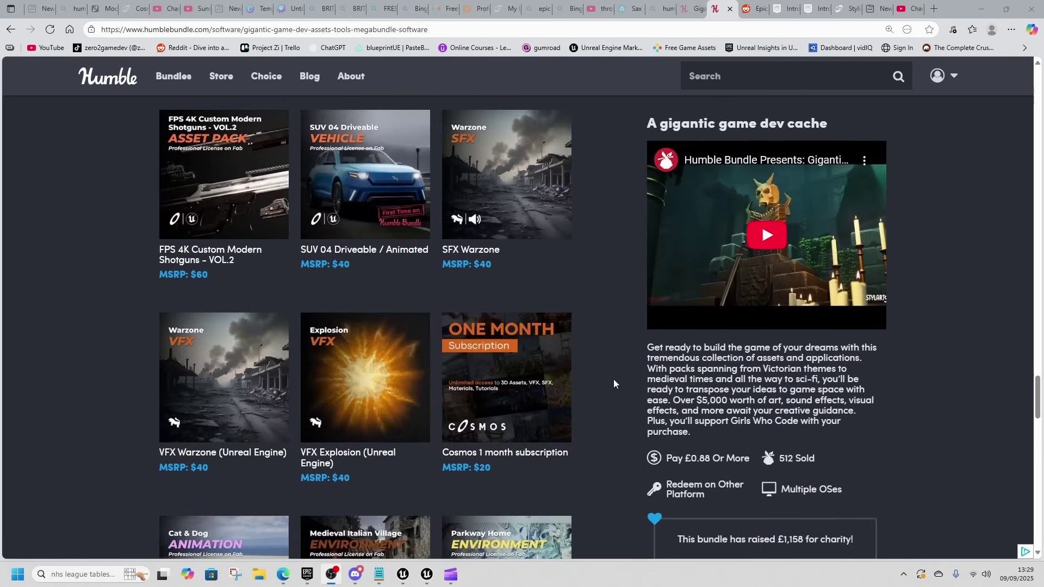
{"action": "scroll", "coordinate": [614, 380], "scroll_direction": "up", "scroll_amount": 5}
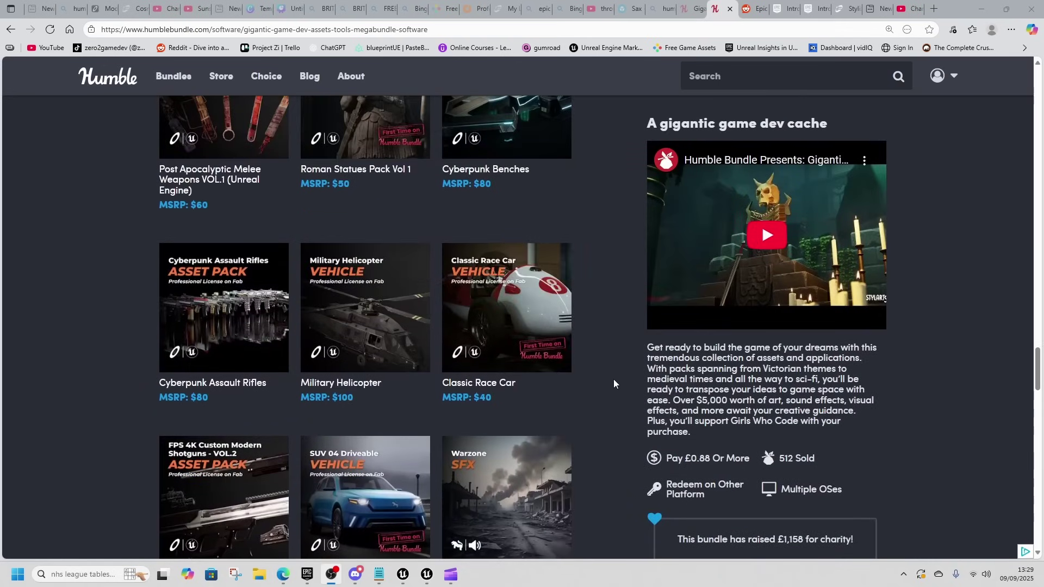
{"action": "scroll", "coordinate": [614, 381], "scroll_direction": "up", "scroll_amount": 6}
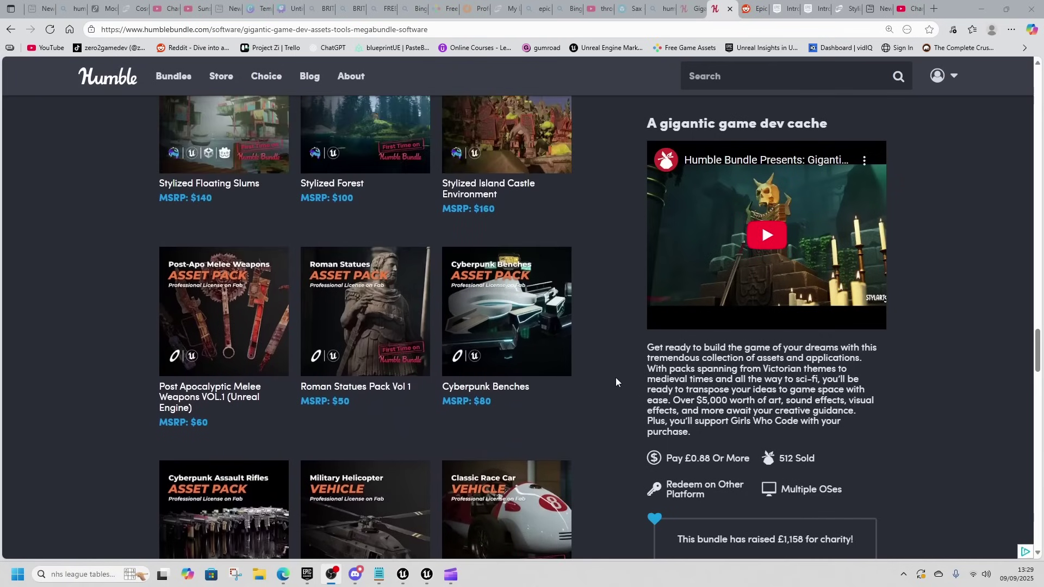
{"action": "scroll", "coordinate": [604, 370], "scroll_direction": "up", "scroll_amount": 20}
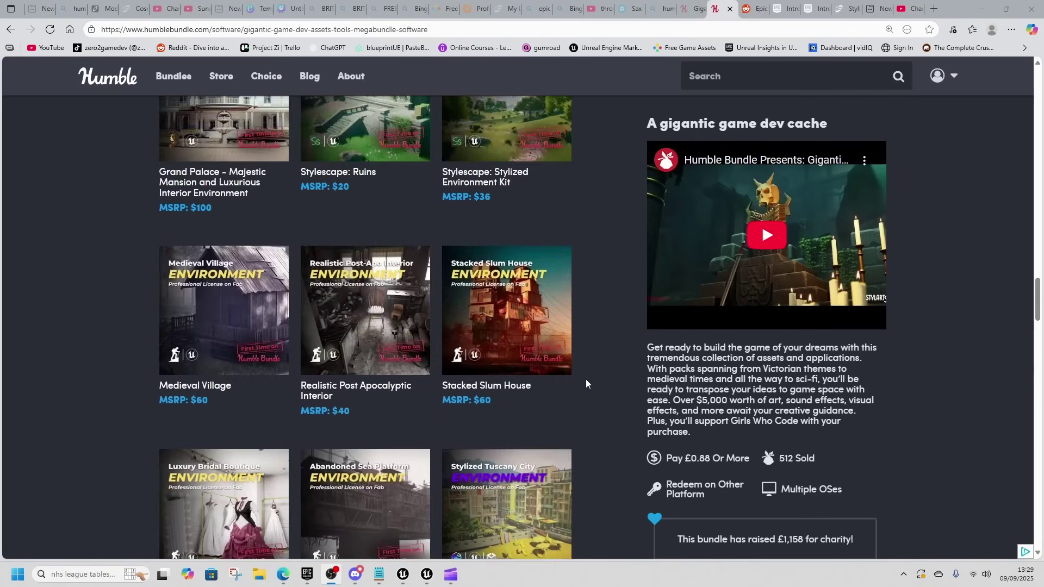
{"action": "scroll", "coordinate": [603, 350], "scroll_direction": "up", "scroll_amount": 16}
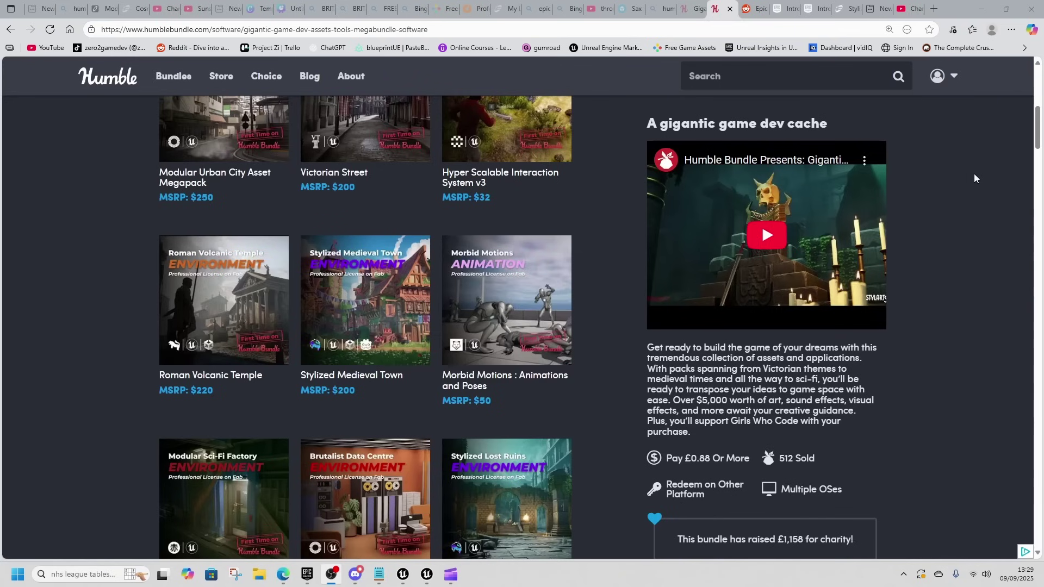
{"action": "scroll", "coordinate": [586, 374], "scroll_direction": "up", "scroll_amount": 3}
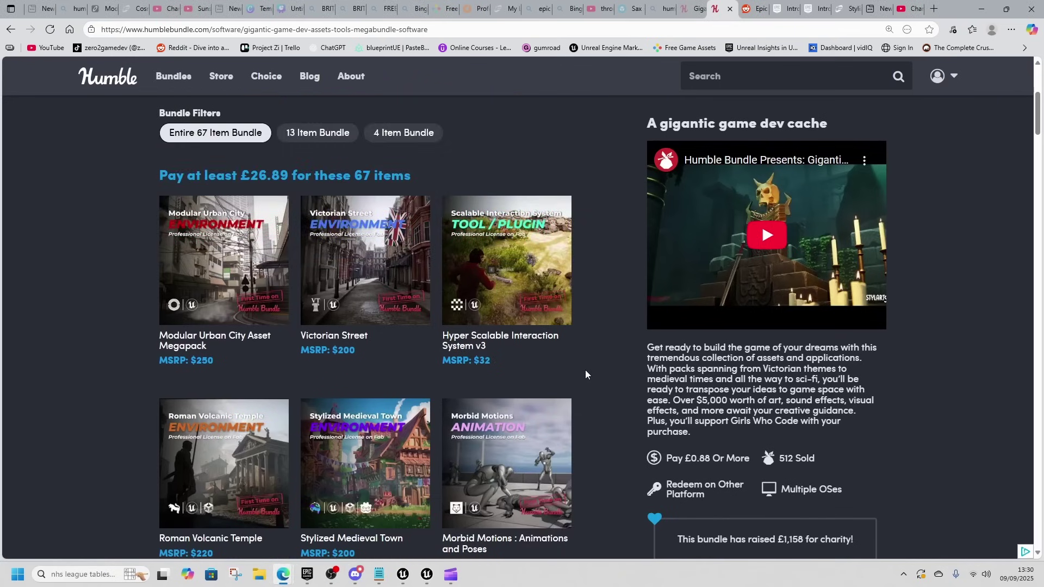